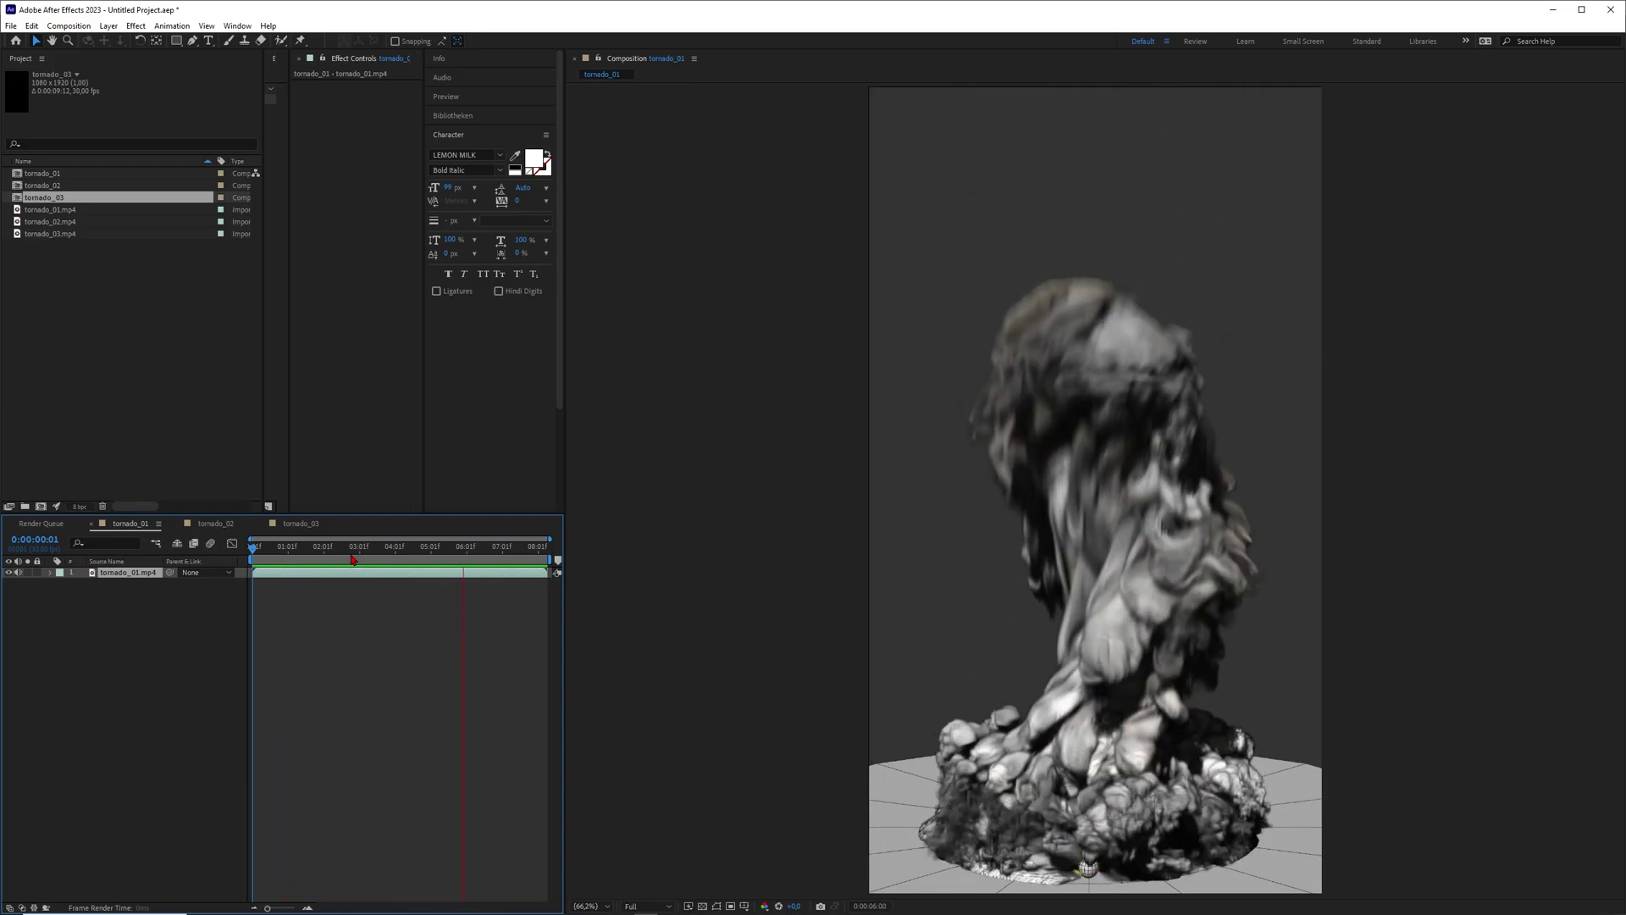
Step: Preview the smoke animation in the tornado_01 composition
{"action": "left_click", "coordinate": [382, 548]}
{"action": "left_click_drag", "start_coordinate": [387, 552], "coordinate": [264, 585]}
{"action": "left_click", "coordinate": [350, 672]}
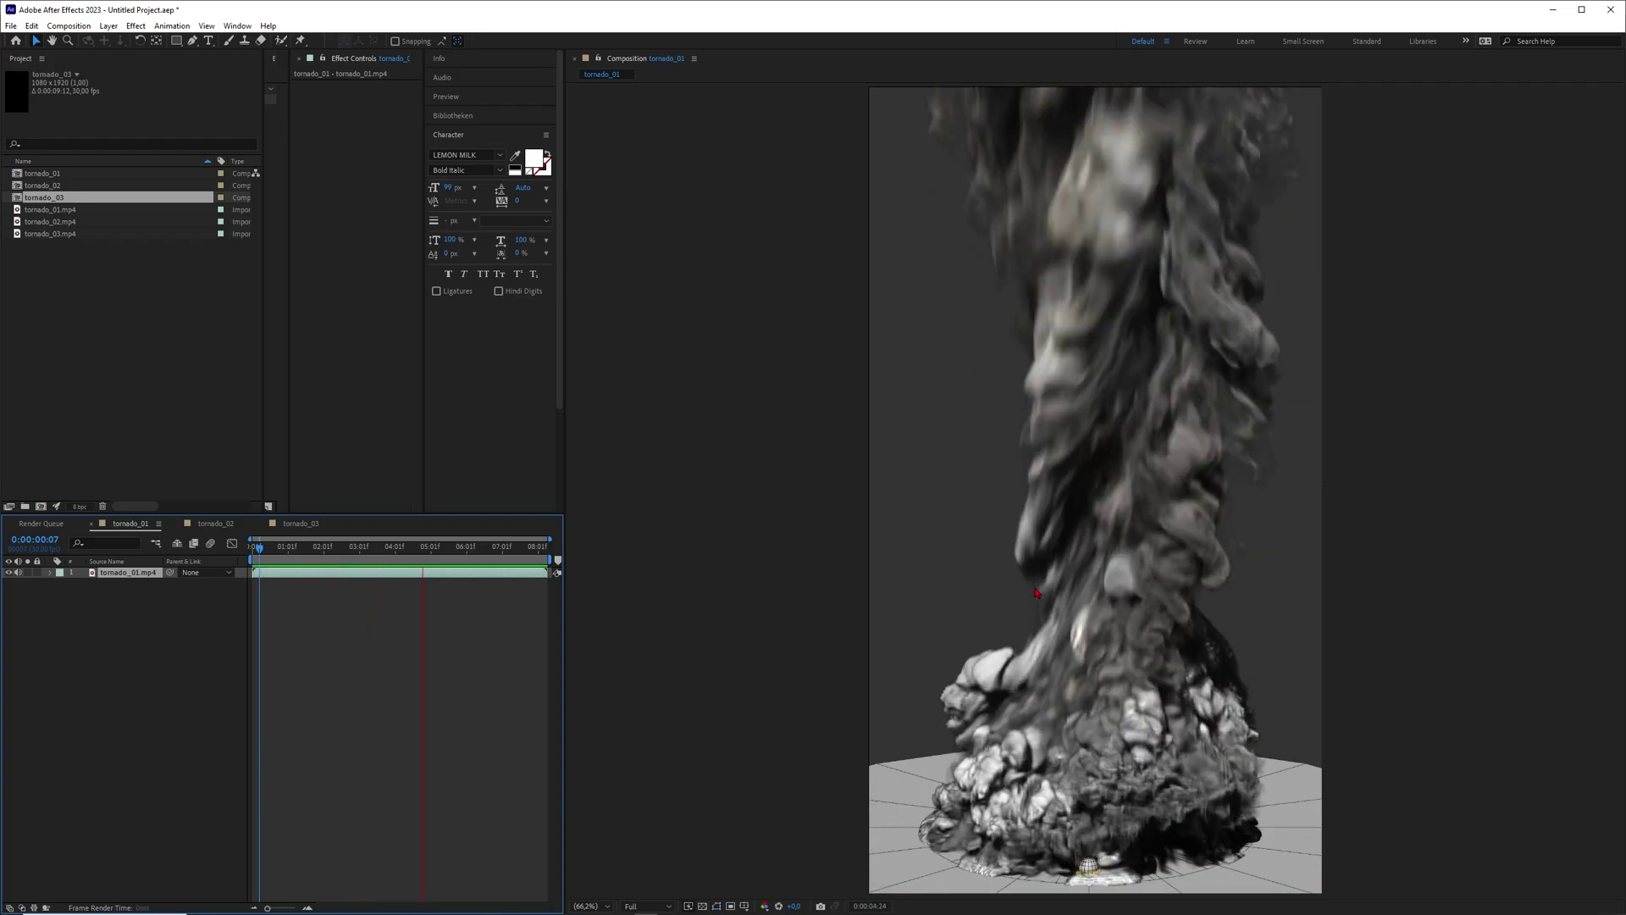
Step: Open the tornado_02 composition and play through its colored smoke animation
{"action": "left_click", "coordinate": [216, 524]}
{"action": "key", "text": "space"}
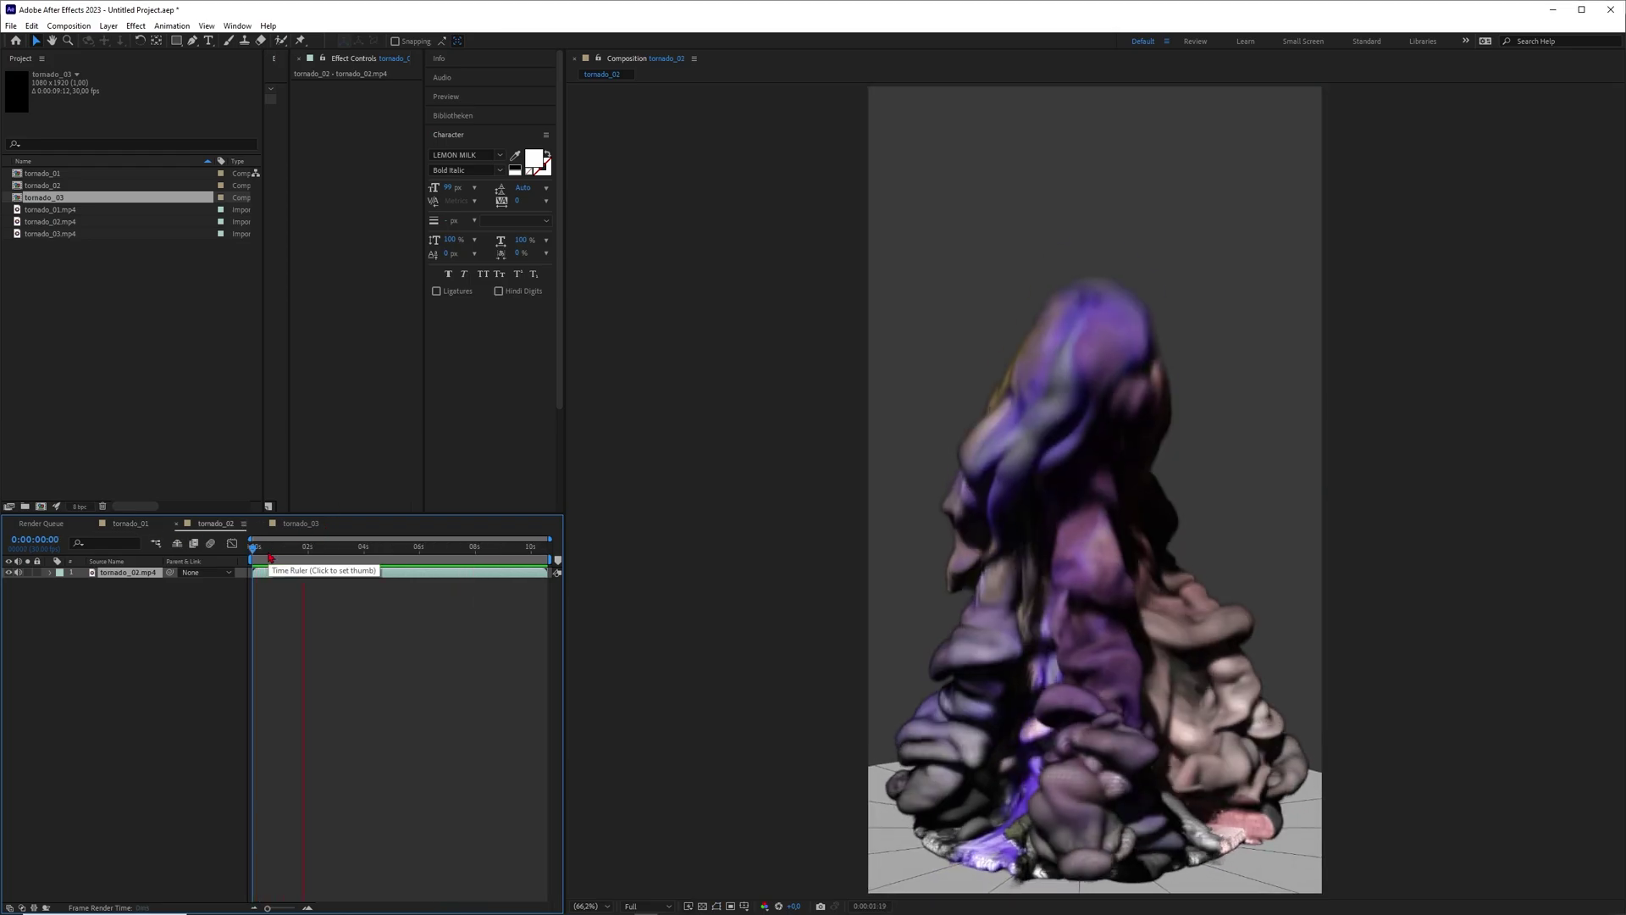
{"action": "left_click_drag", "start_coordinate": [270, 558], "coordinate": [538, 578]}
{"action": "left_click", "coordinate": [1068, 765]}
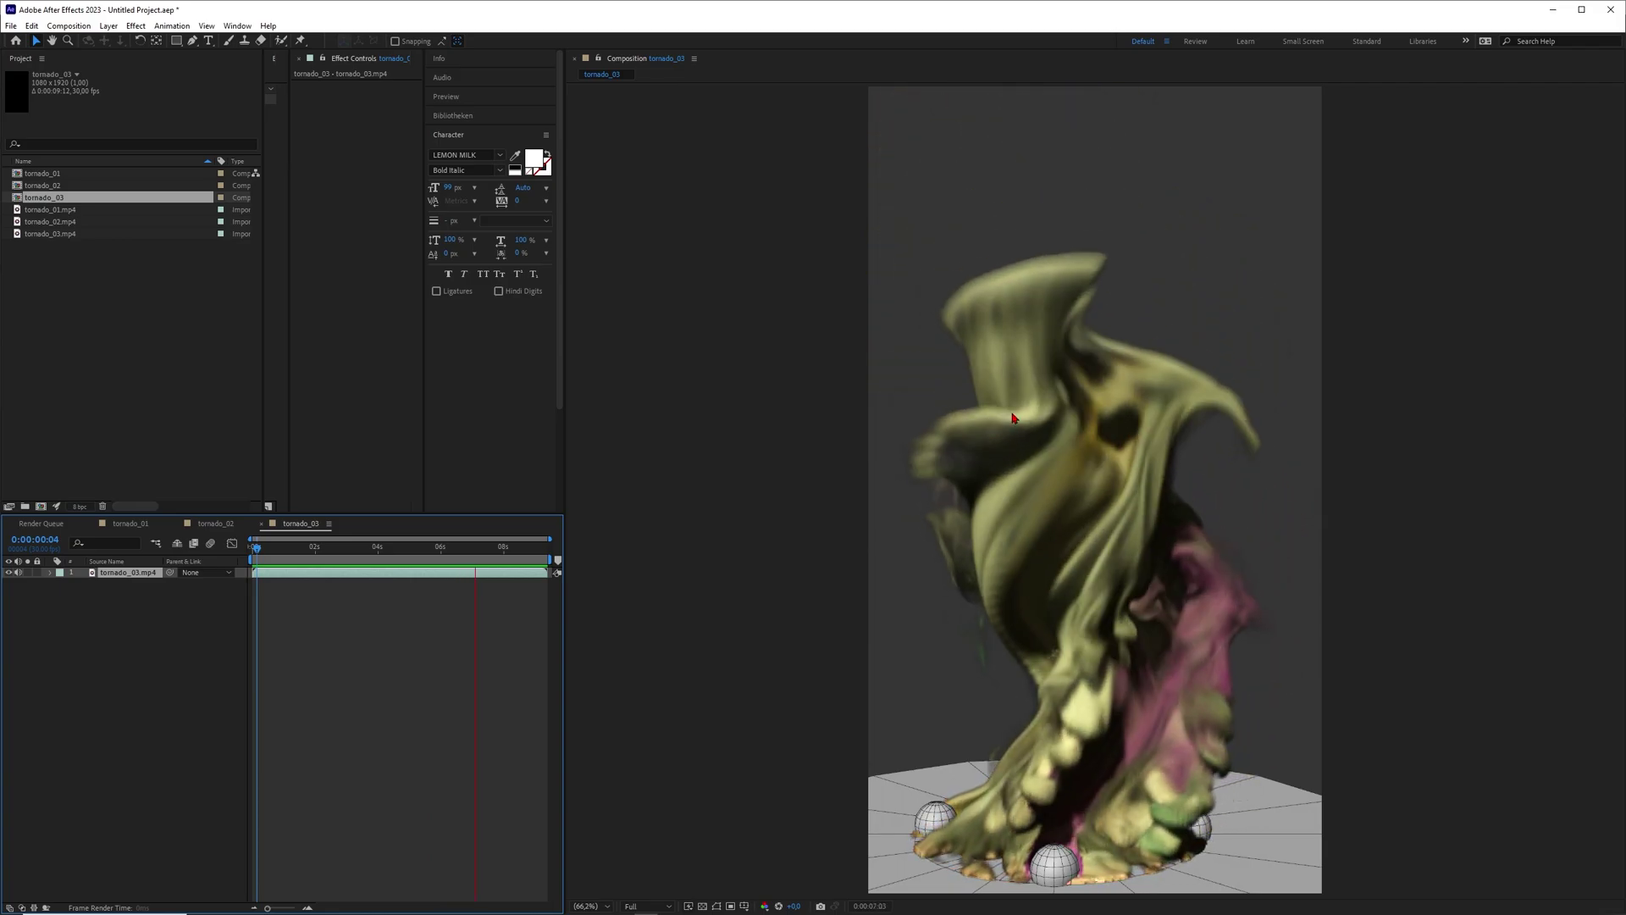
Step: Scrub through the tornado_03 animation and return to tornado_01 to compare the smoke motion
{"action": "mouse_move", "coordinate": [476, 555]}
{"action": "left_mouse_down"}
{"action": "mouse_move", "coordinate": [324, 552]}
{"action": "mouse_move", "coordinate": [517, 585]}
{"action": "mouse_move", "coordinate": [470, 585]}
{"action": "left_mouse_up"}
{"action": "left_click", "coordinate": [156, 524]}
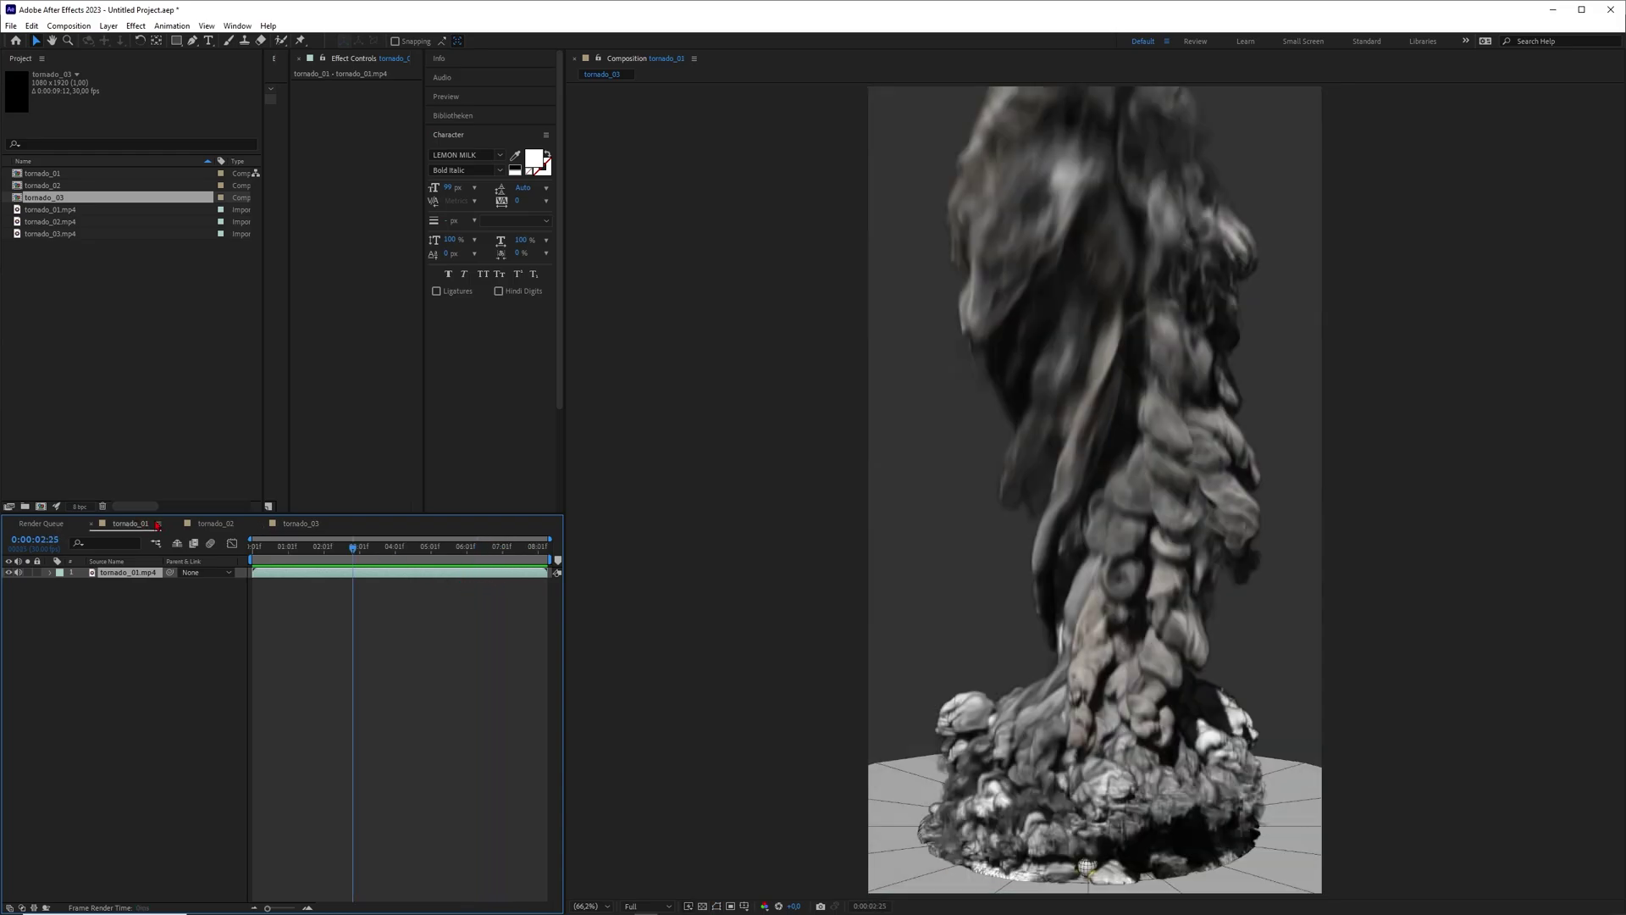
{"action": "left_click_drag", "start_coordinate": [340, 567], "coordinate": [298, 583]}
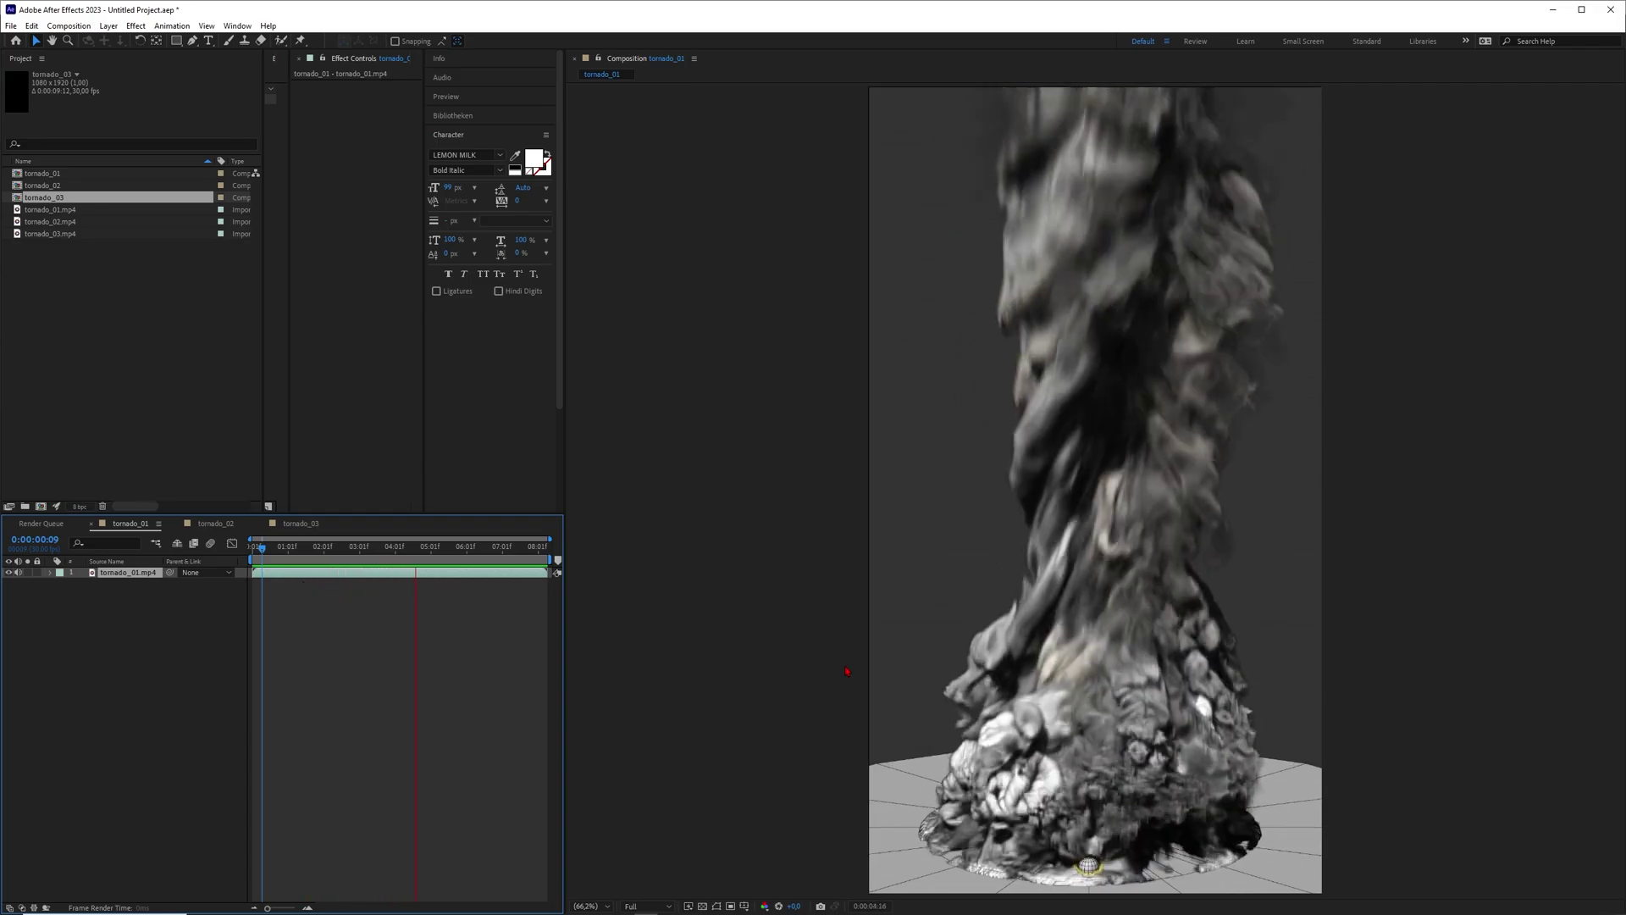
{"action": "mouse_move", "coordinate": [467, 556]}
{"action": "left_mouse_down"}
{"action": "mouse_move", "coordinate": [497, 556]}
{"action": "mouse_move", "coordinate": [483, 557]}
{"action": "left_mouse_up"}
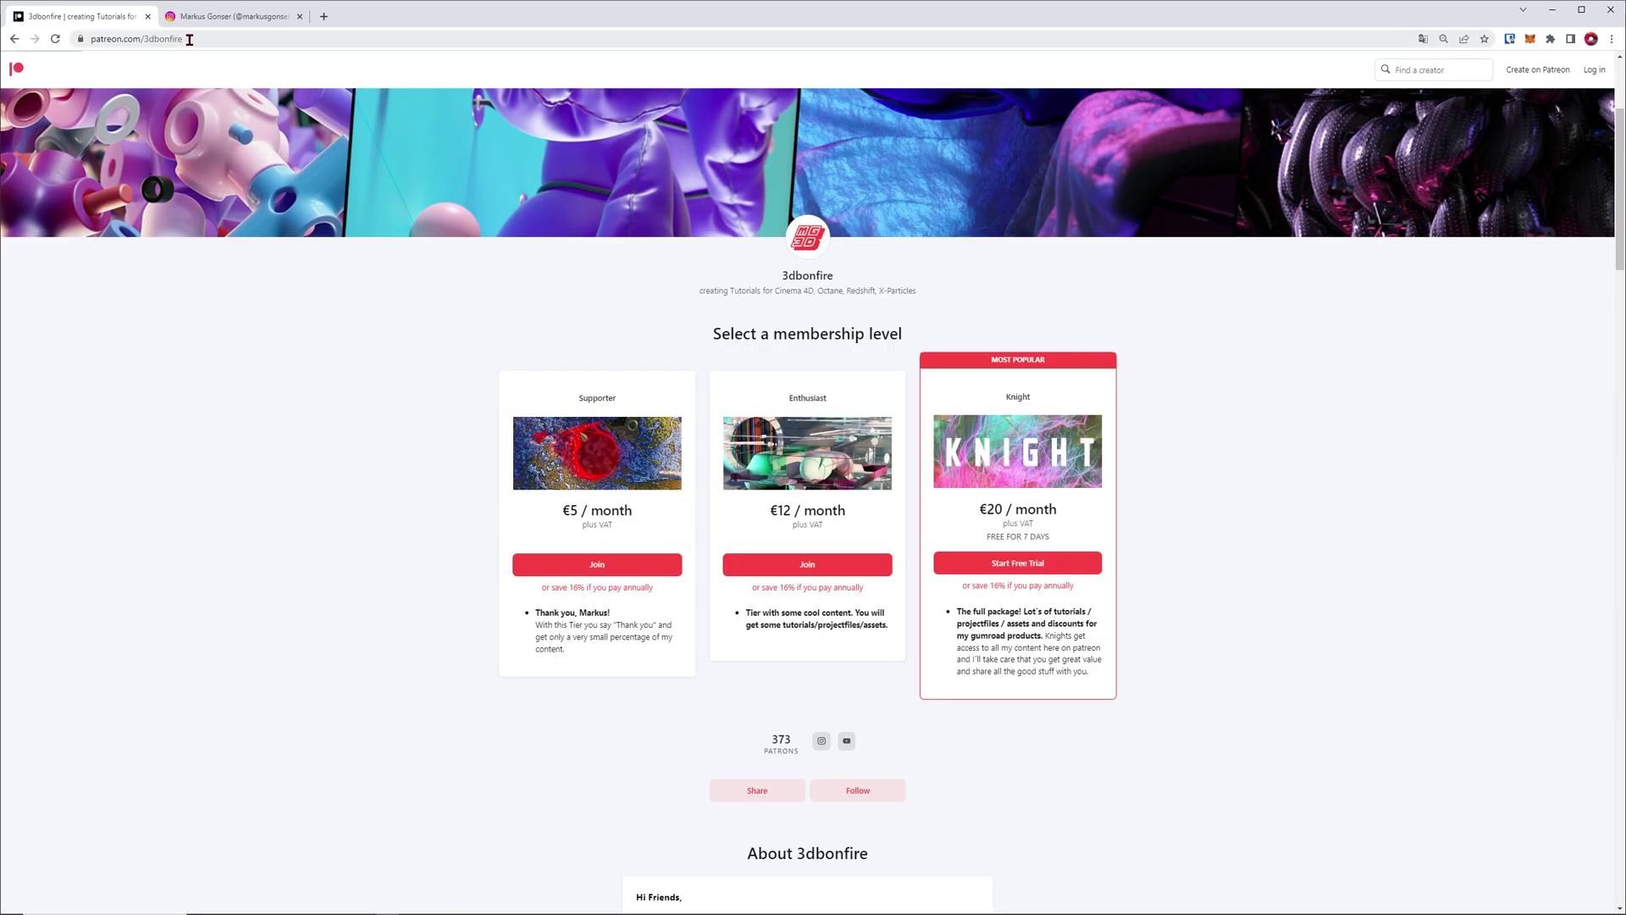
Step: Highlight the 3dbonfire Patreon page address and the "FREE FOR 7 DAYS" offer of the Knight membership
{"action": "left_click", "coordinate": [189, 40]}
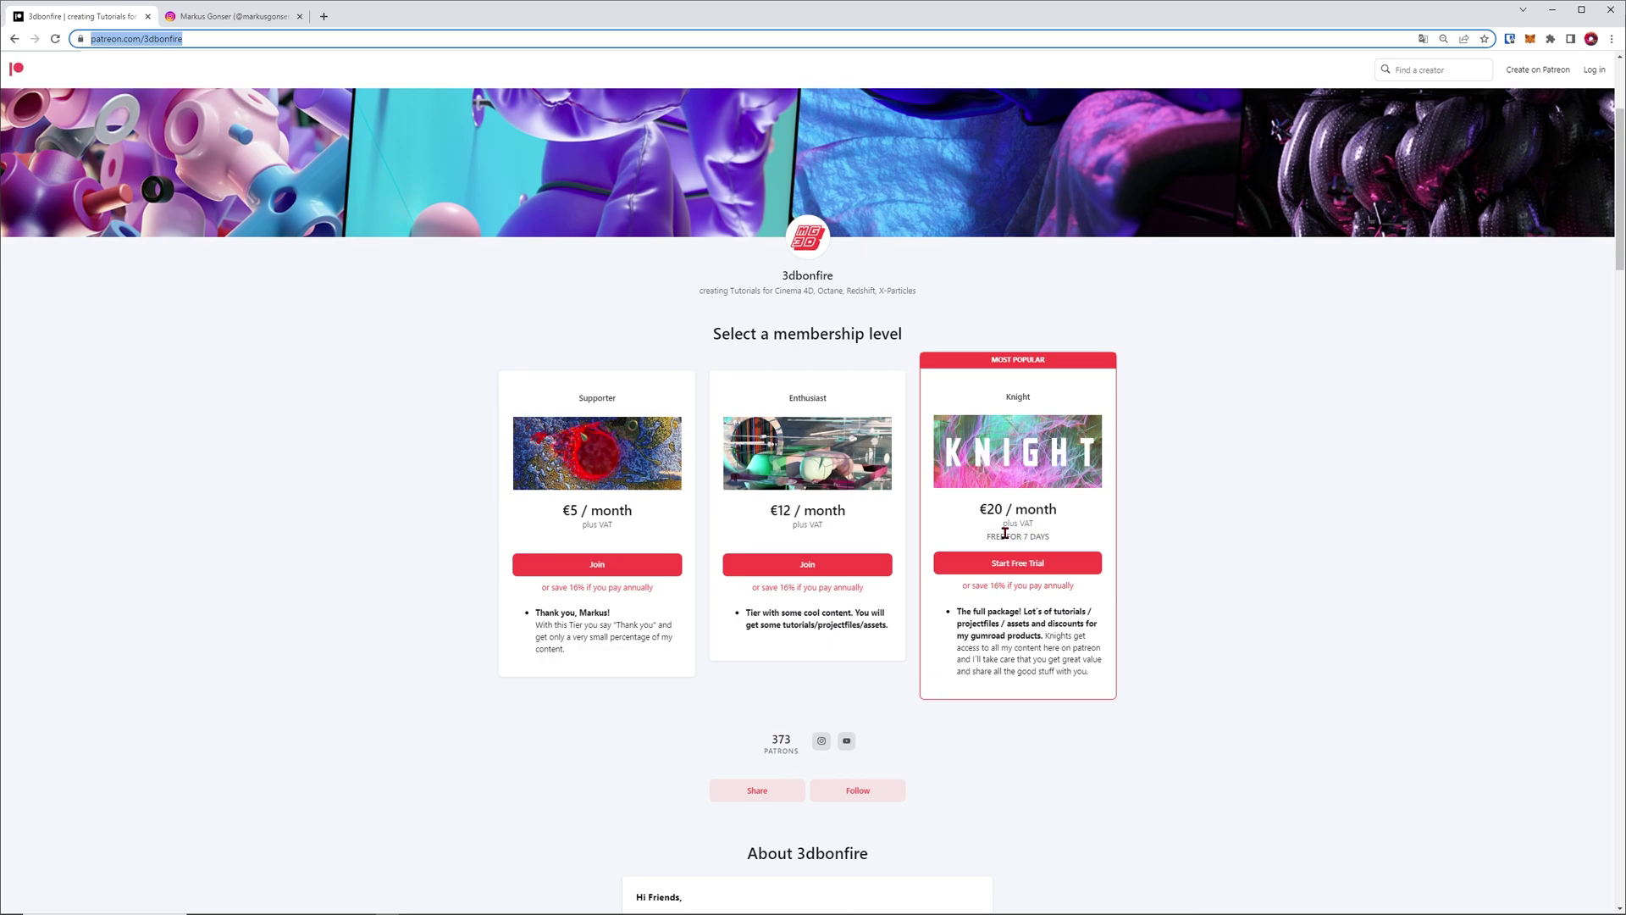
{"action": "left_click_drag", "start_coordinate": [986, 538], "coordinate": [1054, 544]}
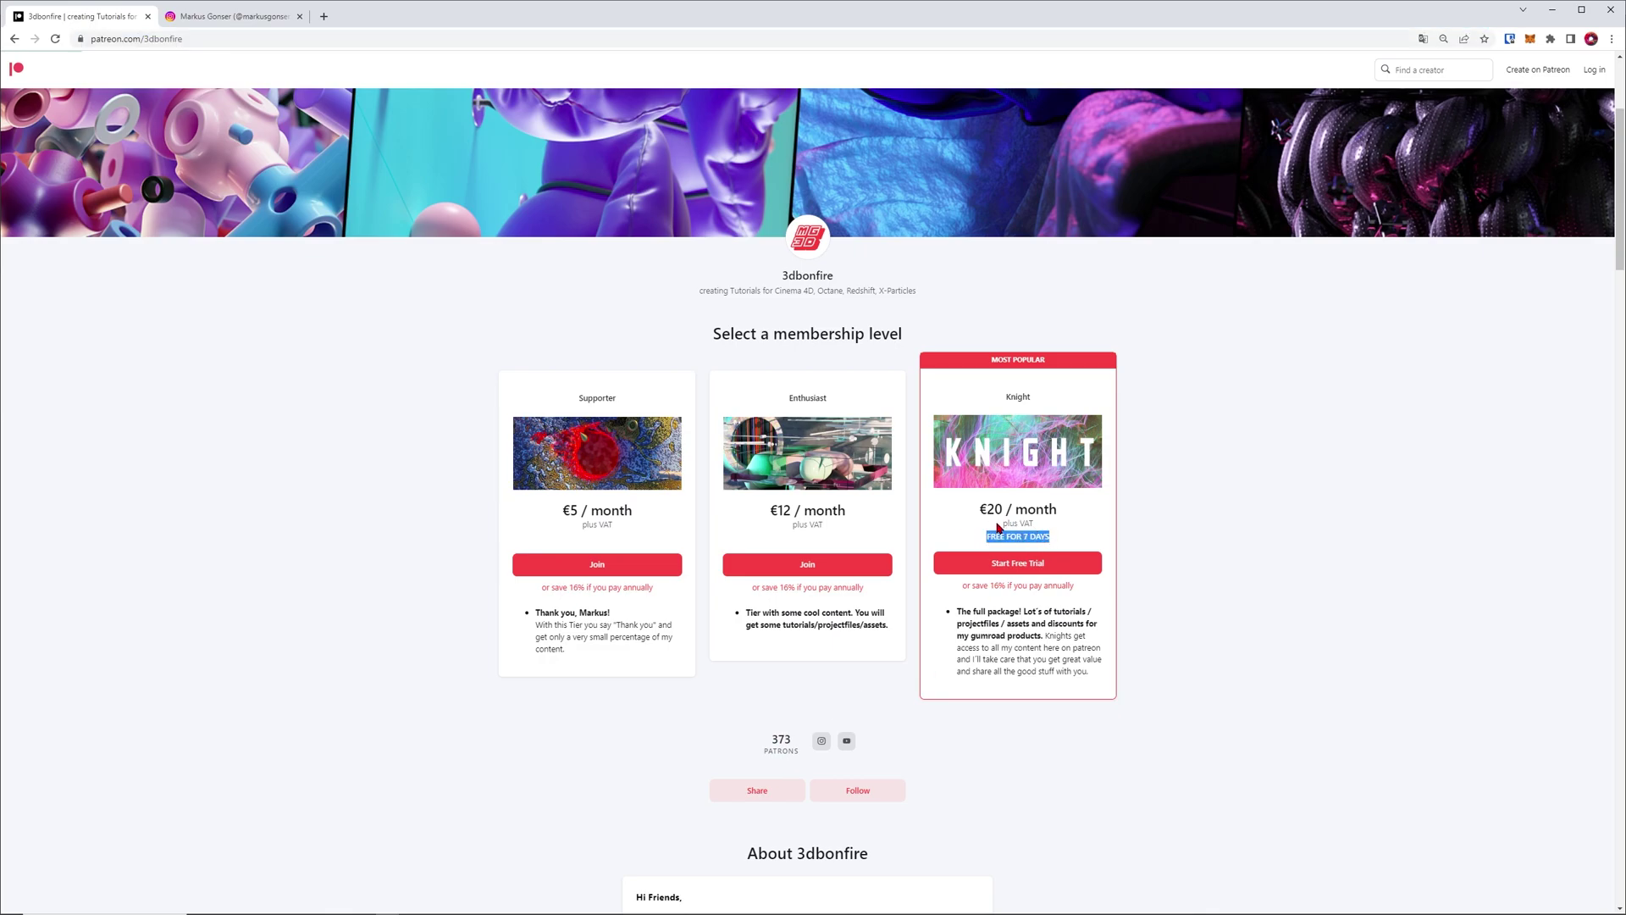
{"action": "left_click", "coordinate": [453, 478]}
Step: Open the Instagram profile page in the browser and highlight its web address
{"action": "left_click", "coordinate": [231, 16]}
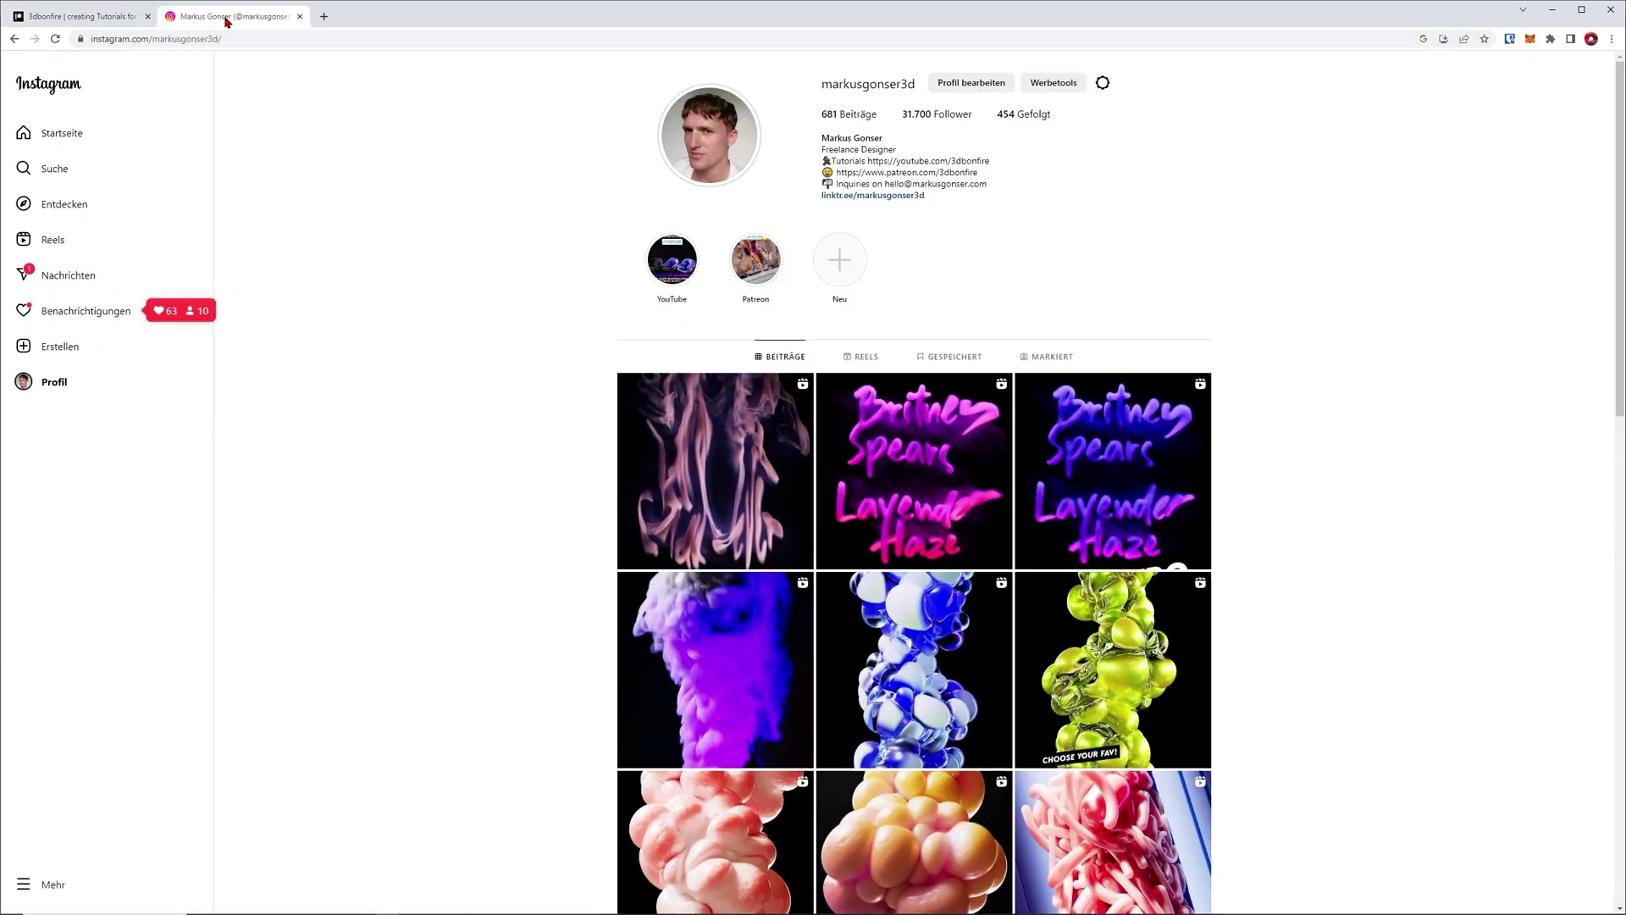
{"action": "left_click_drag", "start_coordinate": [222, 39], "coordinate": [171, 41]}
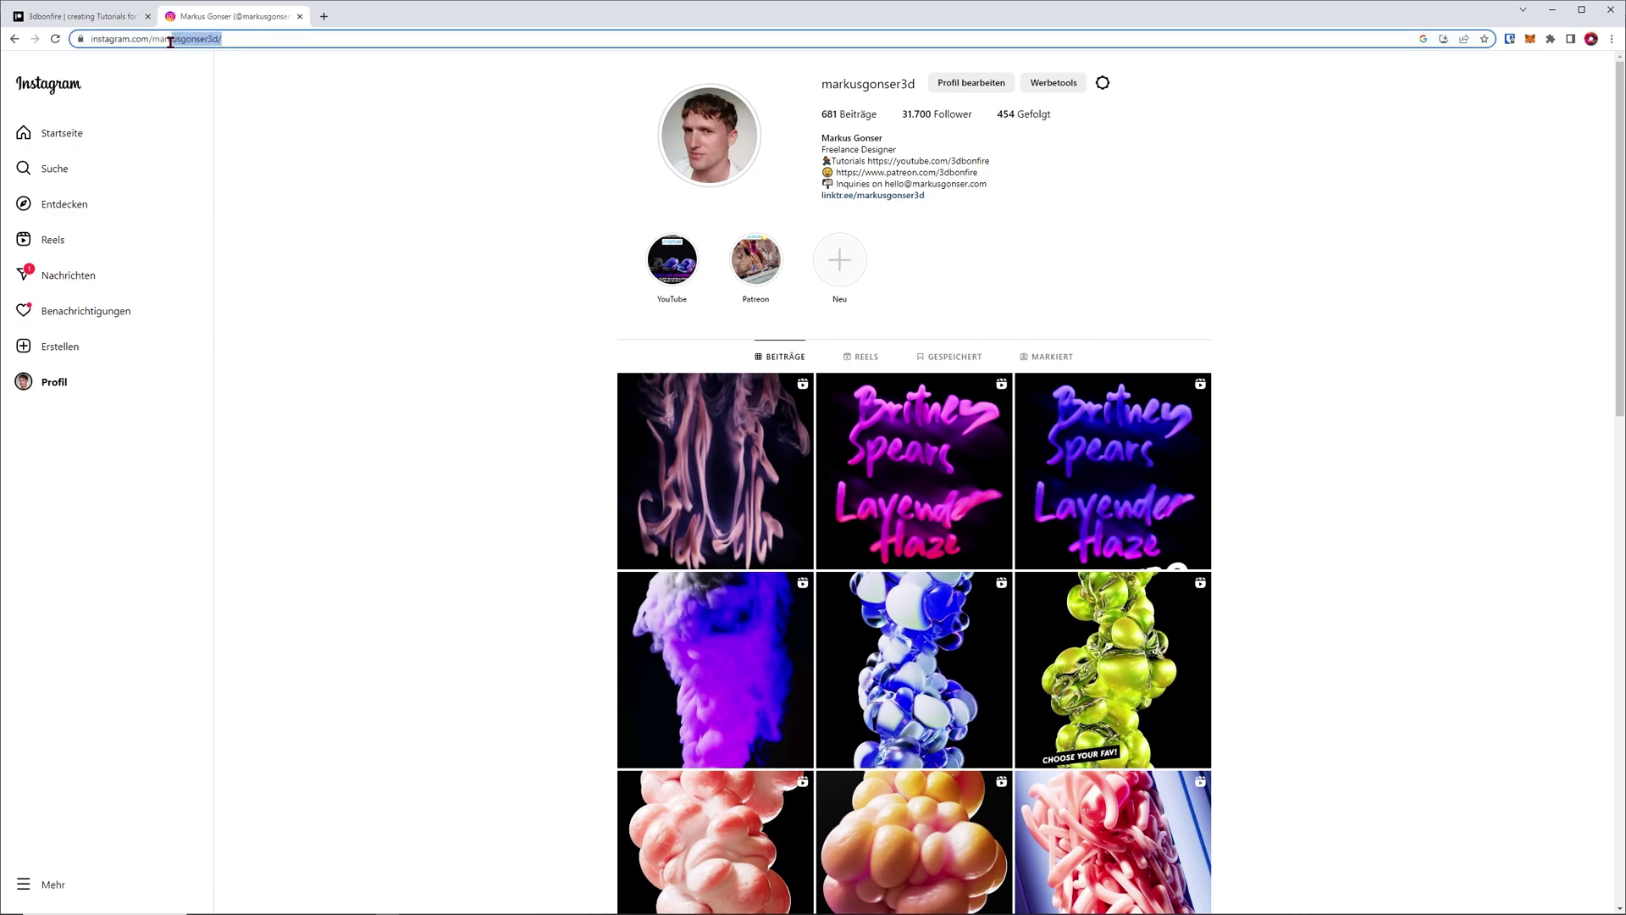
{"action": "left_click", "coordinate": [394, 204]}
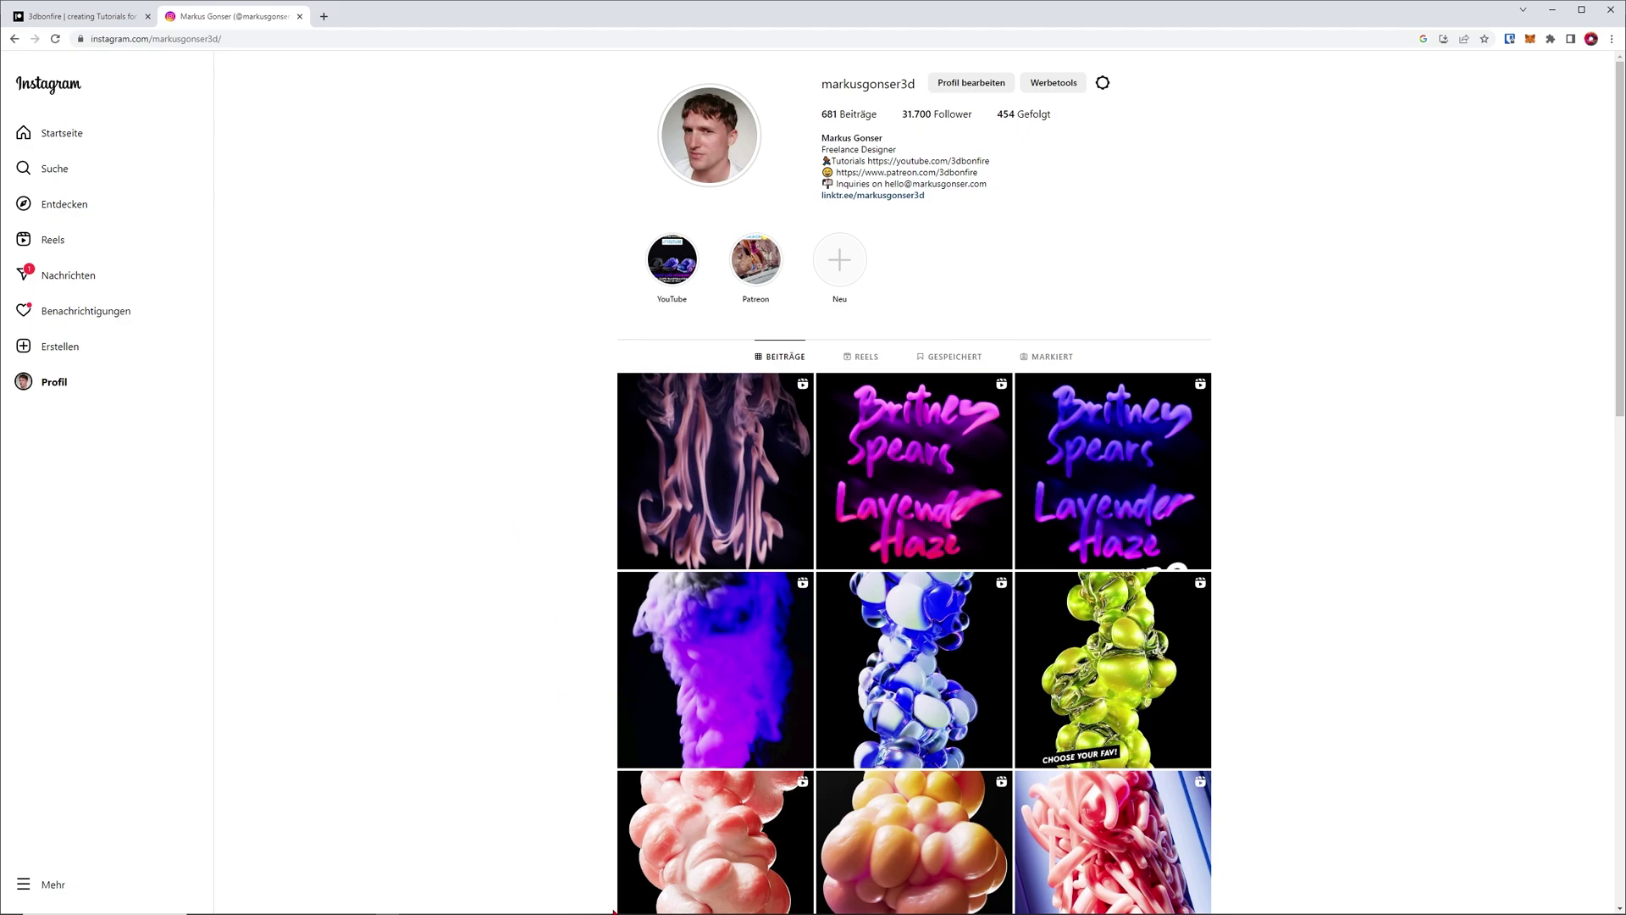
Step: Switch to Cinema 4D and play and scrub through the cached tornado simulation
{"action": "left_click", "coordinate": [656, 903]}
{"action": "left_click", "coordinate": [523, 860]}
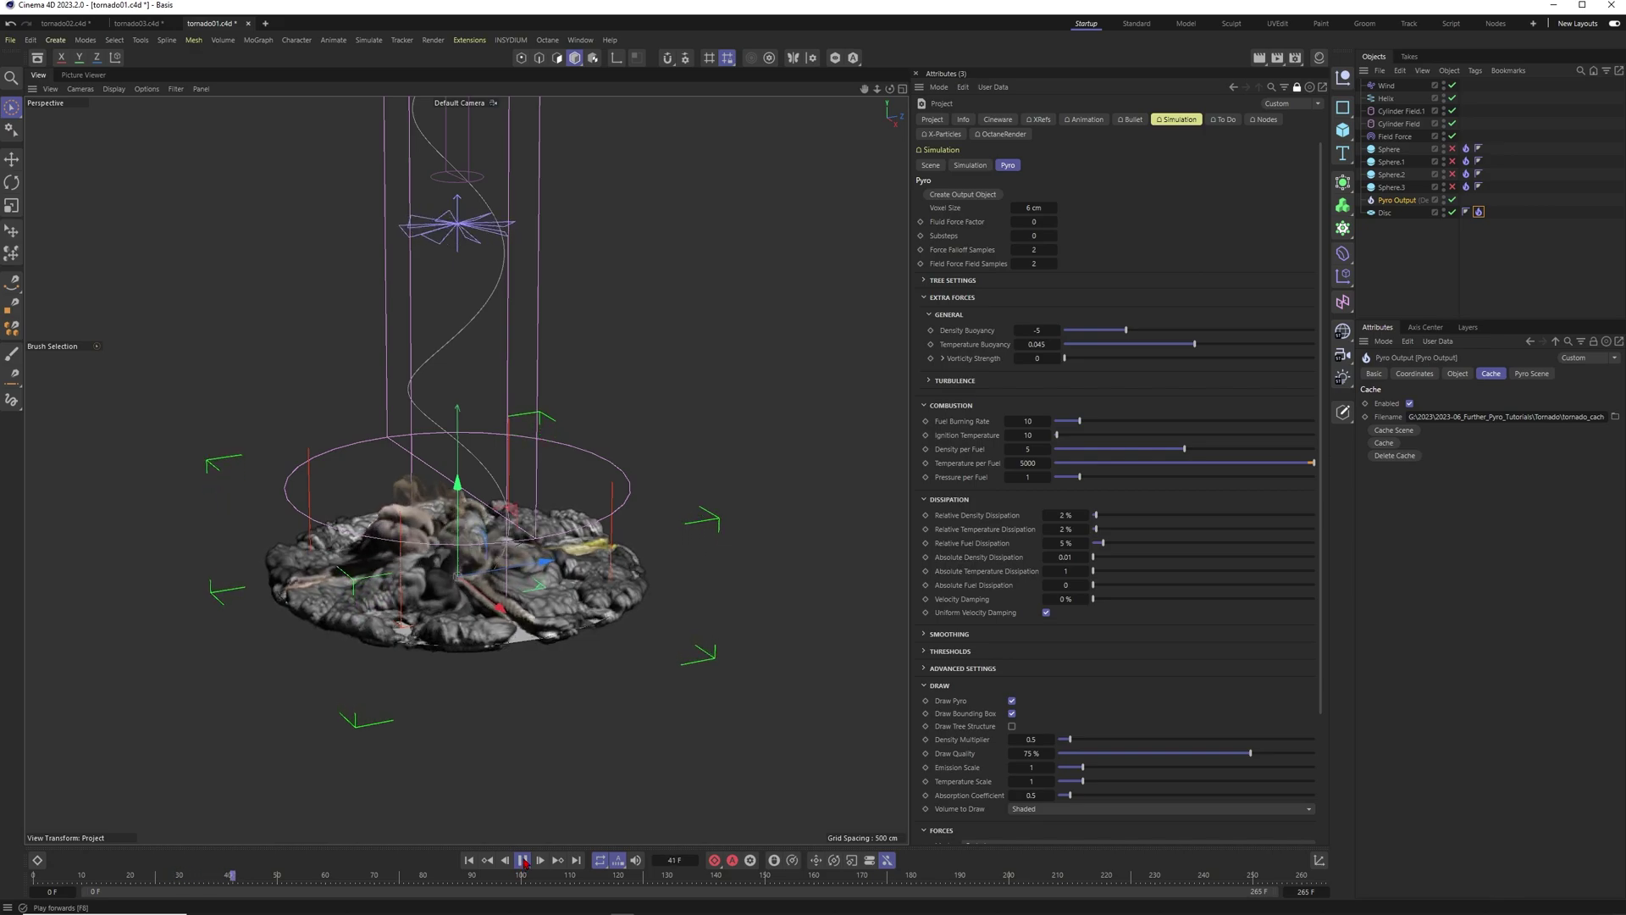
{"action": "left_click", "coordinate": [525, 861]}
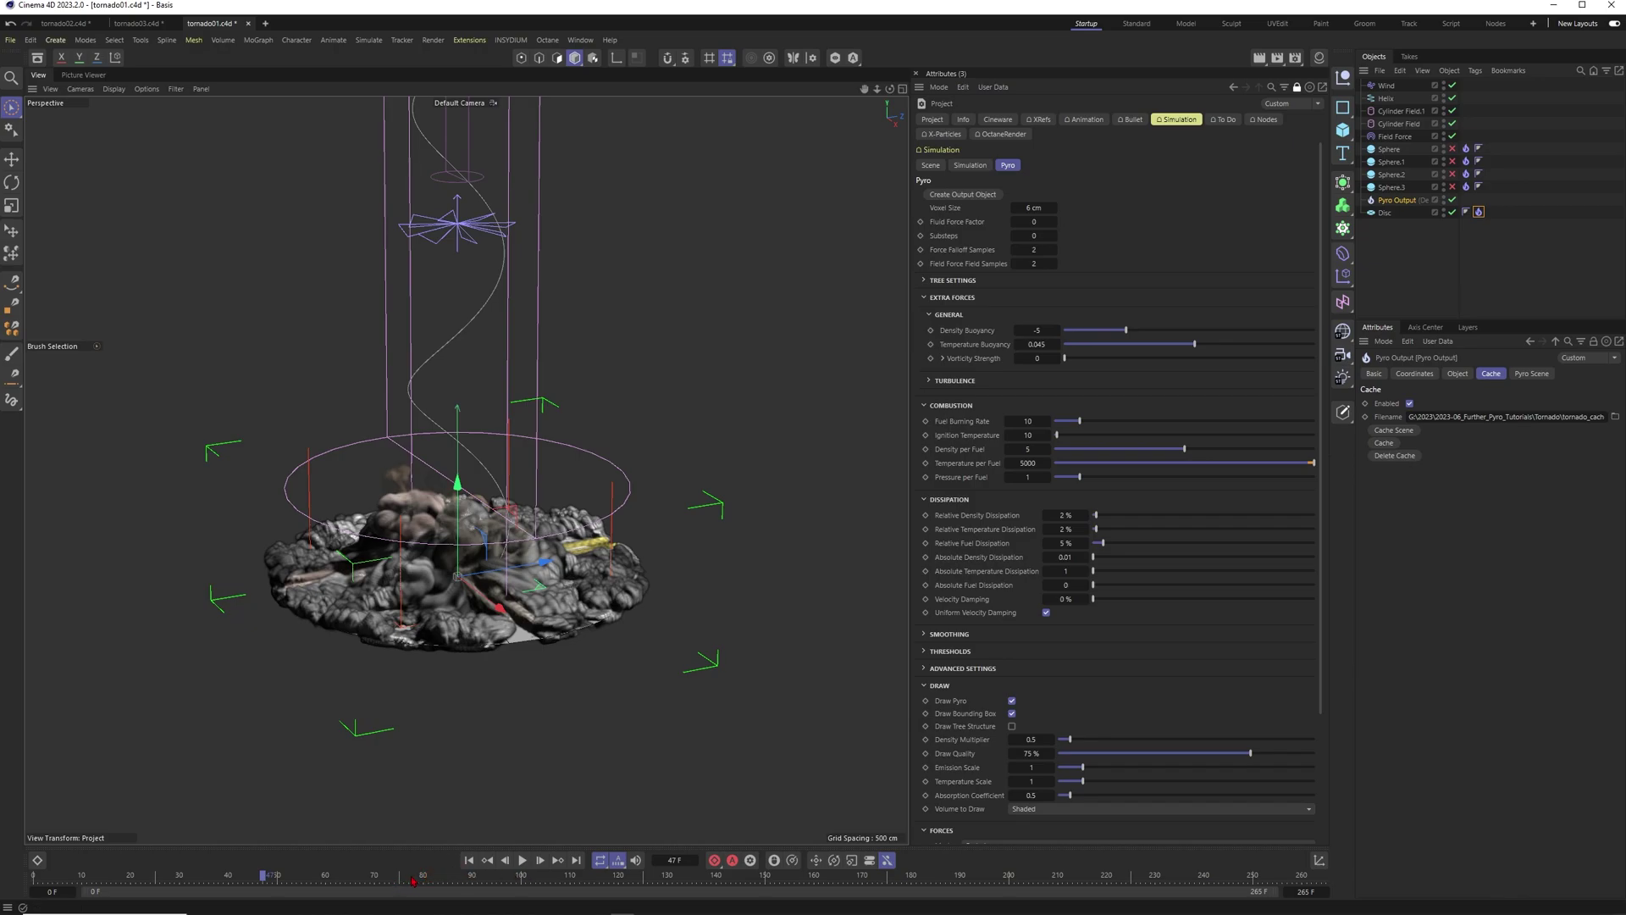
{"action": "left_click_drag", "start_coordinate": [414, 880], "coordinate": [561, 879]}
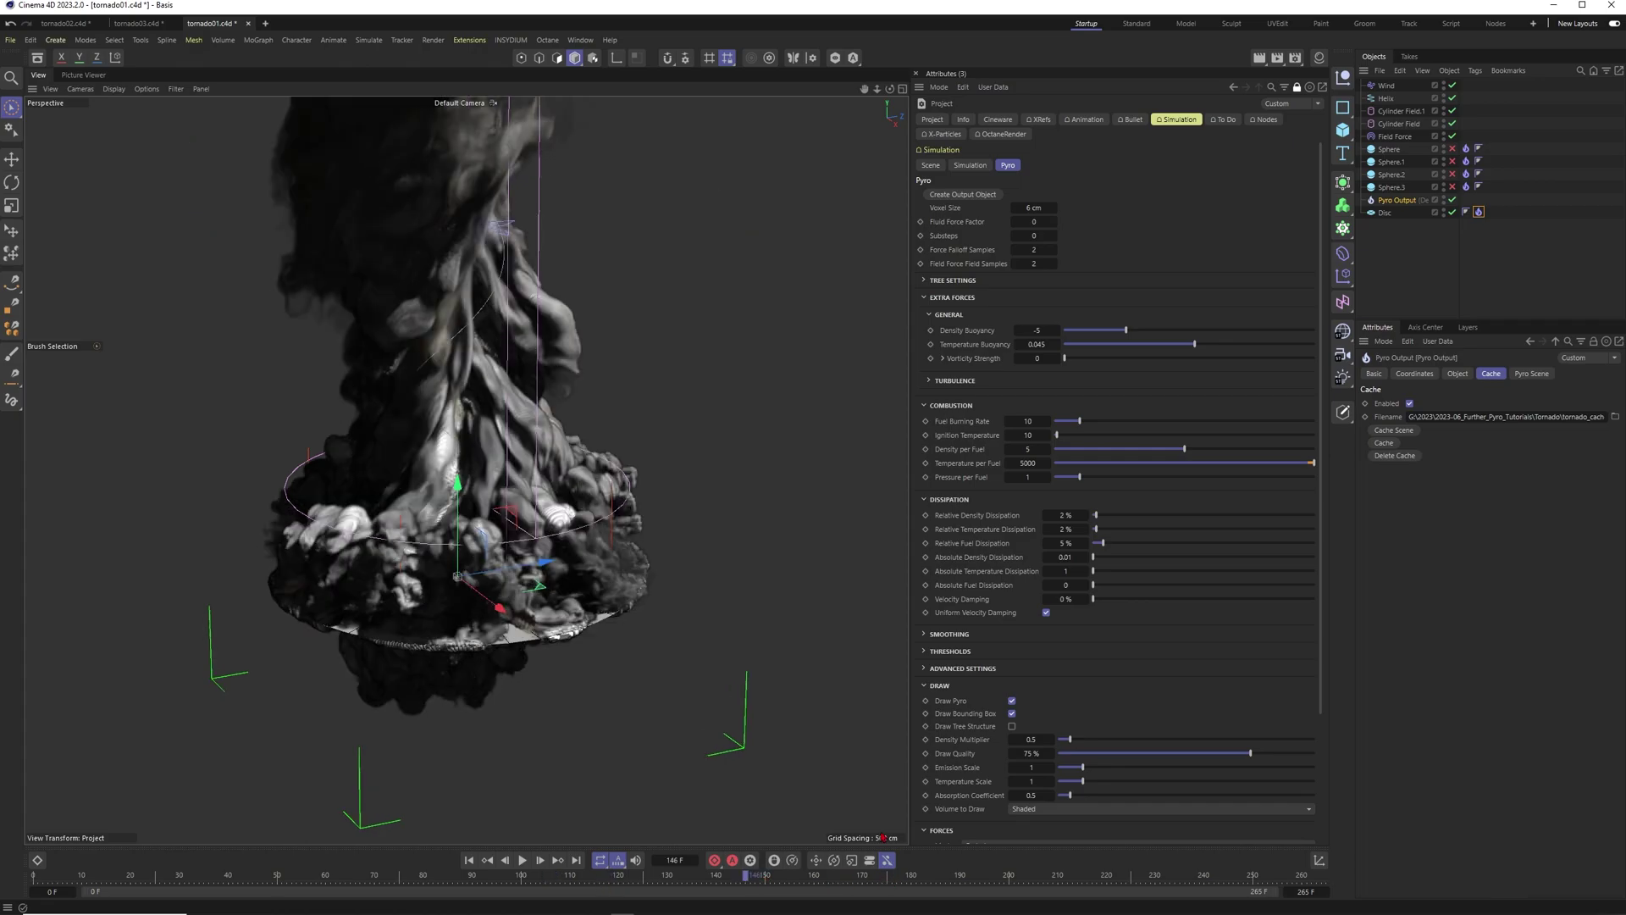
Step: Examine the cached smoke column from several angles and at various frames for its twisting motion and detail
{"action": "scroll", "coordinate": [533, 494], "scroll_direction": "down", "scroll_amount": 1}
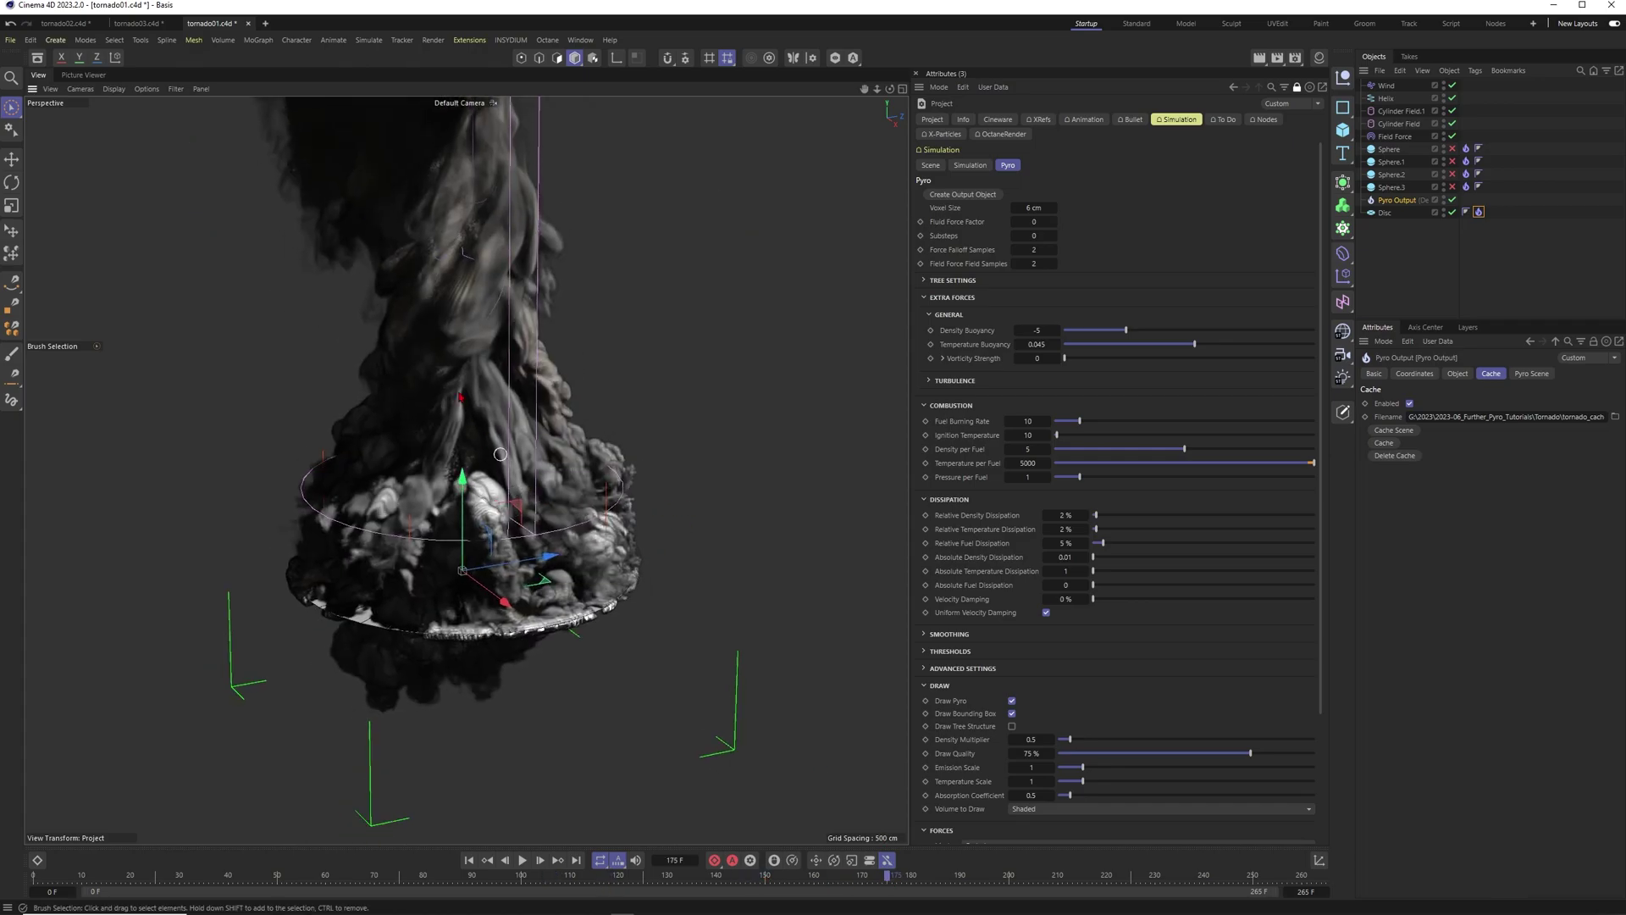
{"action": "middle_click_drag", "start_coordinate": [415, 343], "coordinate": [495, 513], "text": "alt"}
{"action": "left_click_drag", "start_coordinate": [515, 487], "coordinate": [432, 486], "text": "alt"}
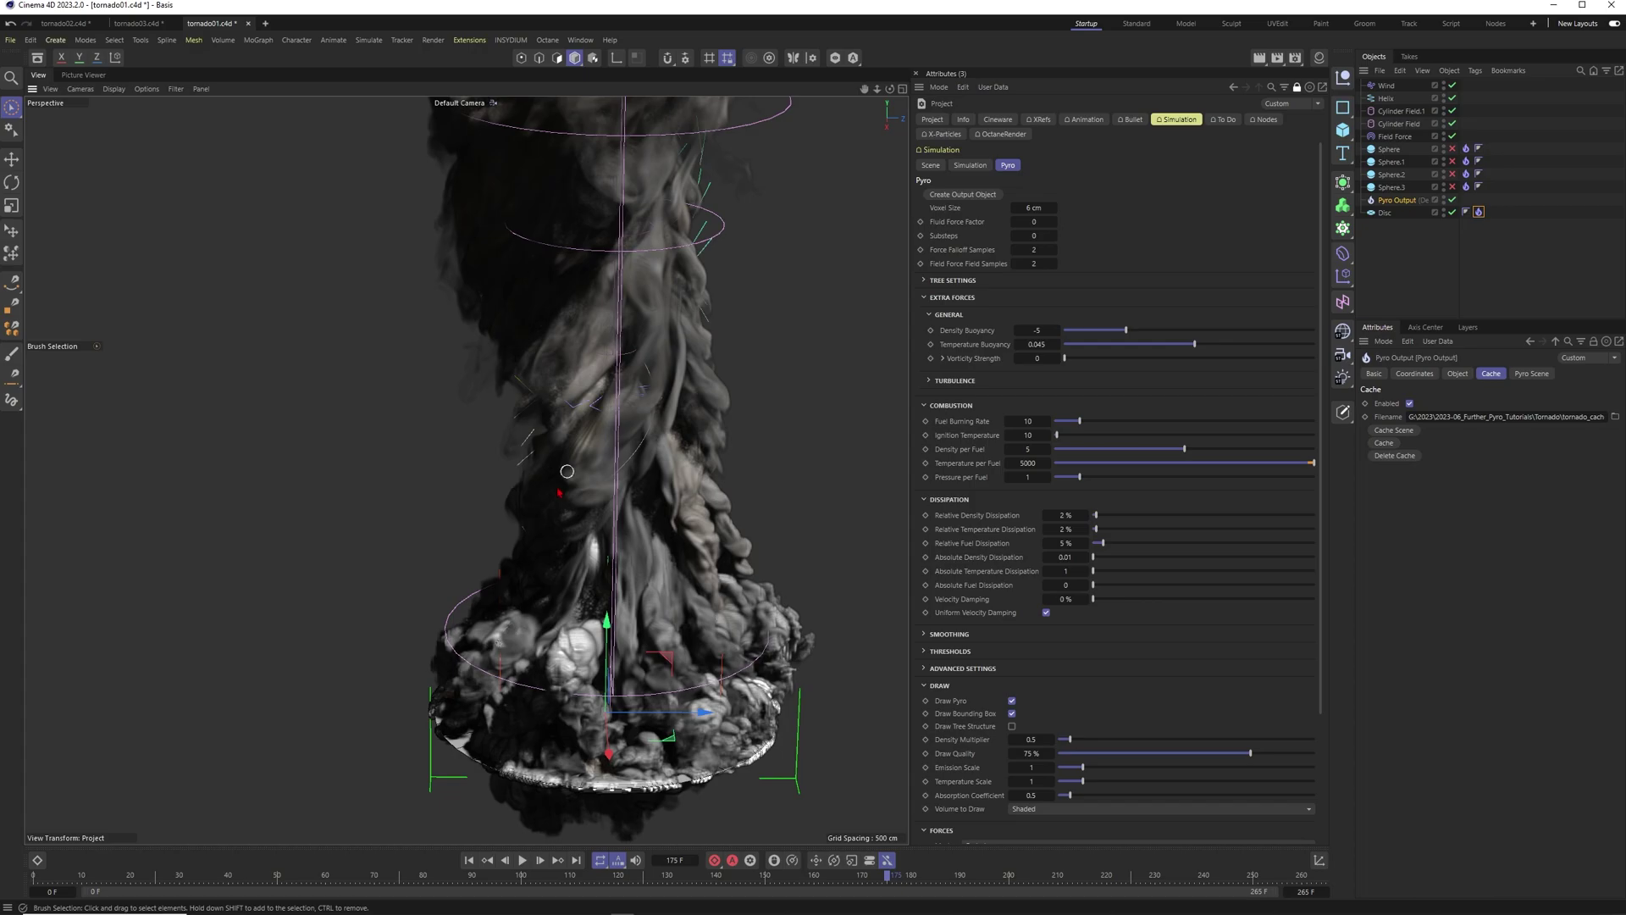
{"action": "middle_click_drag", "start_coordinate": [571, 496], "coordinate": [481, 500], "text": "alt"}
{"action": "left_click_drag", "start_coordinate": [466, 470], "coordinate": [592, 460], "text": "alt"}
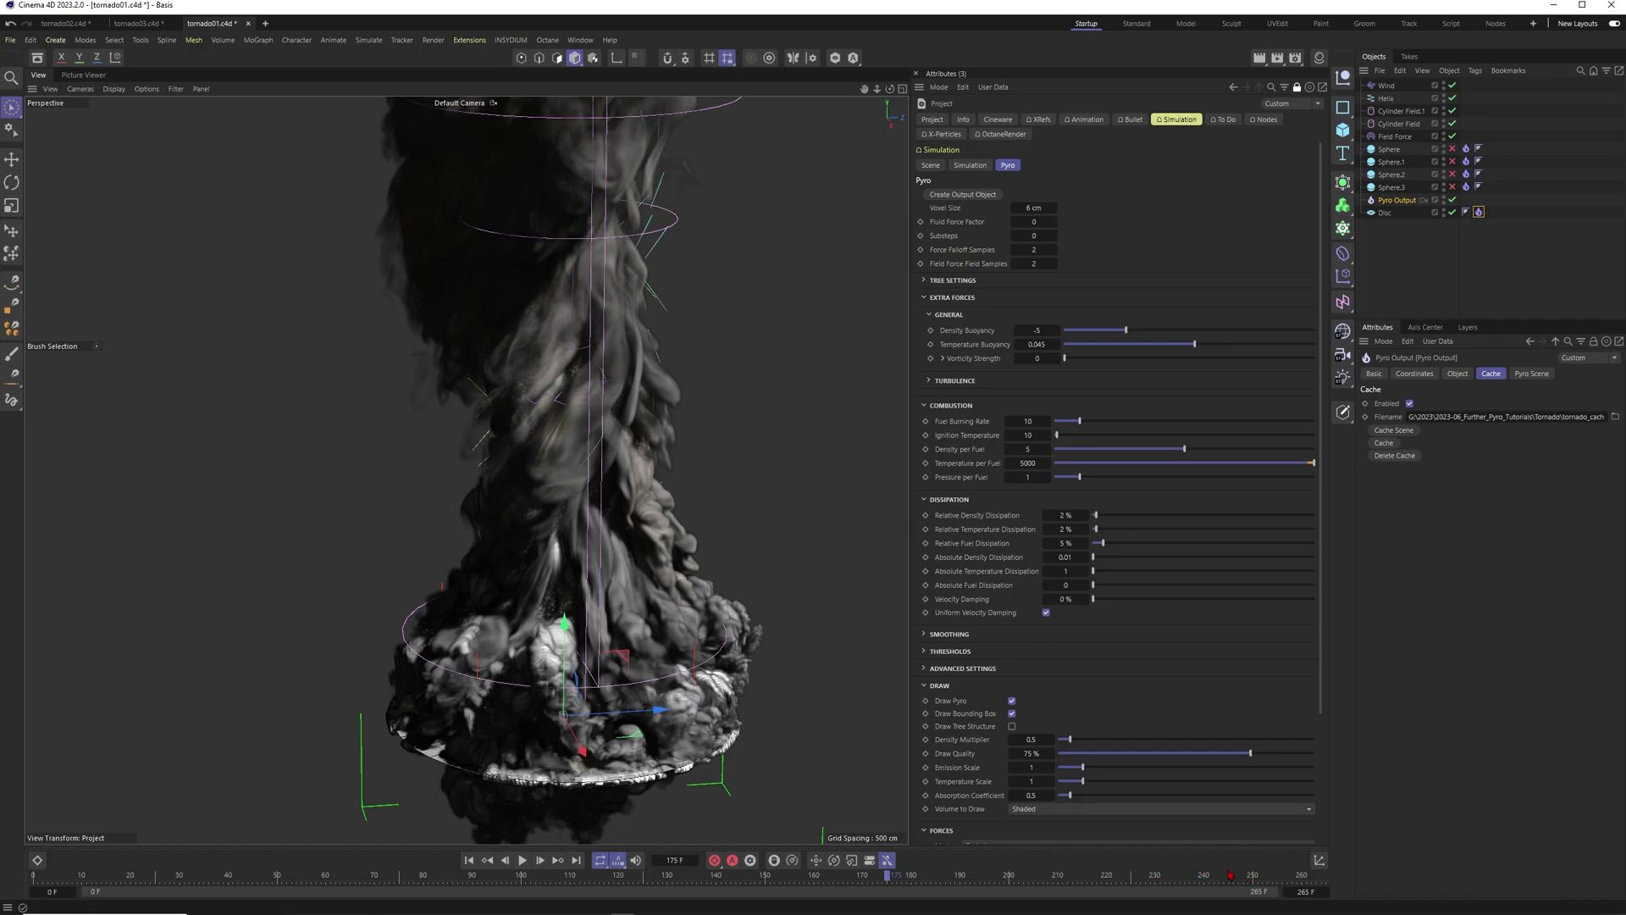
{"action": "left_click", "coordinate": [1126, 883]}
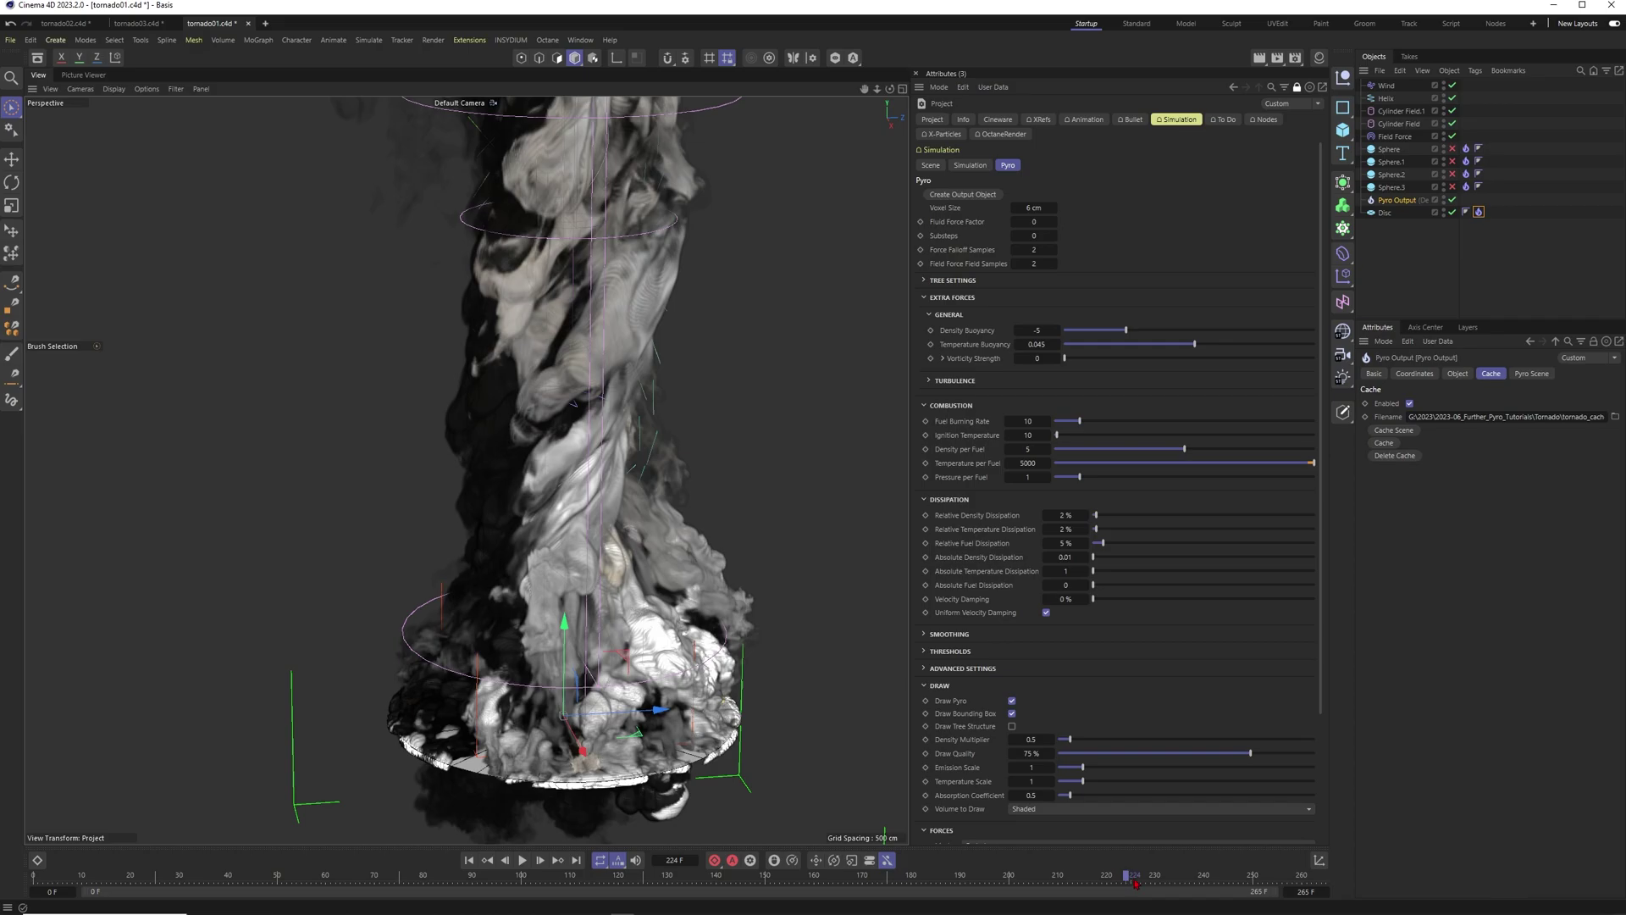
{"action": "left_click_drag", "start_coordinate": [1161, 882], "coordinate": [1188, 880]}
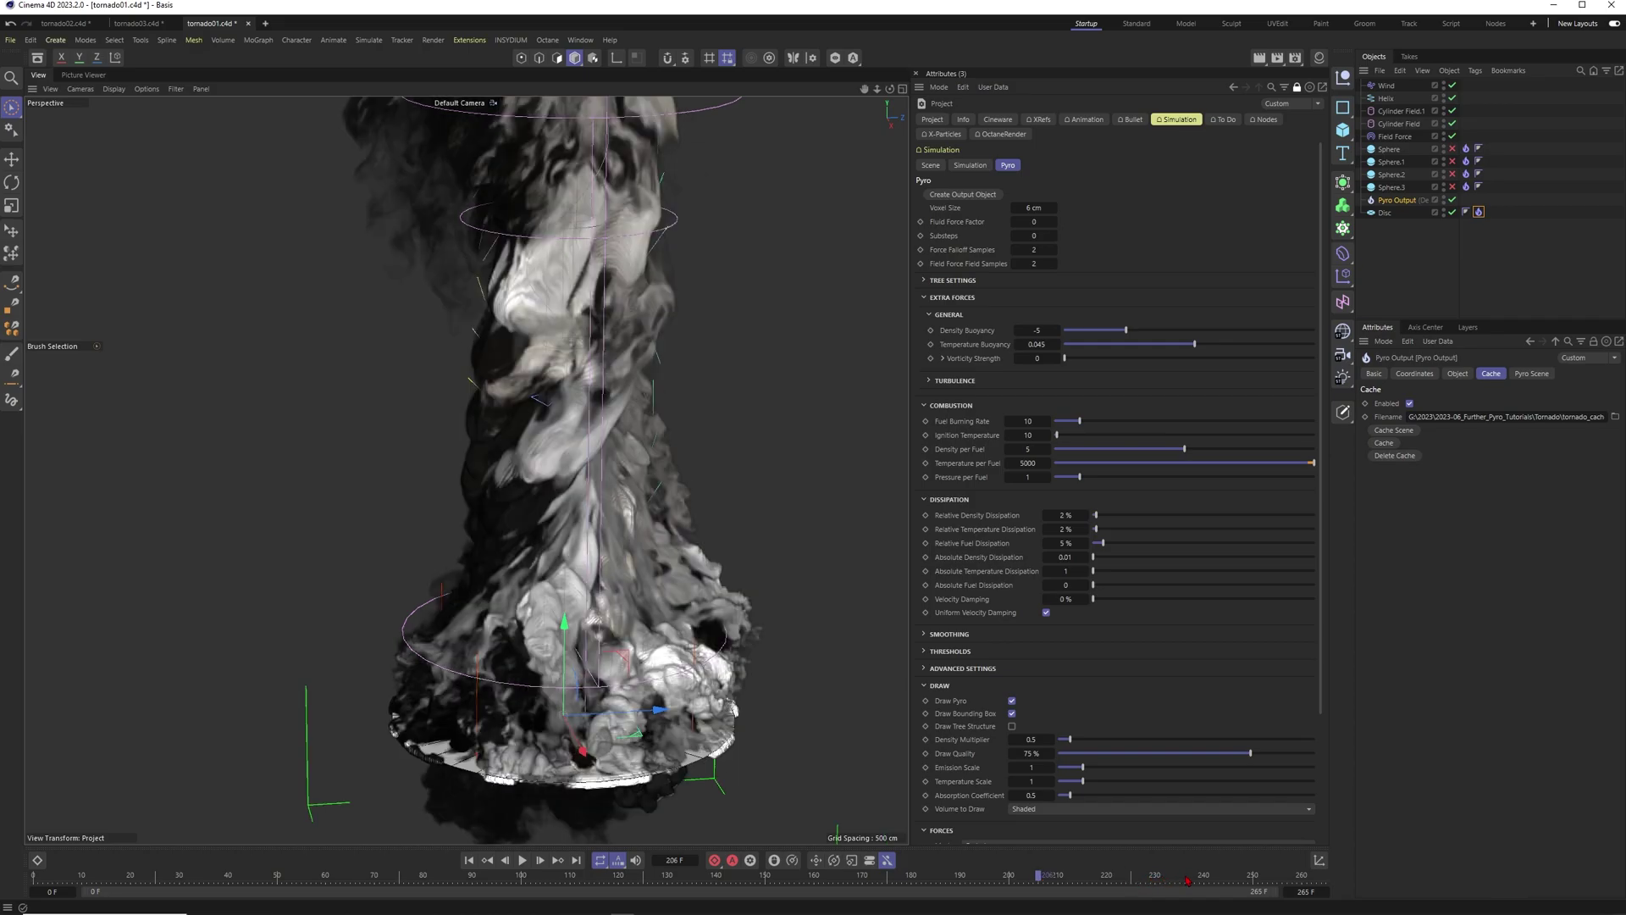
{"action": "left_click", "coordinate": [467, 875]}
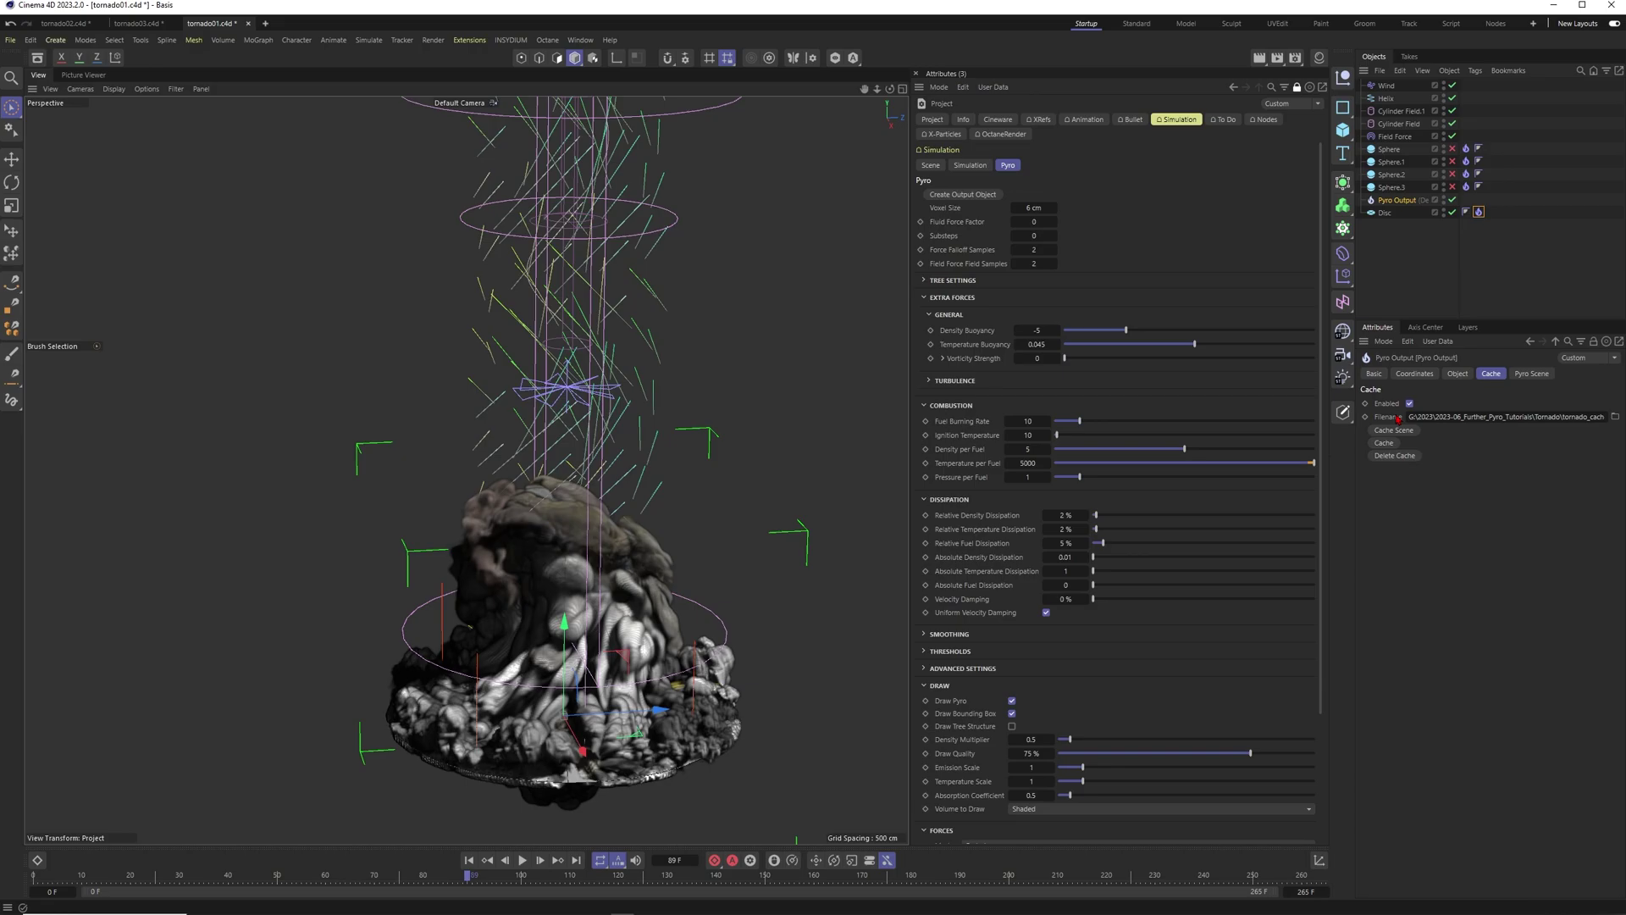
Step: Clear the cache filename of the Pyro Output object and disable its cache
{"action": "triple_click", "coordinate": [1441, 416]}
{"action": "key", "text": "Delete"}
{"action": "key", "text": "Return"}
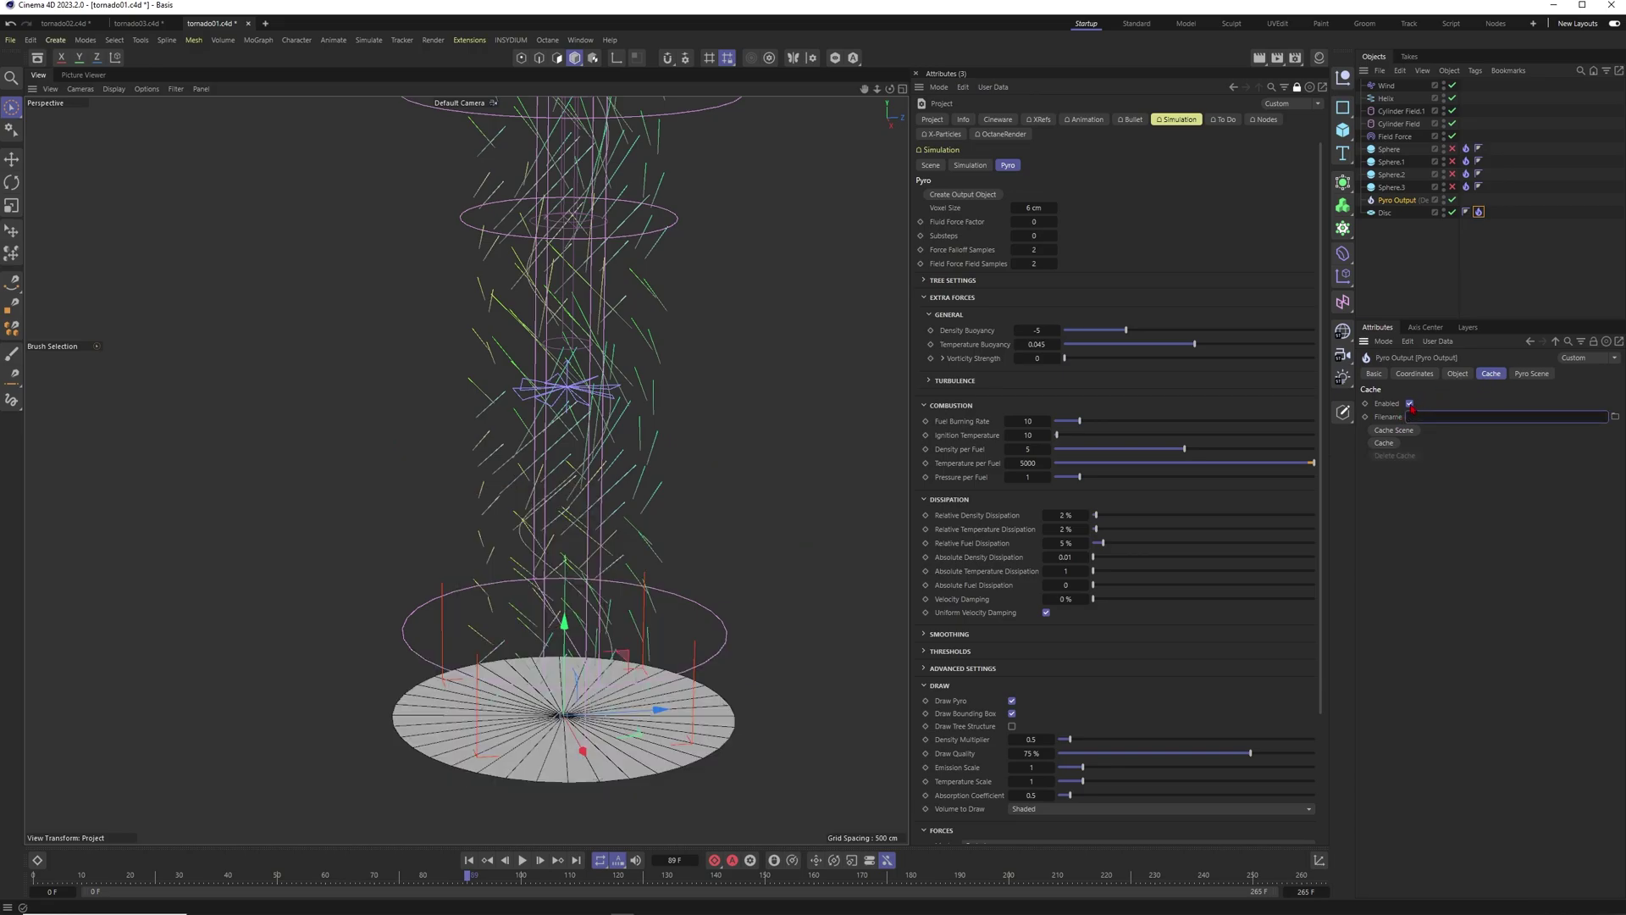
{"action": "left_click", "coordinate": [1410, 404]}
Step: Run the uncached pyro simulation from the first frame, stop it, and rewind with nothing selected
{"action": "left_click", "coordinate": [468, 859]}
{"action": "left_click", "coordinate": [523, 860]}
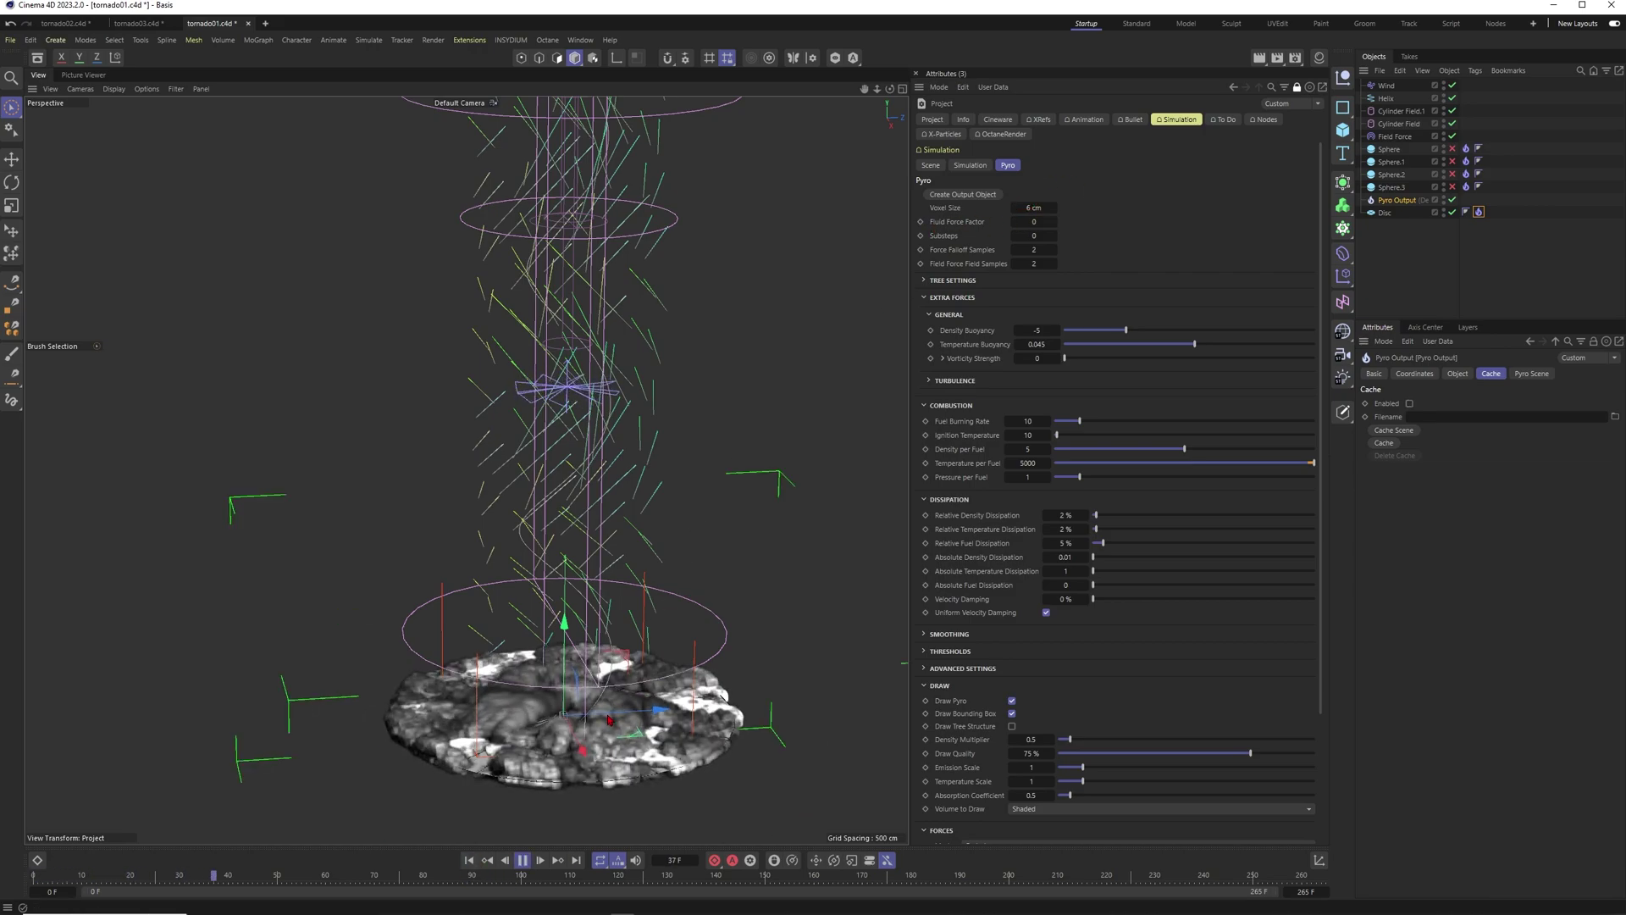
{"action": "left_click", "coordinate": [523, 860]}
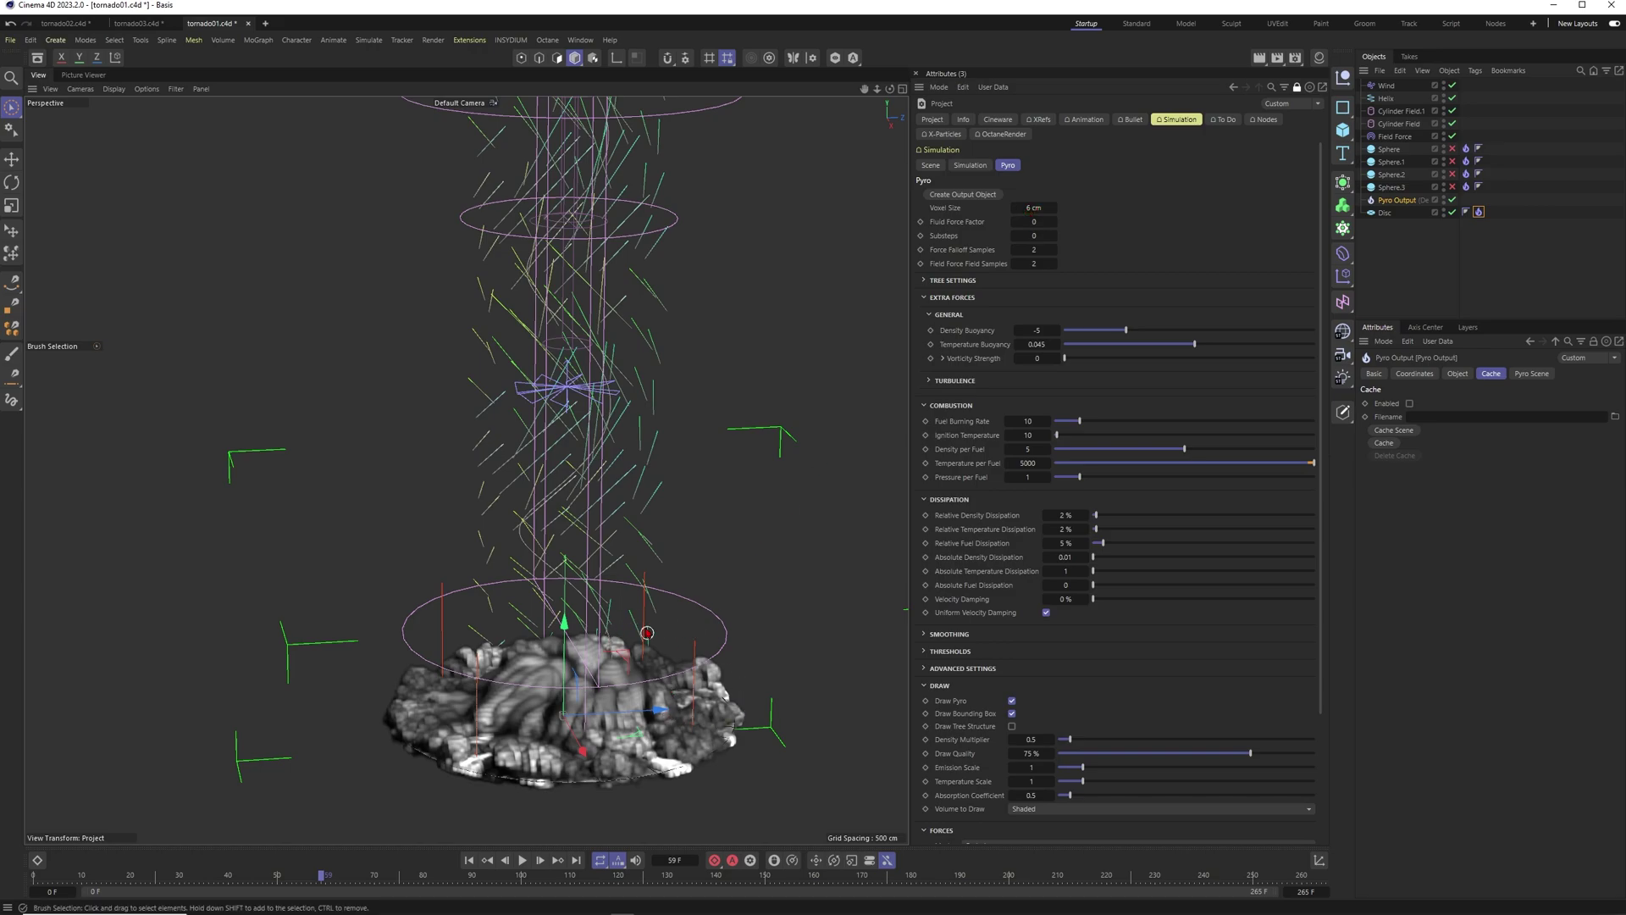
{"action": "left_click", "coordinate": [748, 457]}
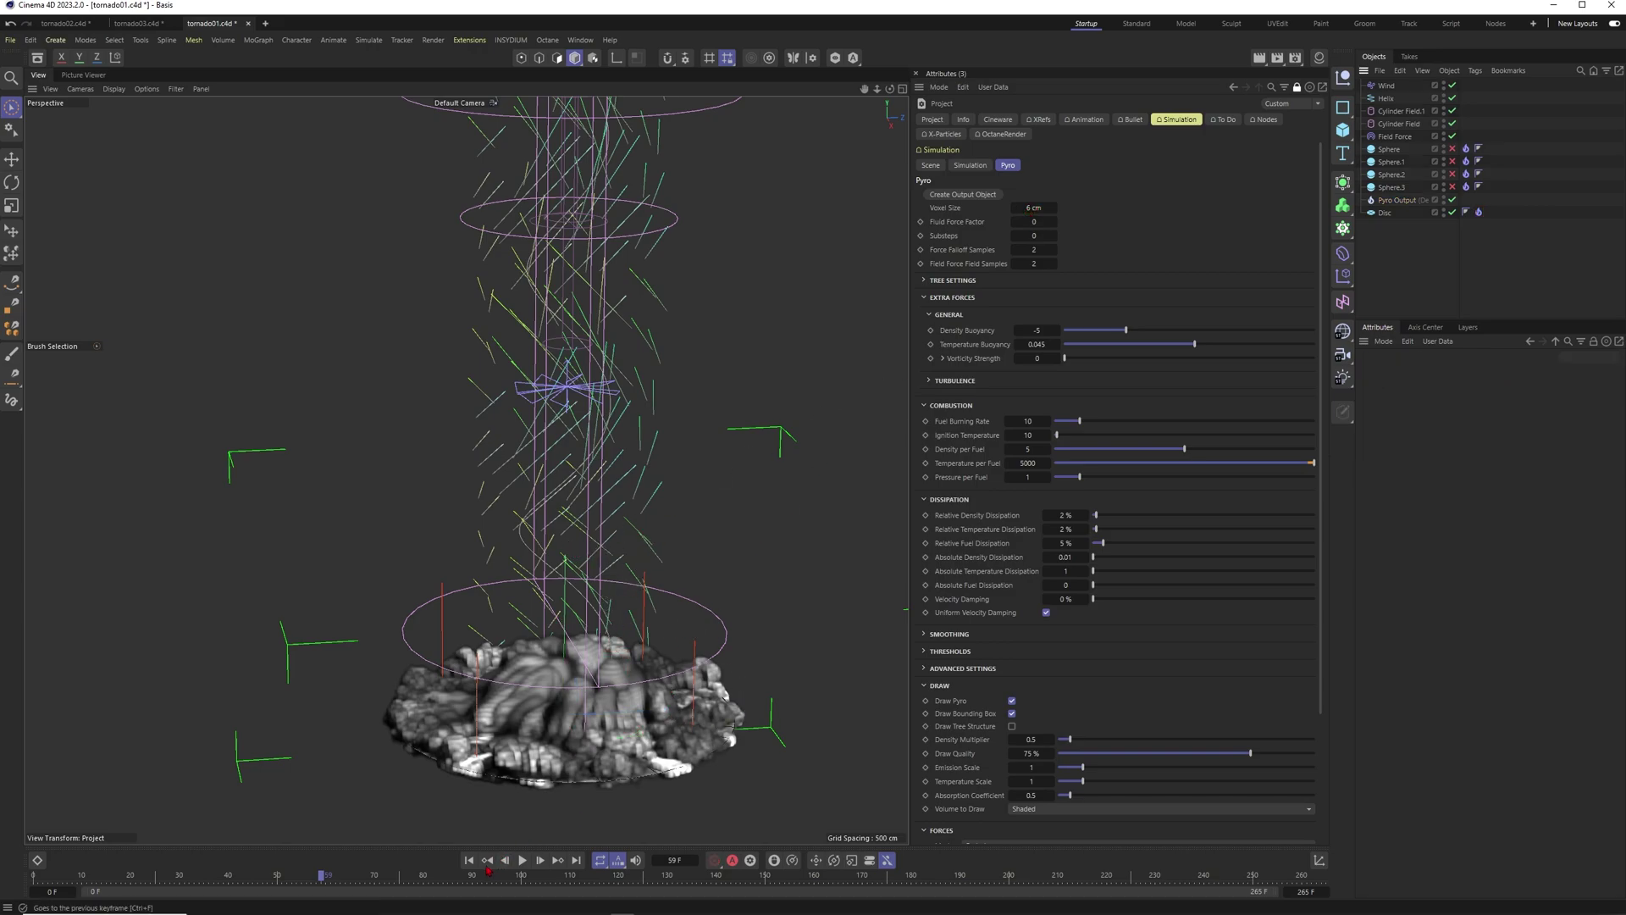
{"action": "key", "text": "shift+f"}
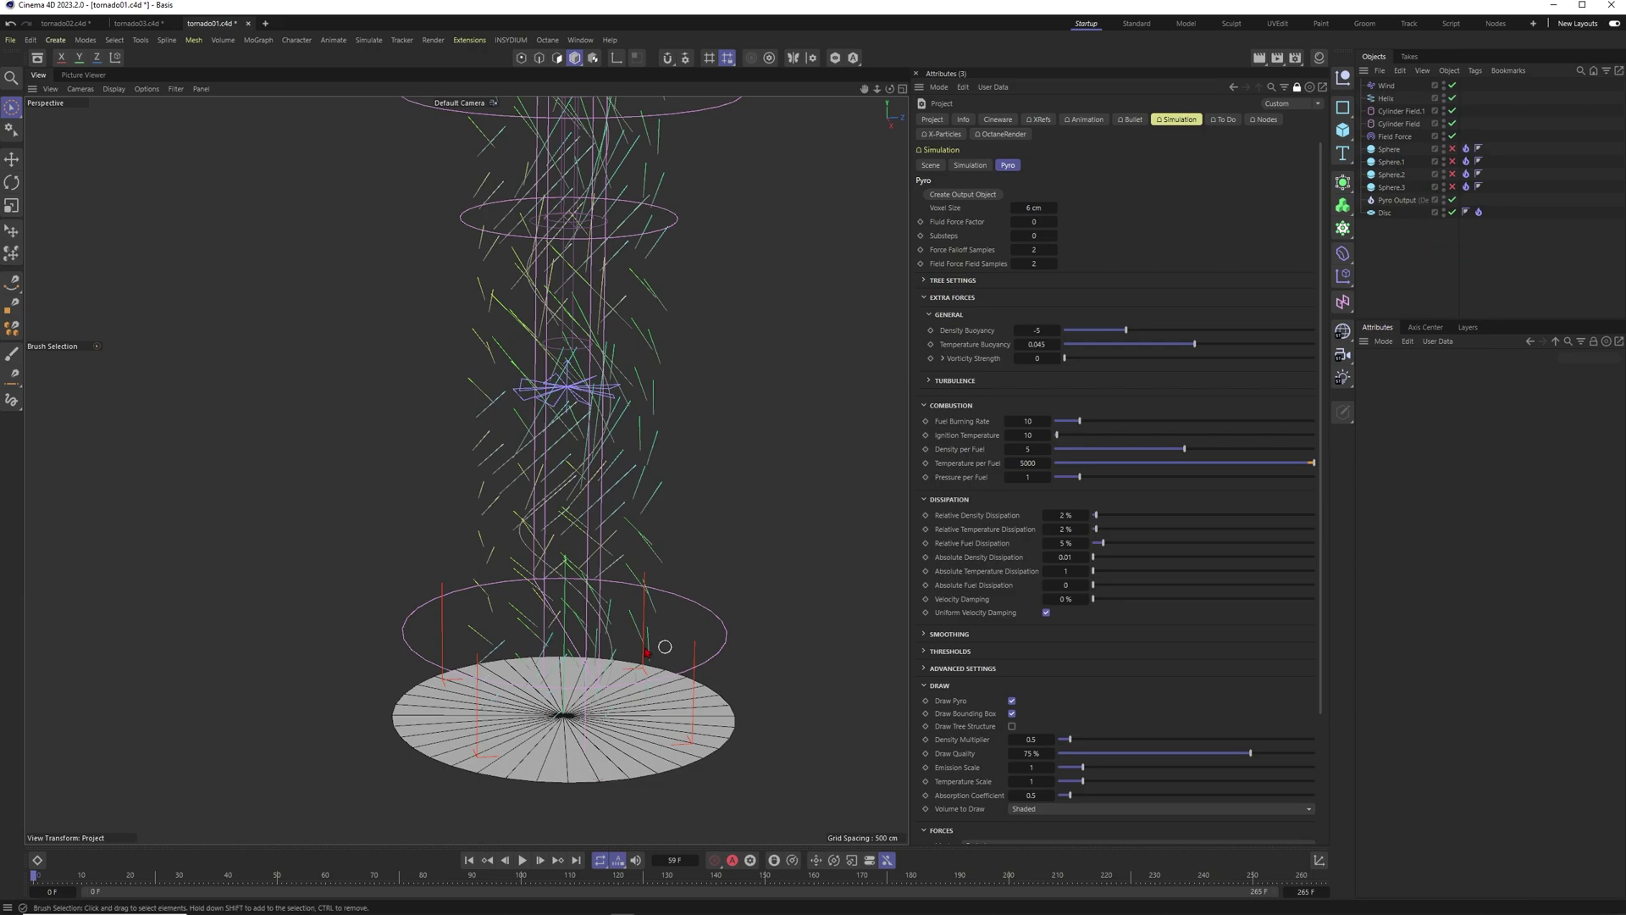
Step: Open the Disc's Pyro Emitter tag, run the first simulation frames, and inspect the tag's noise settings
{"action": "left_click", "coordinate": [1386, 213]}
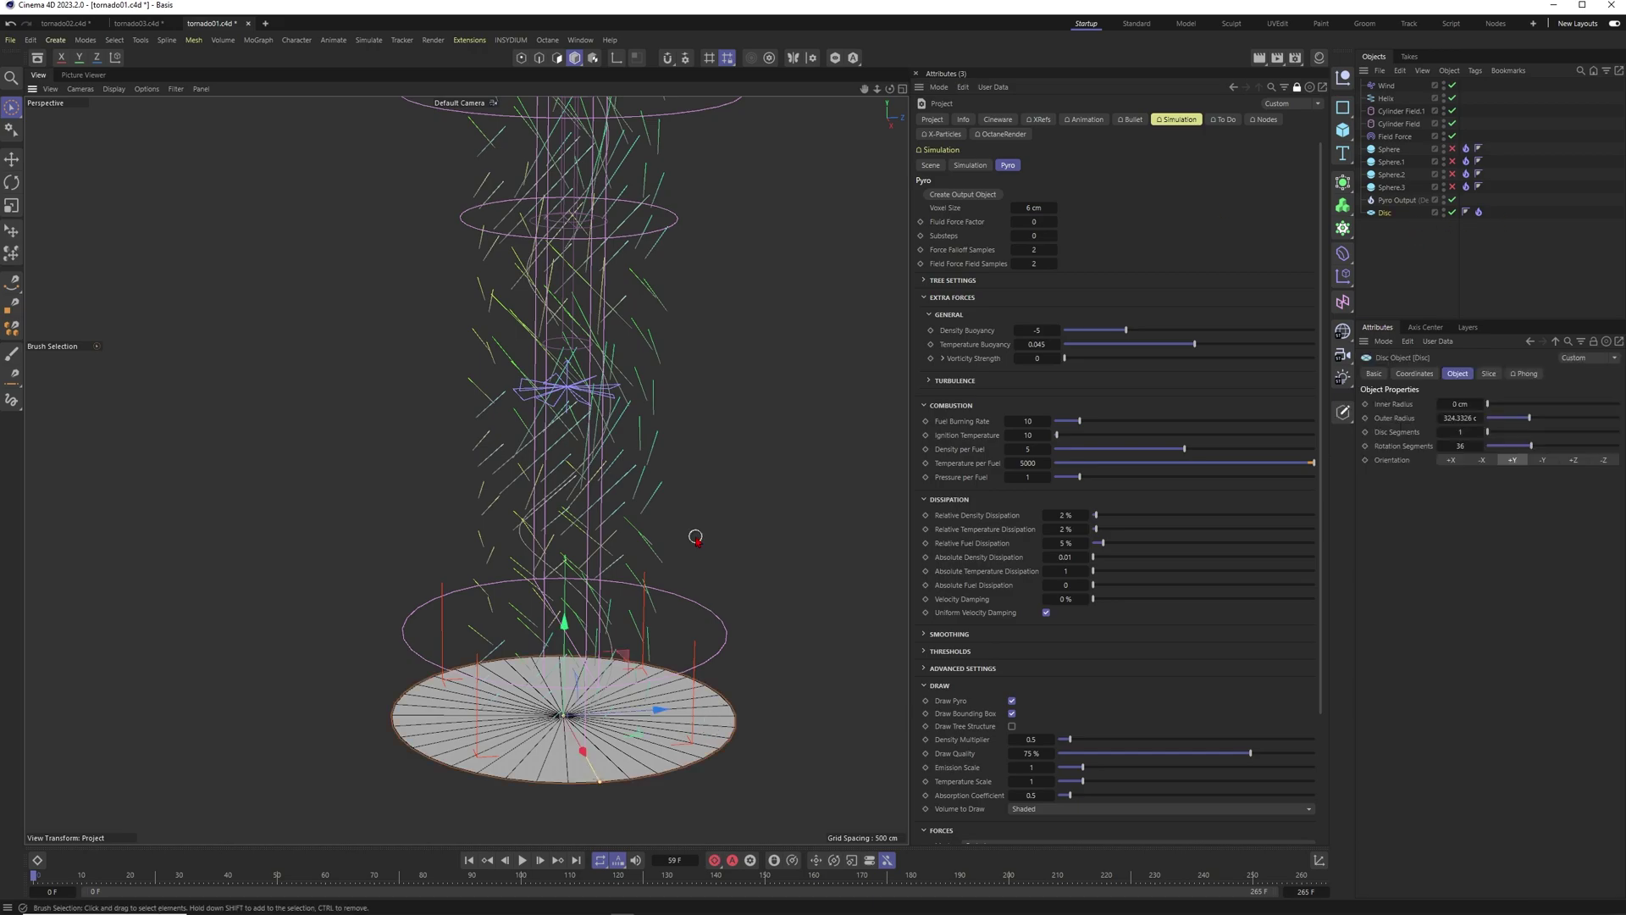
{"action": "left_click", "coordinate": [1479, 212]}
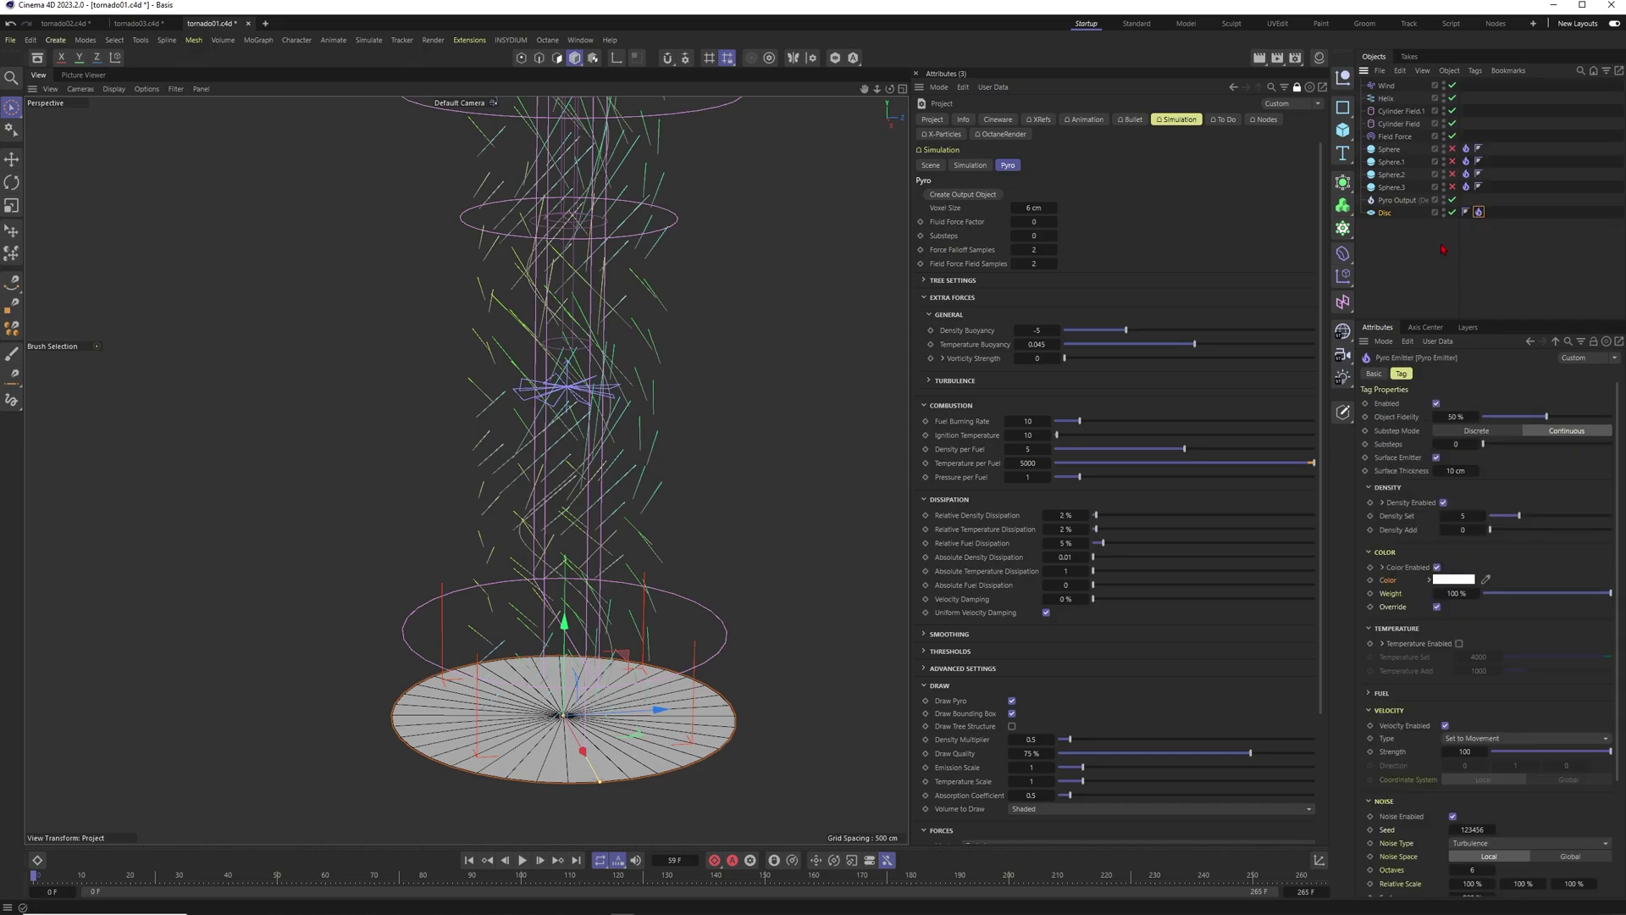
{"action": "left_click", "coordinate": [468, 859]}
{"action": "left_click", "coordinate": [523, 860]}
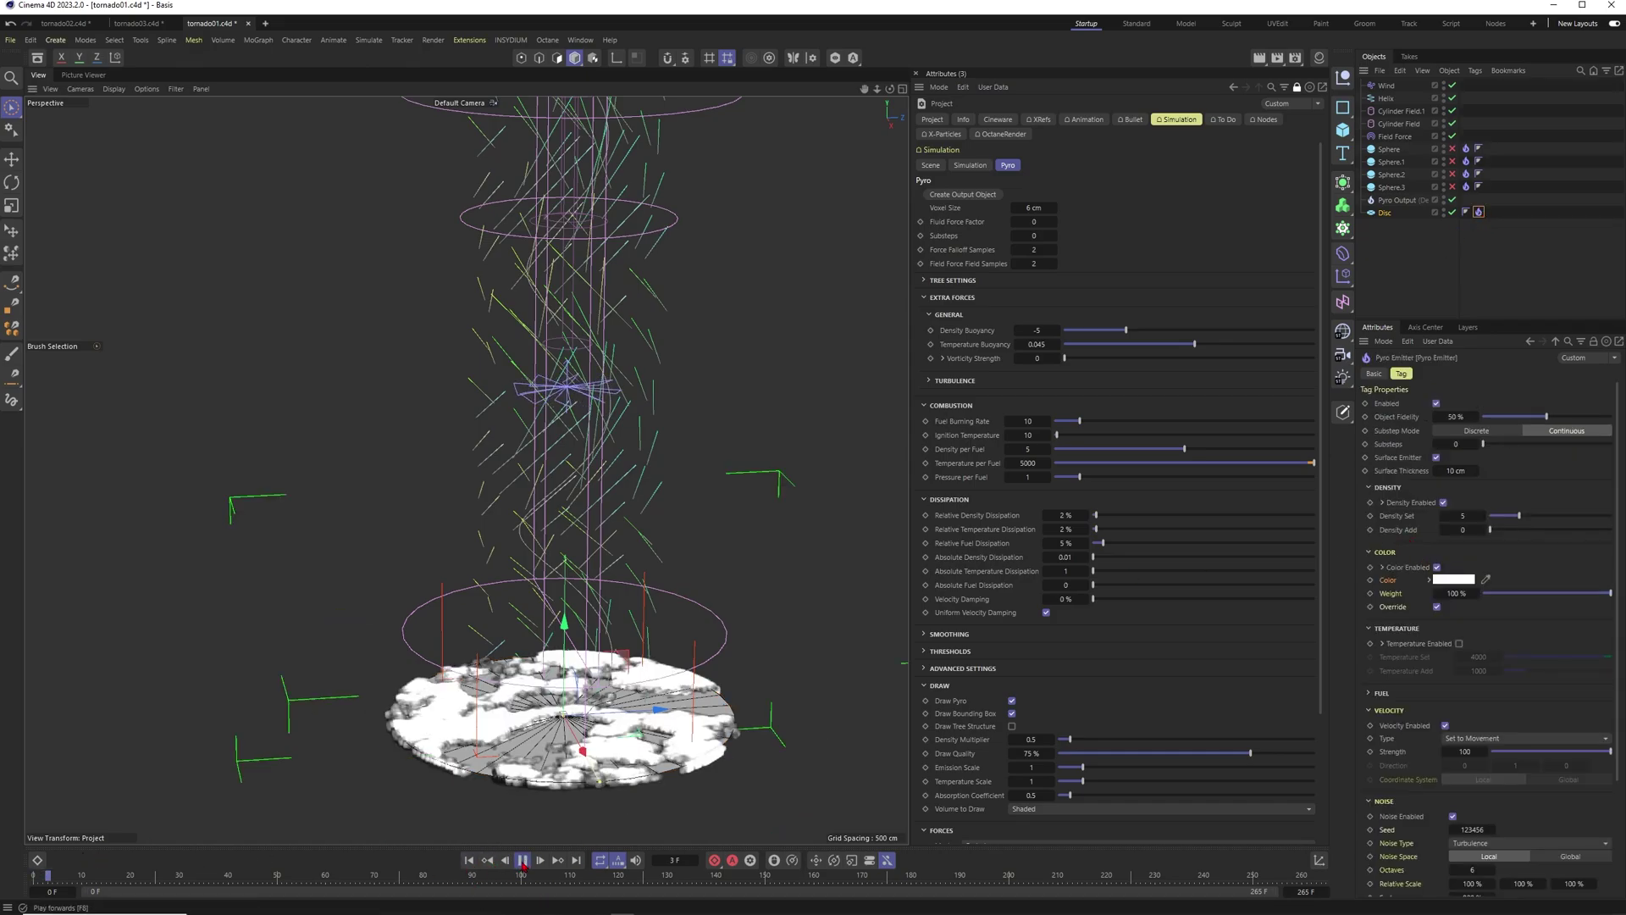
{"action": "left_click", "coordinate": [523, 860]}
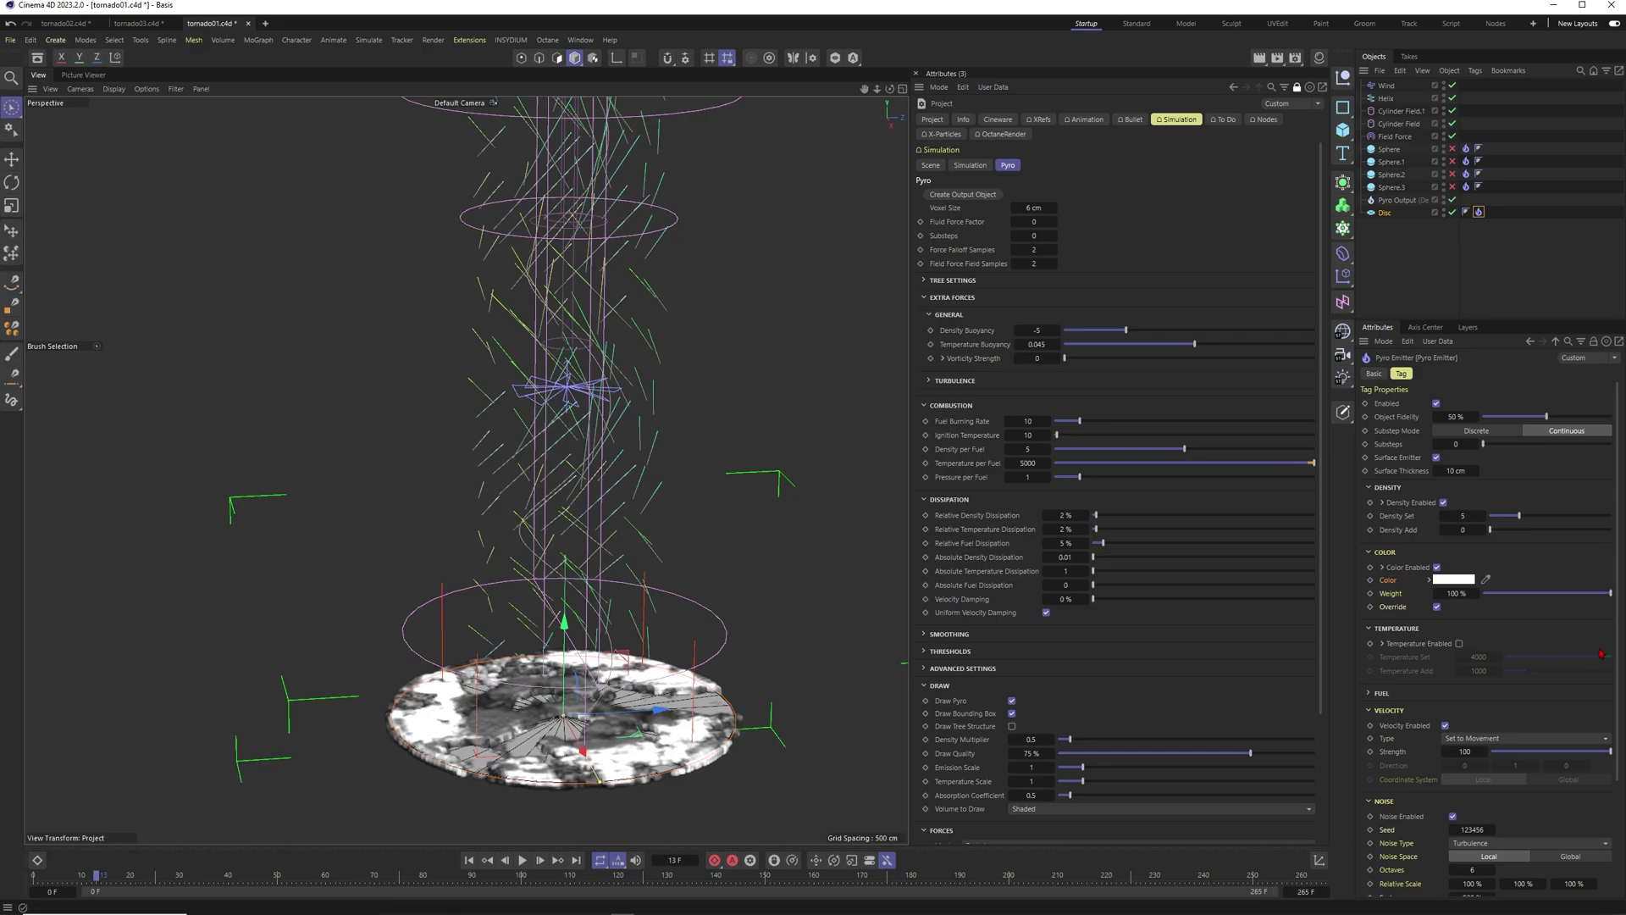
{"action": "scroll", "coordinate": [1430, 675], "scroll_direction": "down", "scroll_amount": 4}
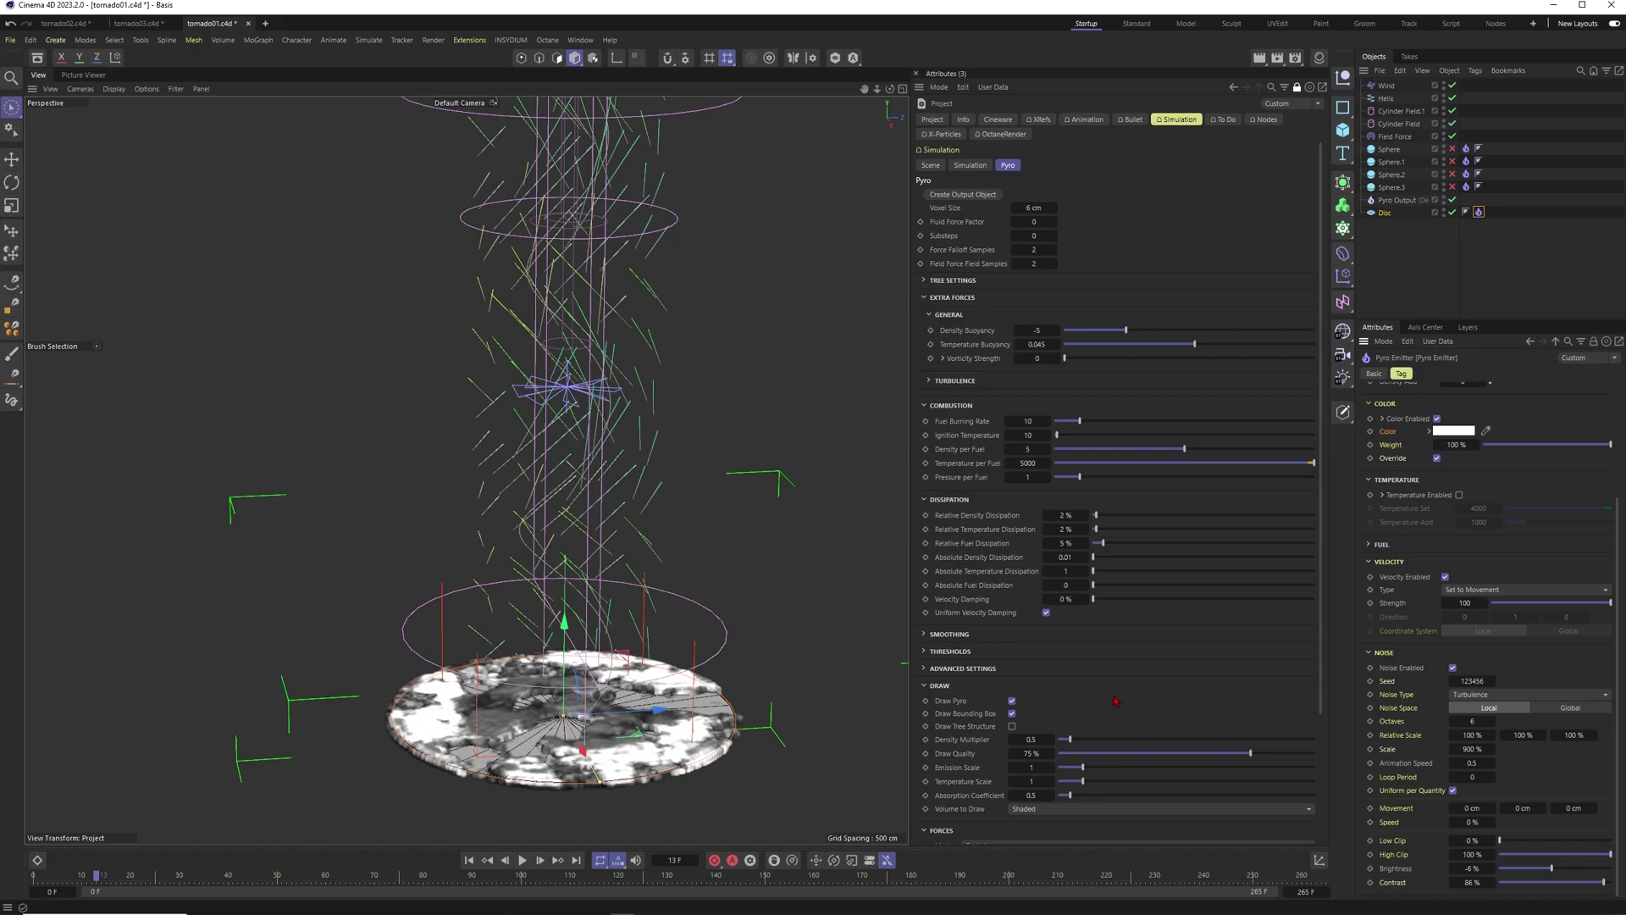
Step: Replay the simulation from the start while viewing the disc from above, and rewind it
{"action": "left_click_drag", "start_coordinate": [584, 441], "coordinate": [503, 595], "text": "alt"}
{"action": "left_click", "coordinate": [470, 860]}
{"action": "left_click", "coordinate": [523, 860]}
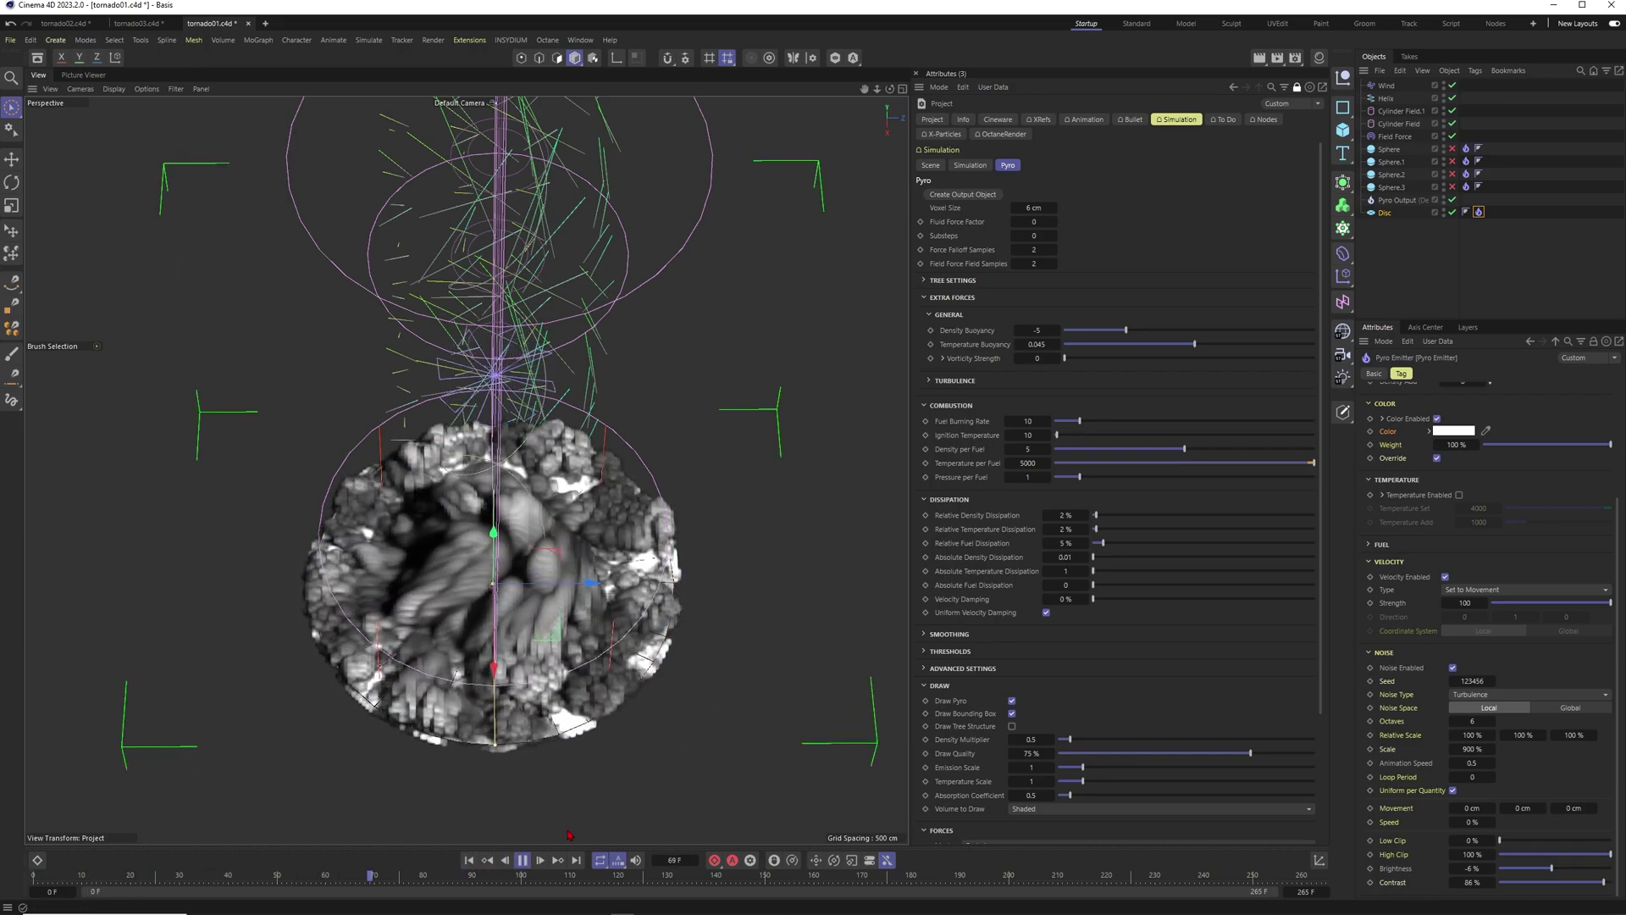
{"action": "left_click", "coordinate": [522, 860]}
{"action": "left_click", "coordinate": [469, 860]}
Step: Set the emission color of the Disc's Pyro Emitter tag to a light red
{"action": "left_click_drag", "start_coordinate": [470, 661], "coordinate": [492, 593], "text": "alt"}
{"action": "middle_click_drag", "start_coordinate": [492, 593], "coordinate": [519, 618], "text": "alt"}
{"action": "scroll", "coordinate": [1586, 555], "scroll_direction": "up", "scroll_amount": 4}
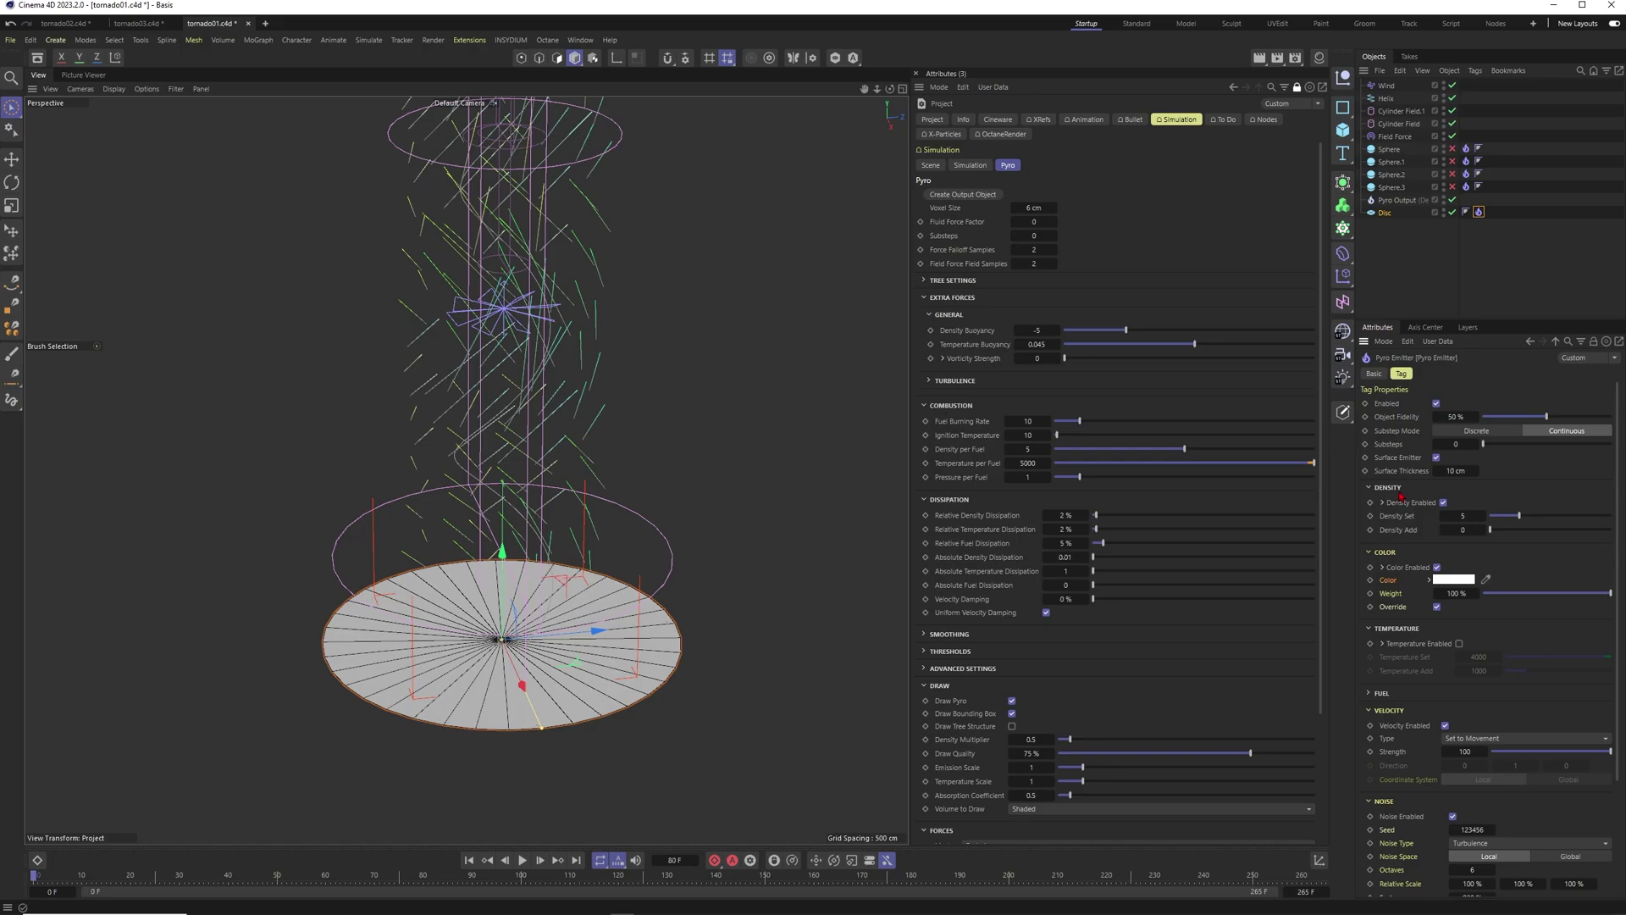
{"action": "left_click_drag", "start_coordinate": [1516, 319], "coordinate": [1516, 246]}
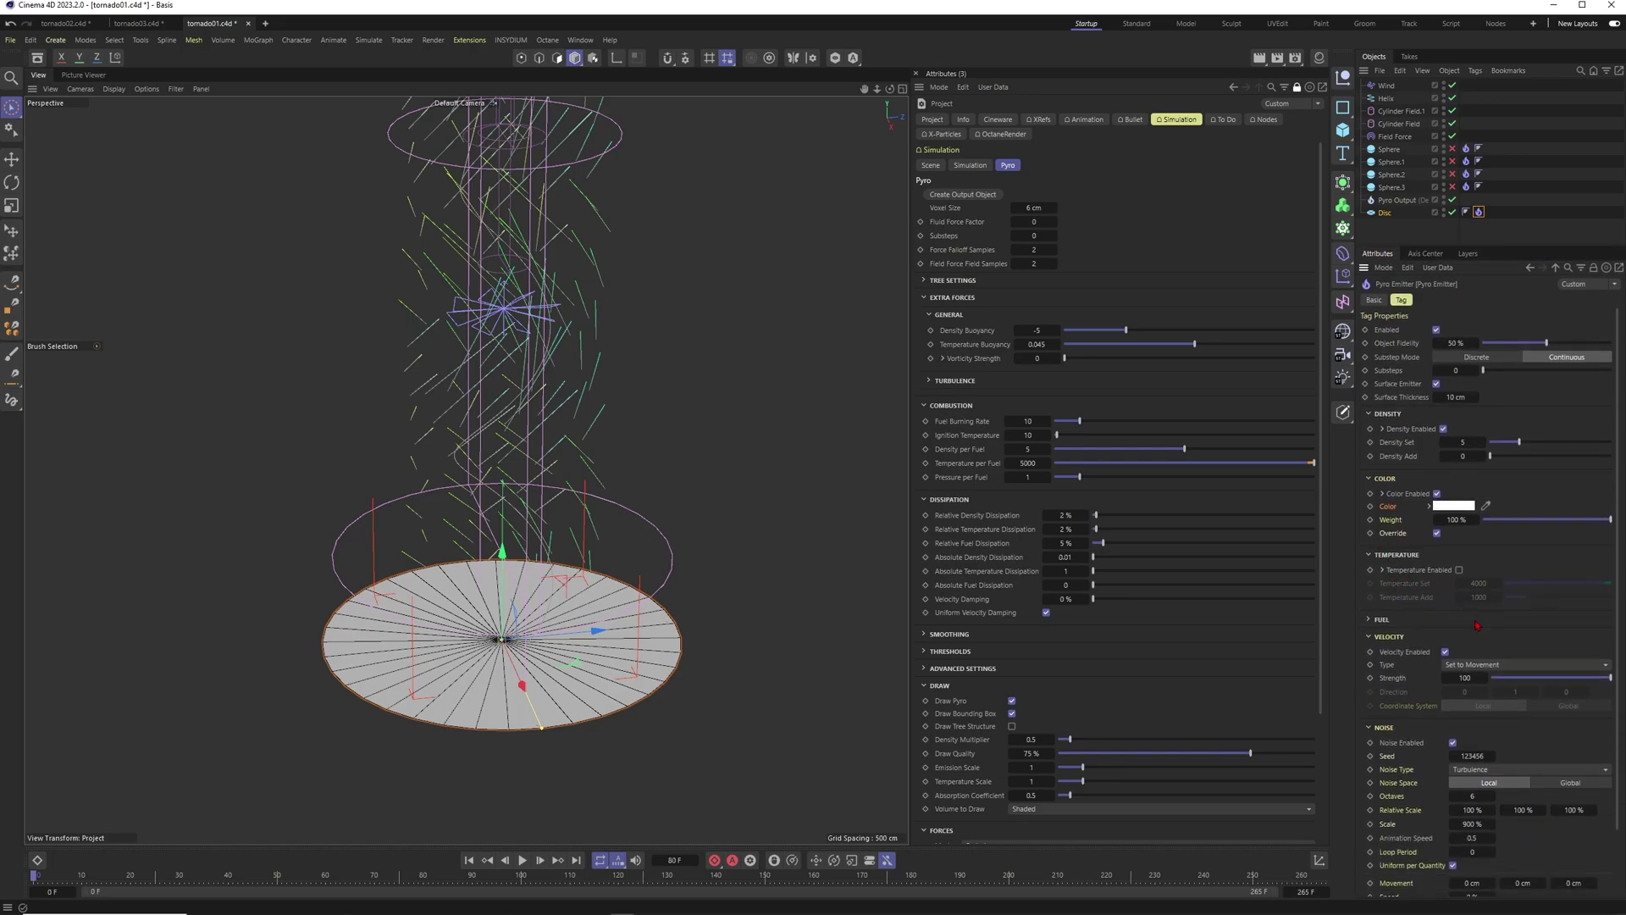
{"action": "left_click", "coordinate": [1453, 505]}
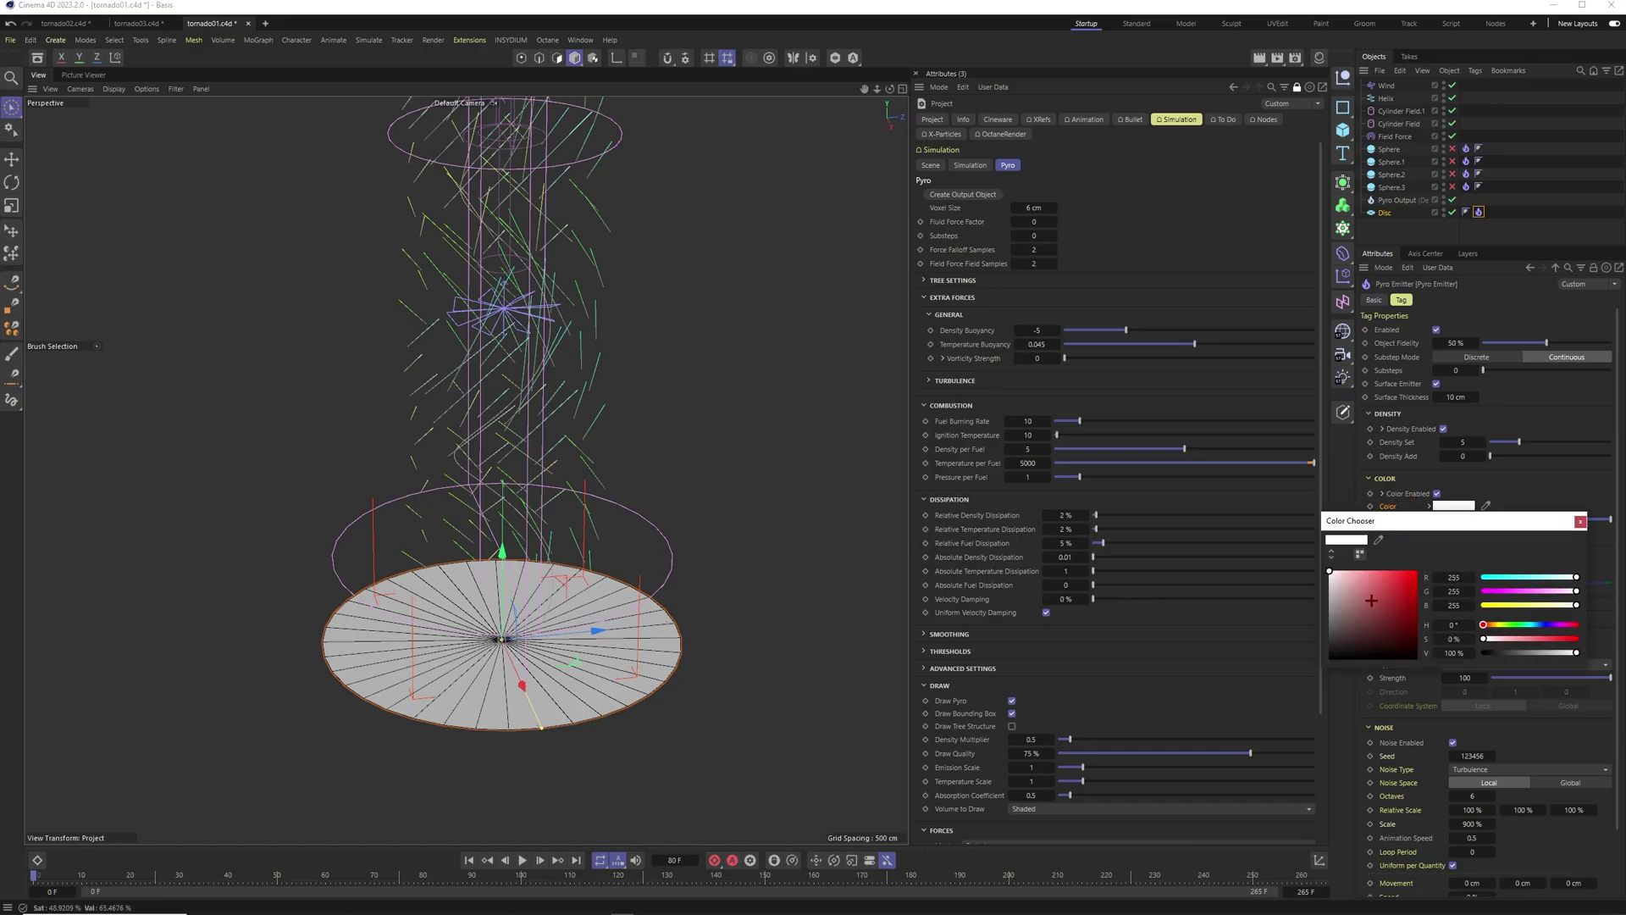
{"action": "left_click", "coordinate": [1370, 572]}
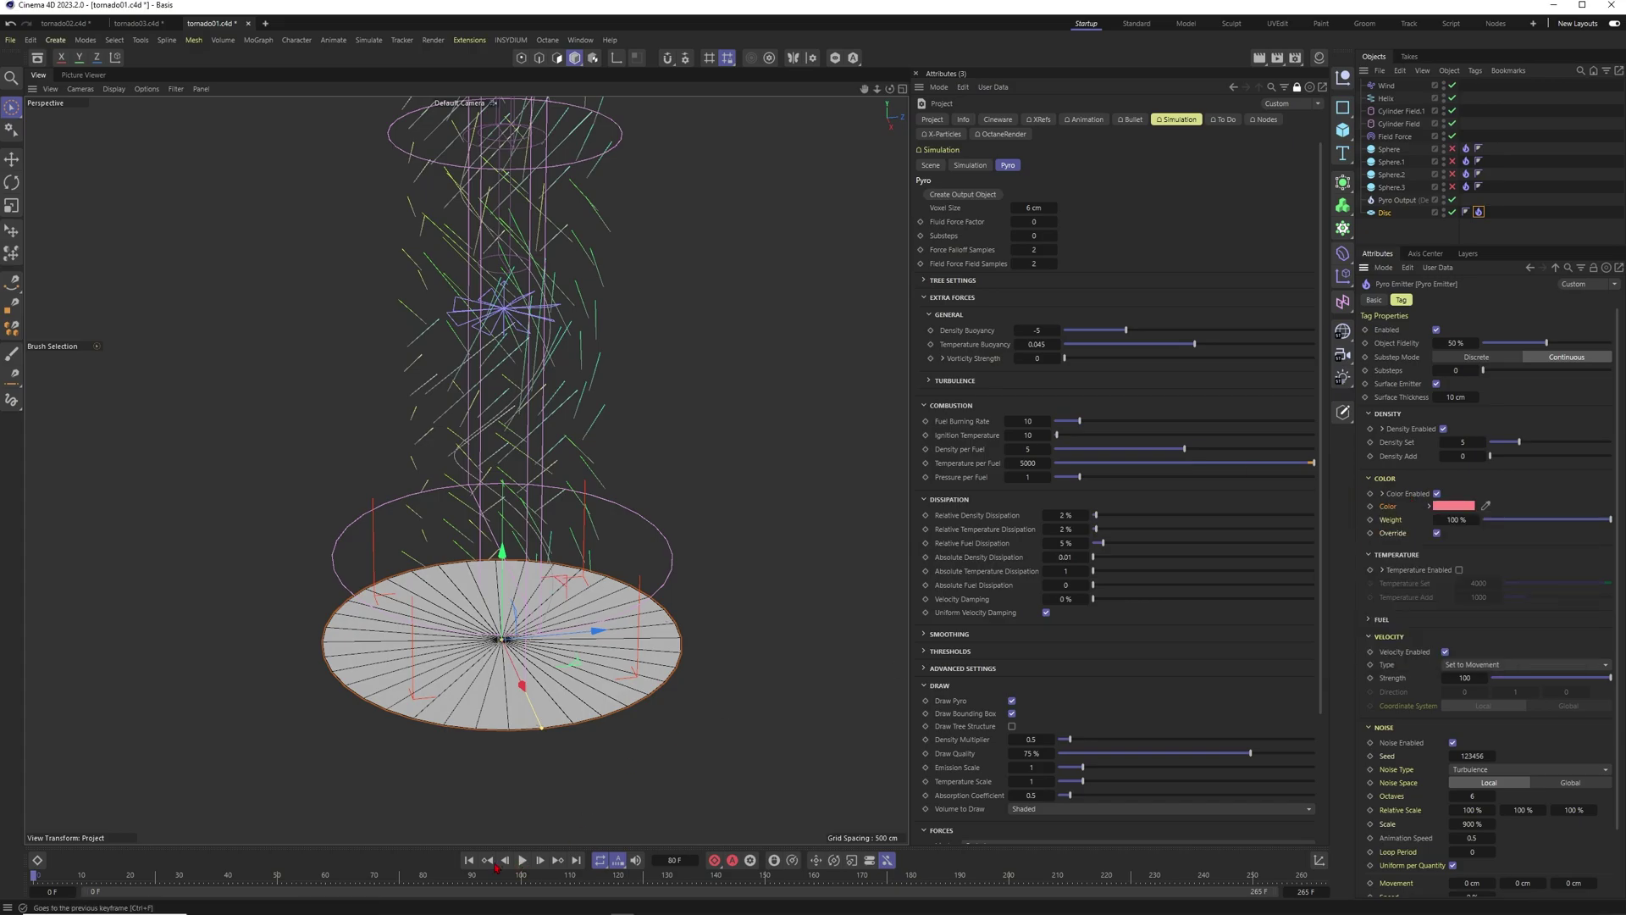
Step: Preview the light red disc emission, then rerun the simulation from the start with the emitter's Density Set at 1
{"action": "left_click", "coordinate": [520, 859]}
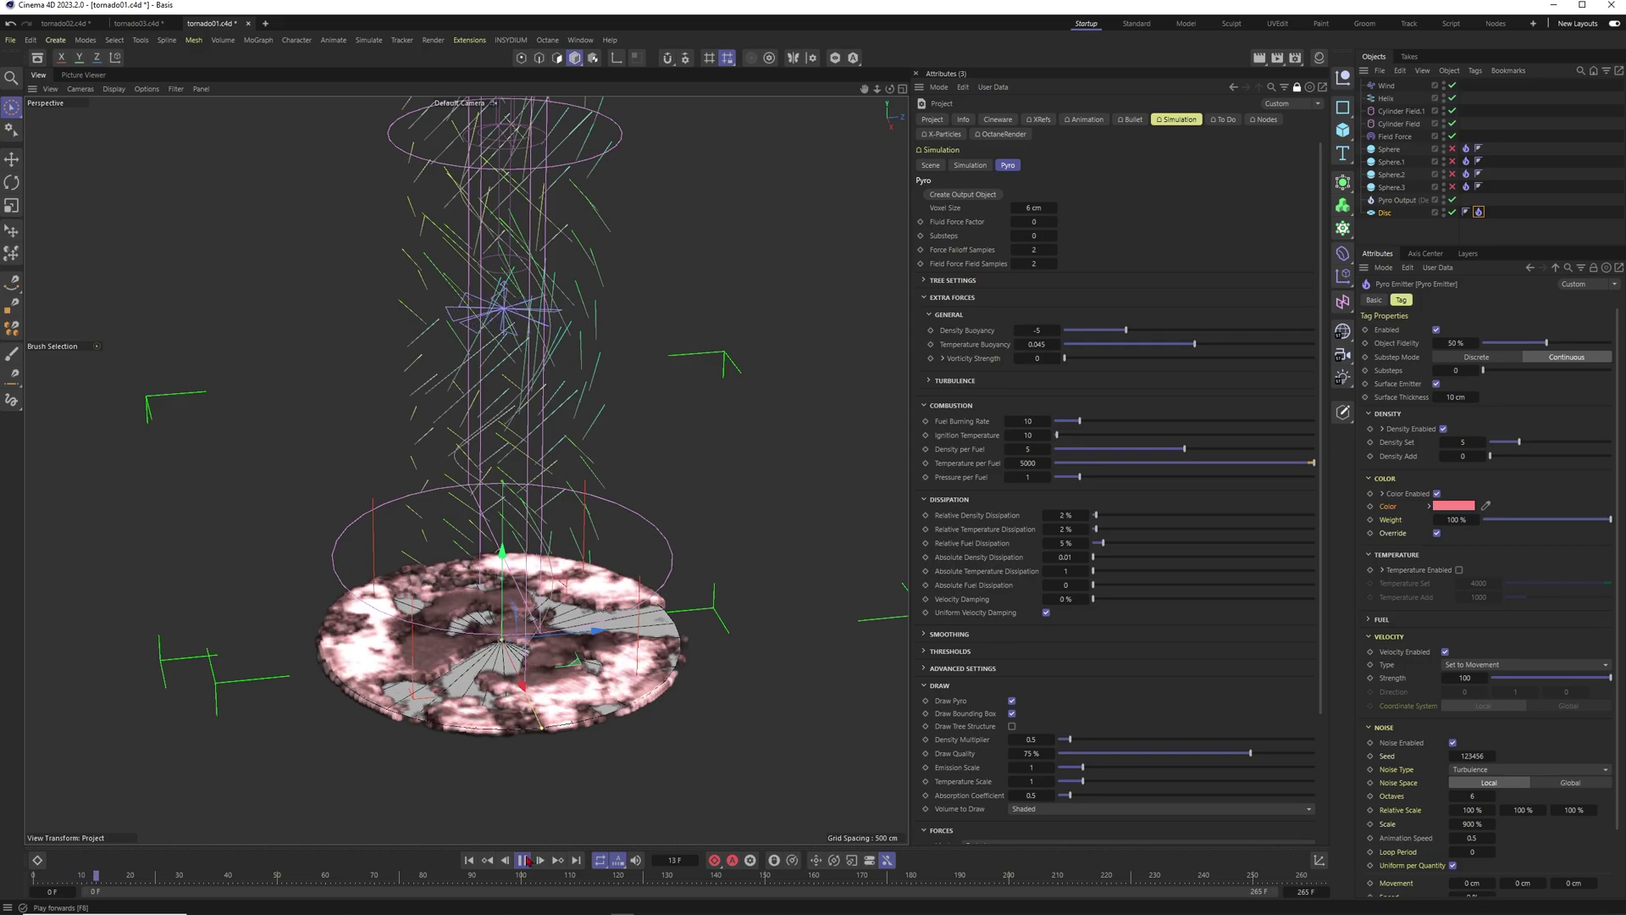
{"action": "left_click", "coordinate": [520, 859]}
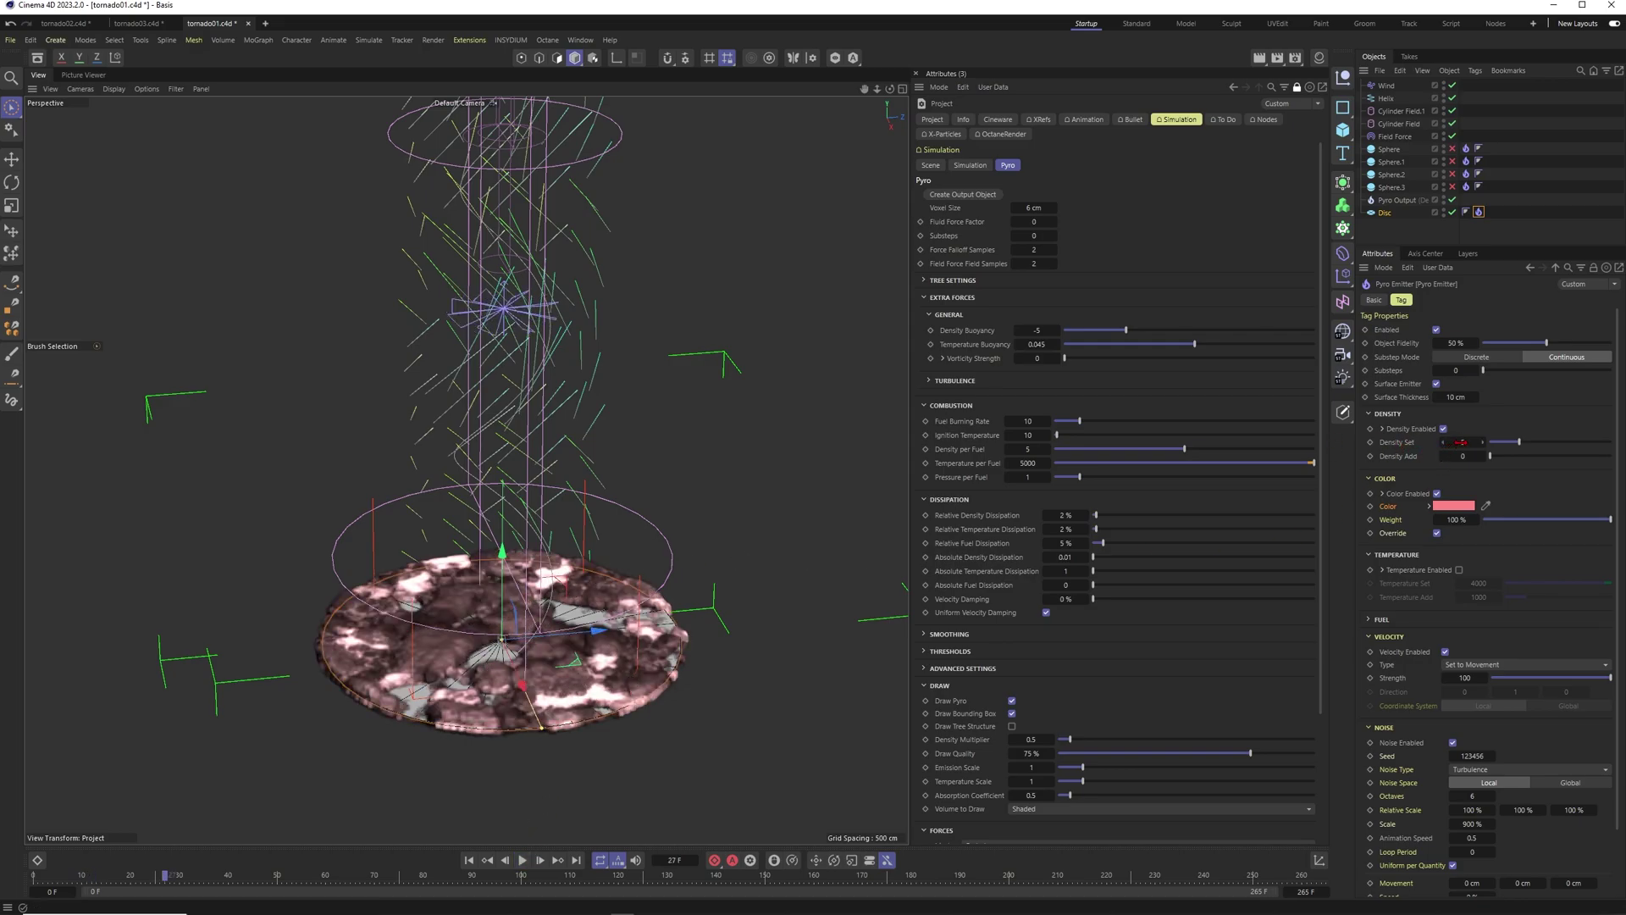
{"action": "left_click", "coordinate": [469, 859]}
{"action": "left_click", "coordinate": [522, 860]}
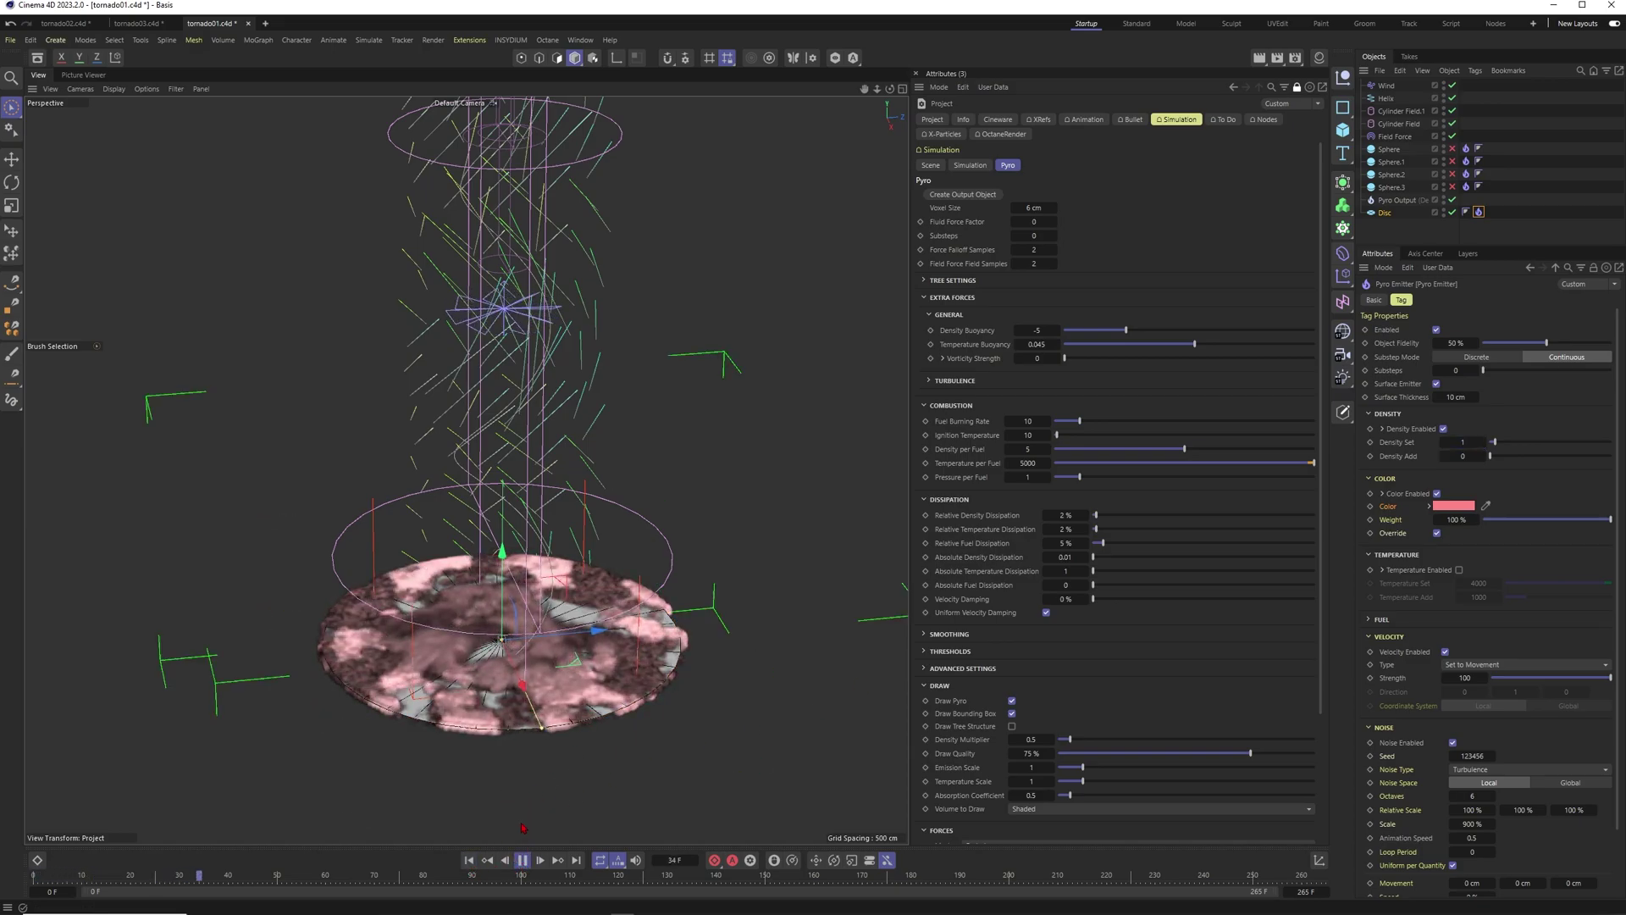
{"action": "left_click", "coordinate": [522, 860]}
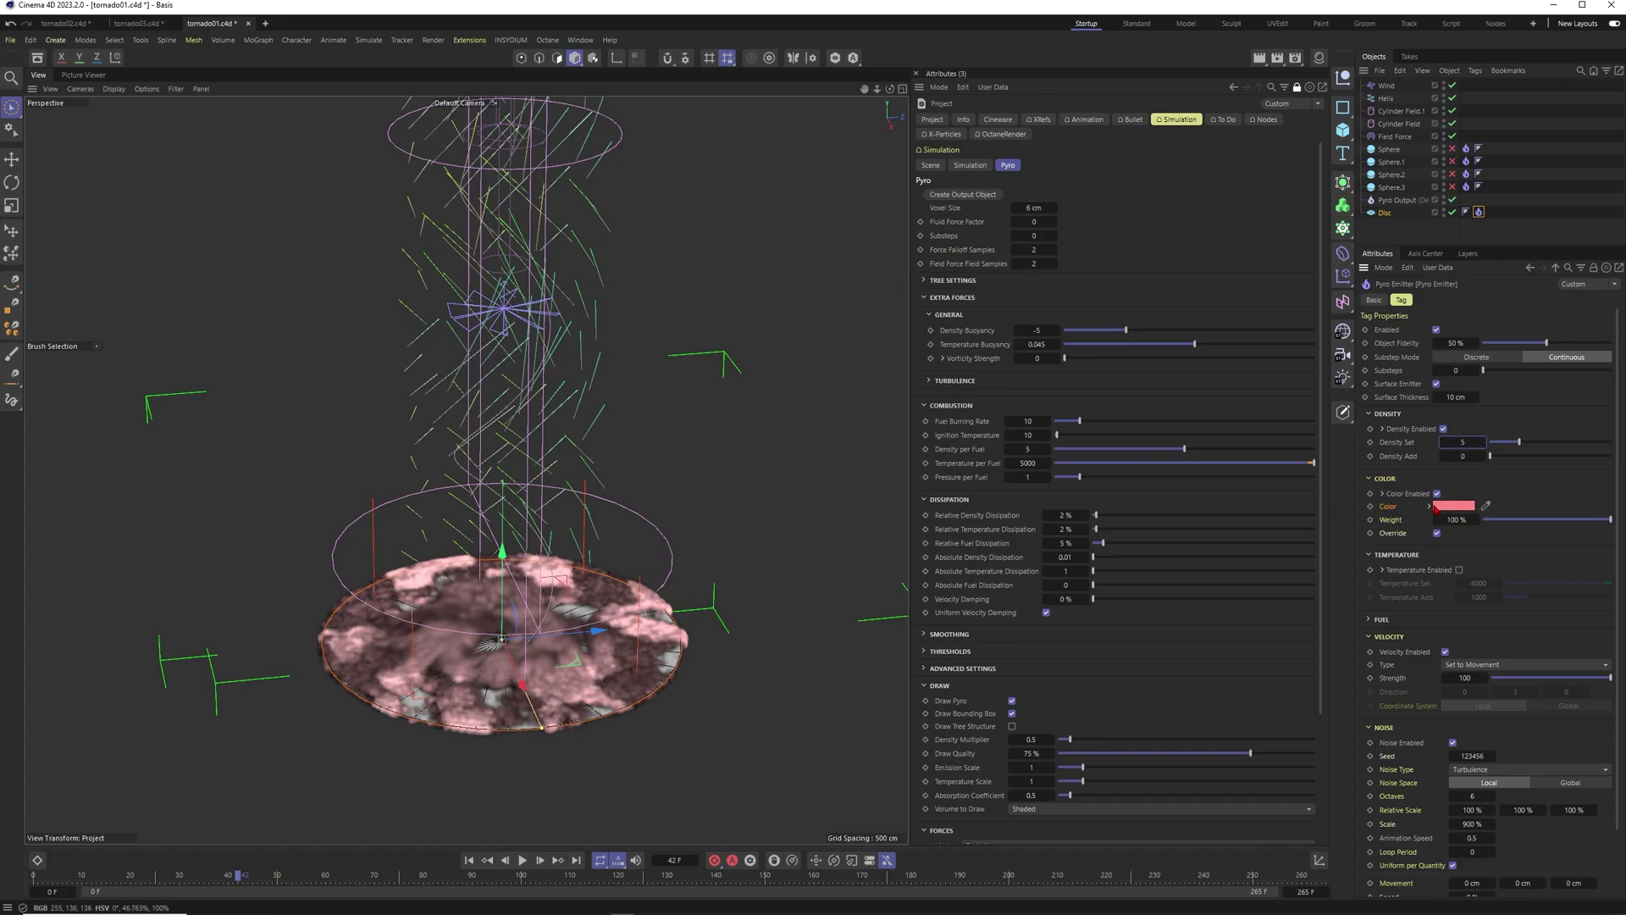
Step: Set the Disc emitter's color to white, rerun the simulation from the first frame, and stop it around frame 25
{"action": "left_click", "coordinate": [1453, 505]}
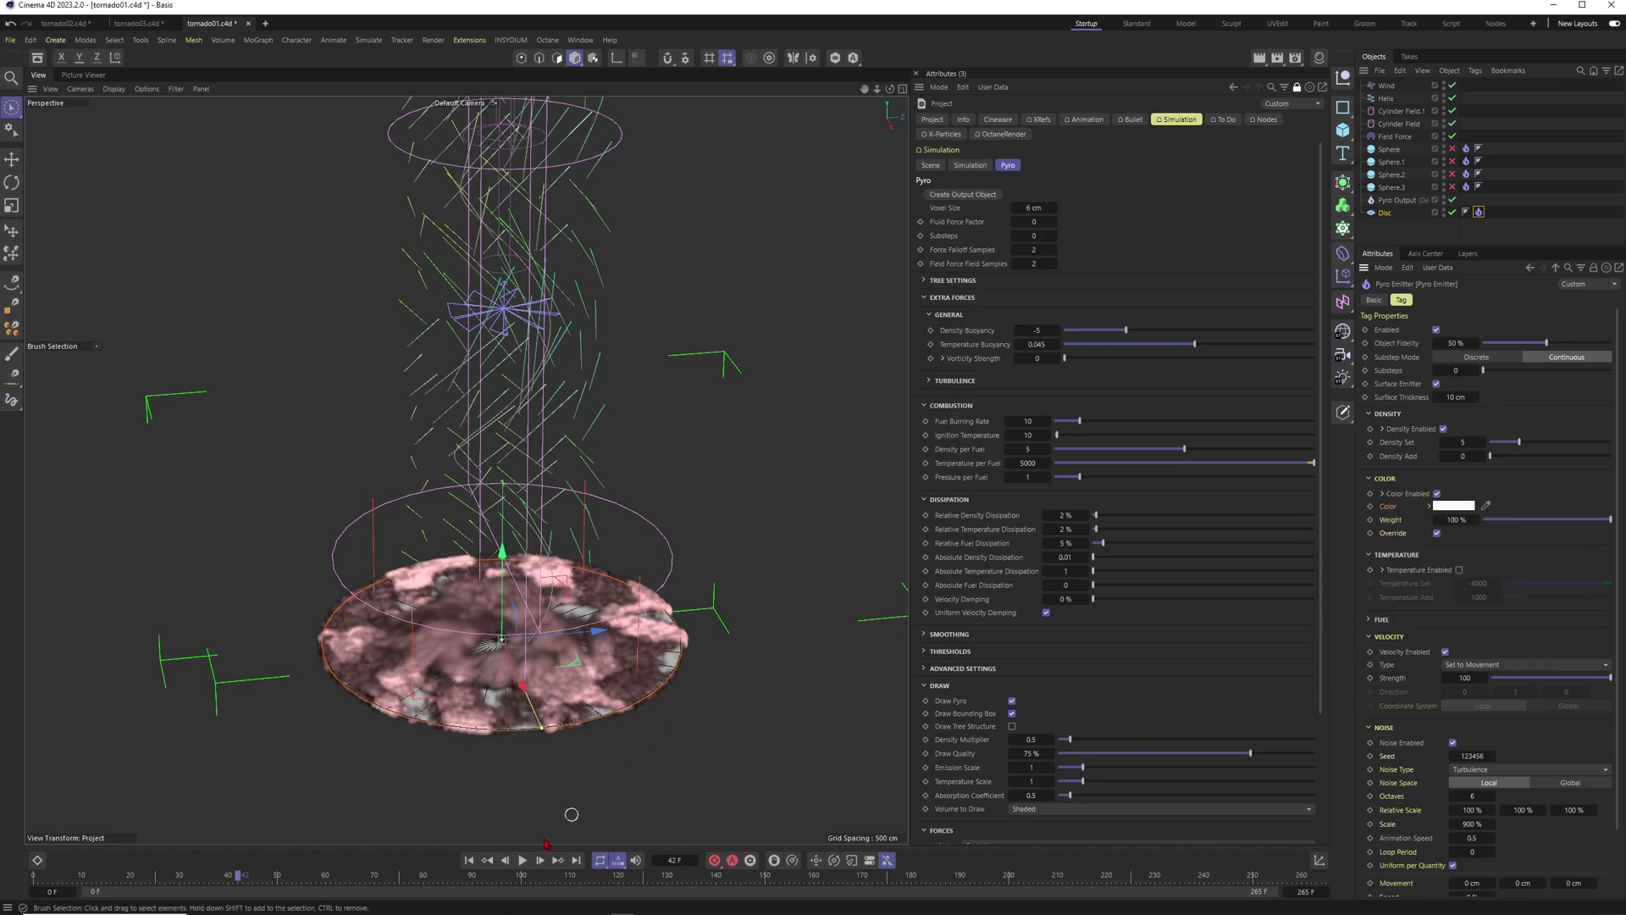
{"action": "left_click", "coordinate": [468, 860]}
{"action": "left_click", "coordinate": [522, 859]}
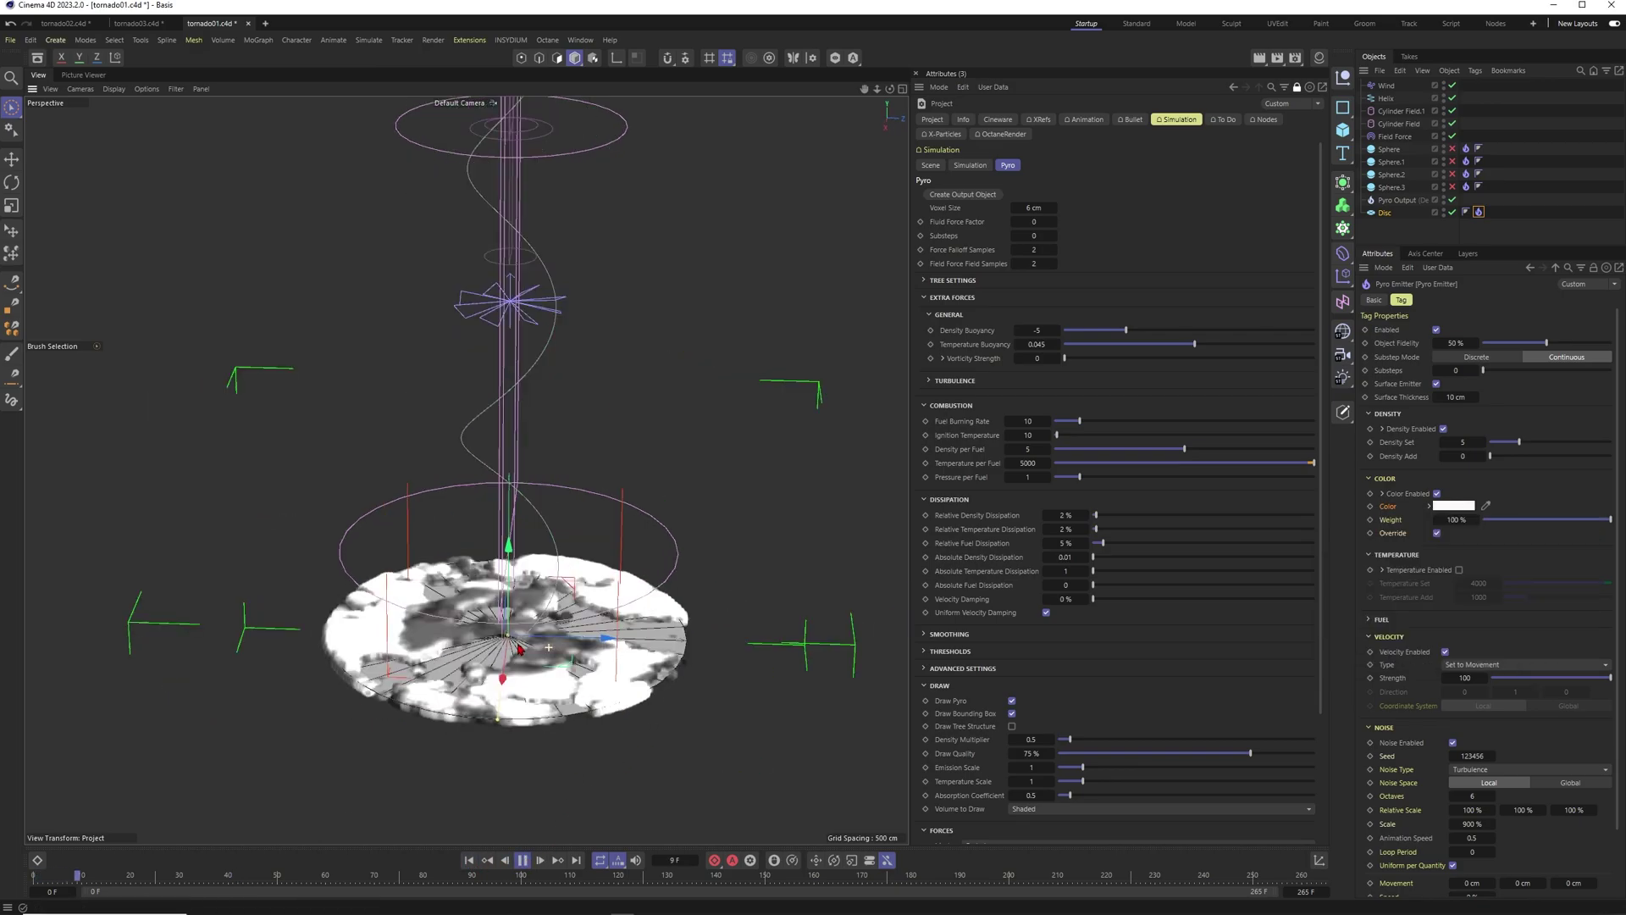
{"action": "key", "text": "F7"}
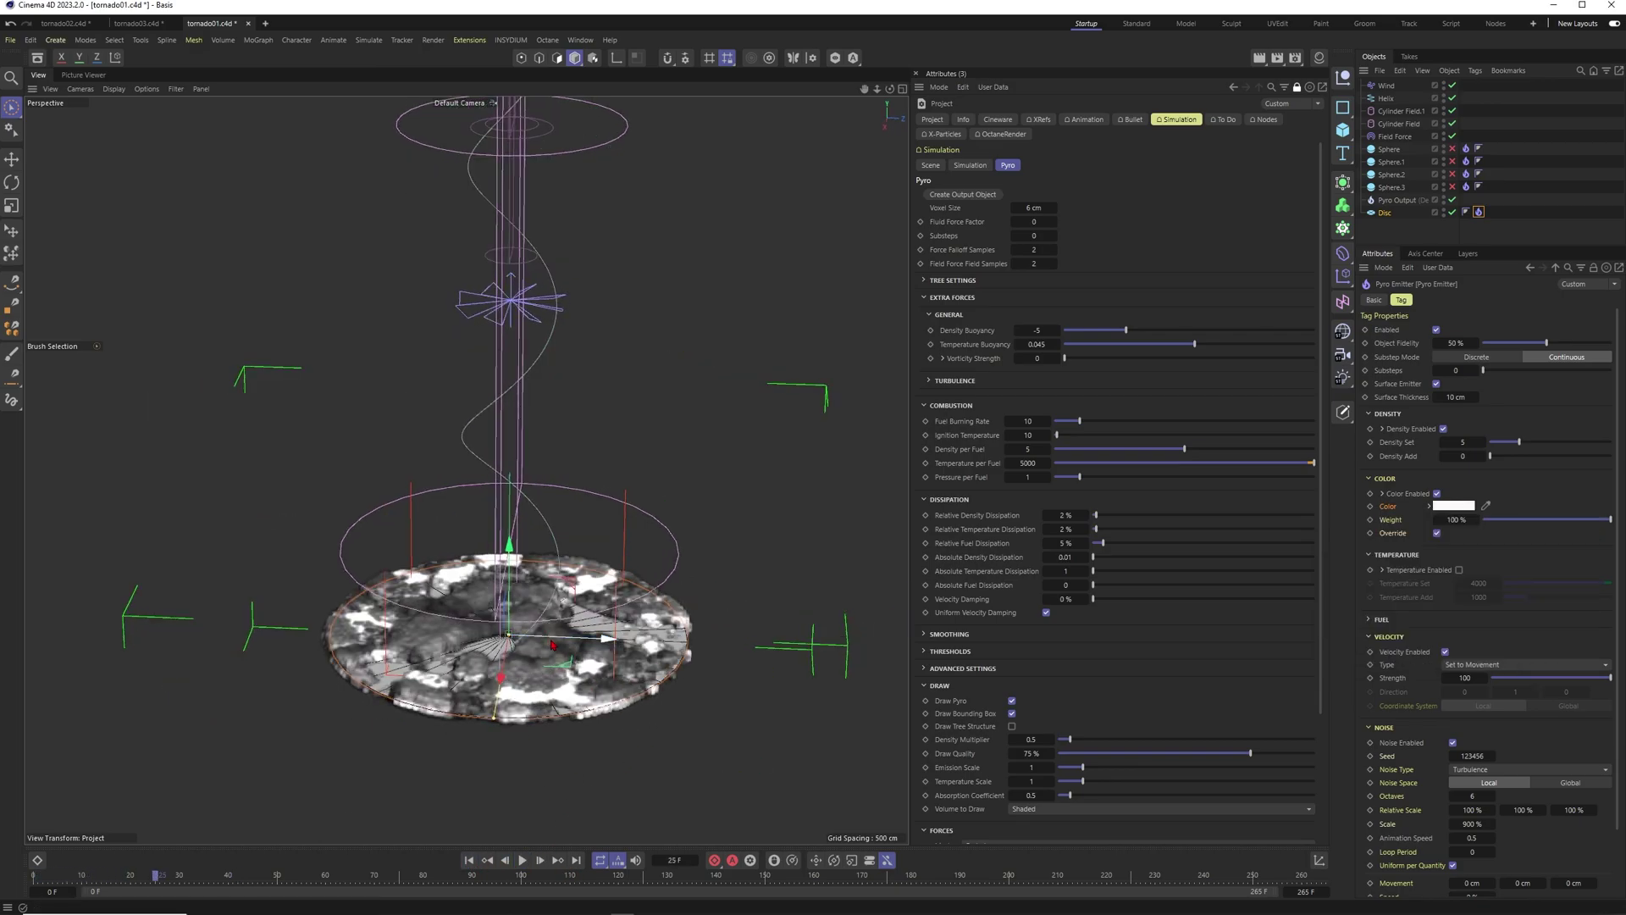
Step: Enable the four Sphere emitters around the disc and rewind the timeline to the first frame
{"action": "left_click_drag", "start_coordinate": [1452, 149], "coordinate": [1452, 187]}
{"action": "mouse_move", "coordinate": [497, 808]}
{"action": "left_mouse_down", "text": "alt"}
{"action": "mouse_move", "coordinate": [536, 842]}
{"action": "mouse_move", "coordinate": [485, 842]}
{"action": "left_mouse_up", "text": "alt"}
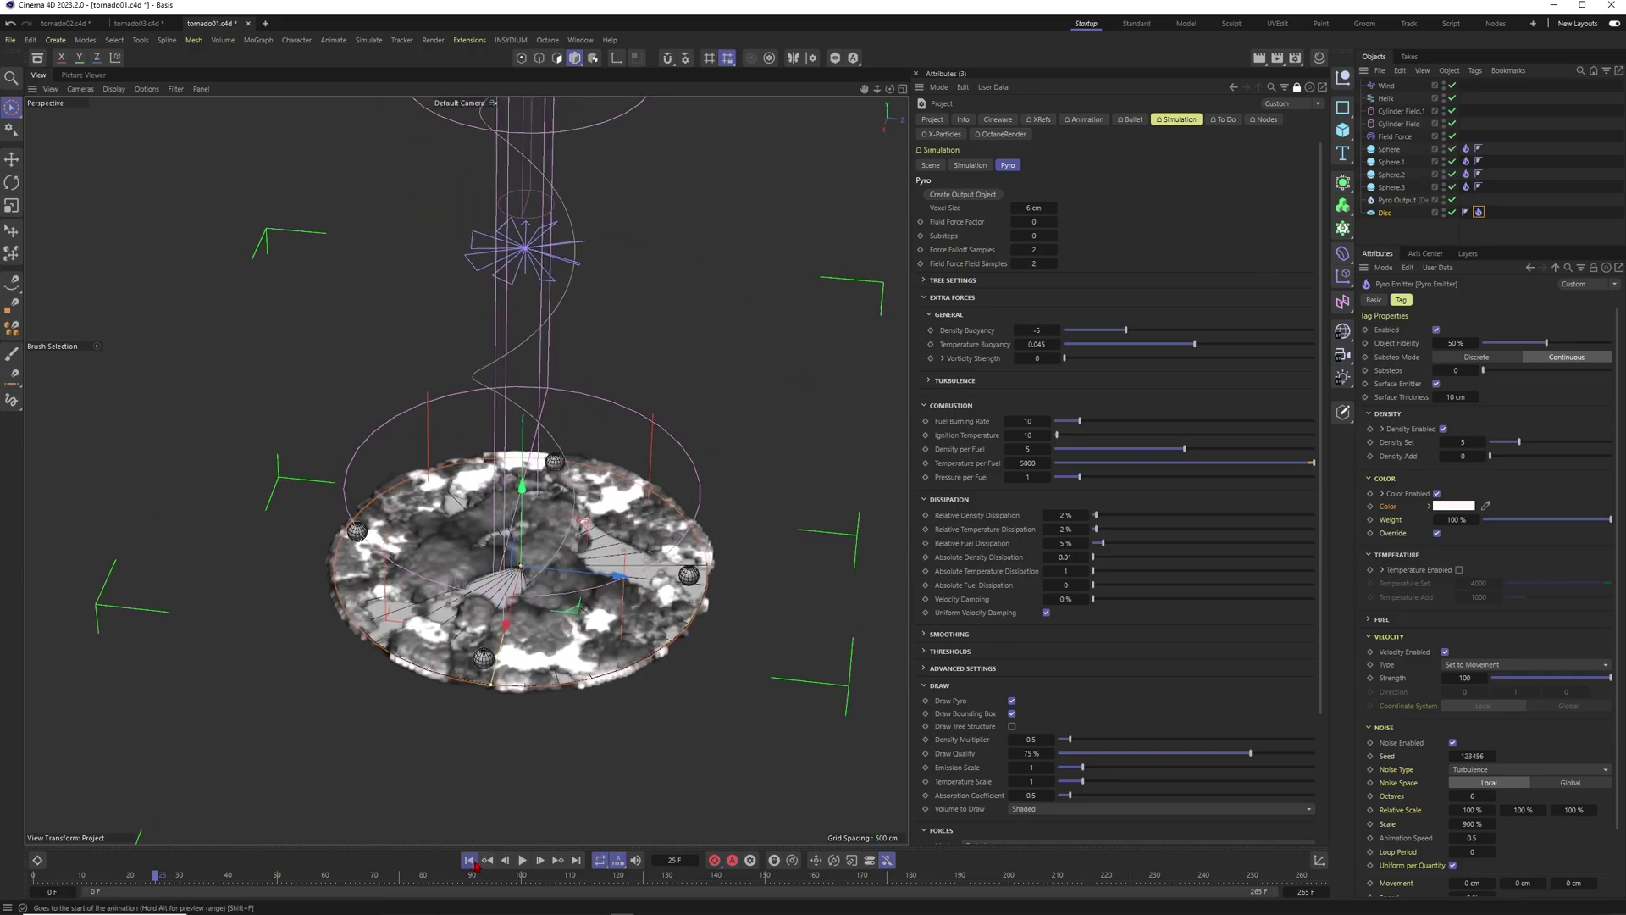
{"action": "left_click", "coordinate": [469, 859]}
Step: Examine the velocity strength and direction in the Pyro Emitter tags of the four spheres
{"action": "left_click", "coordinate": [1389, 151]}
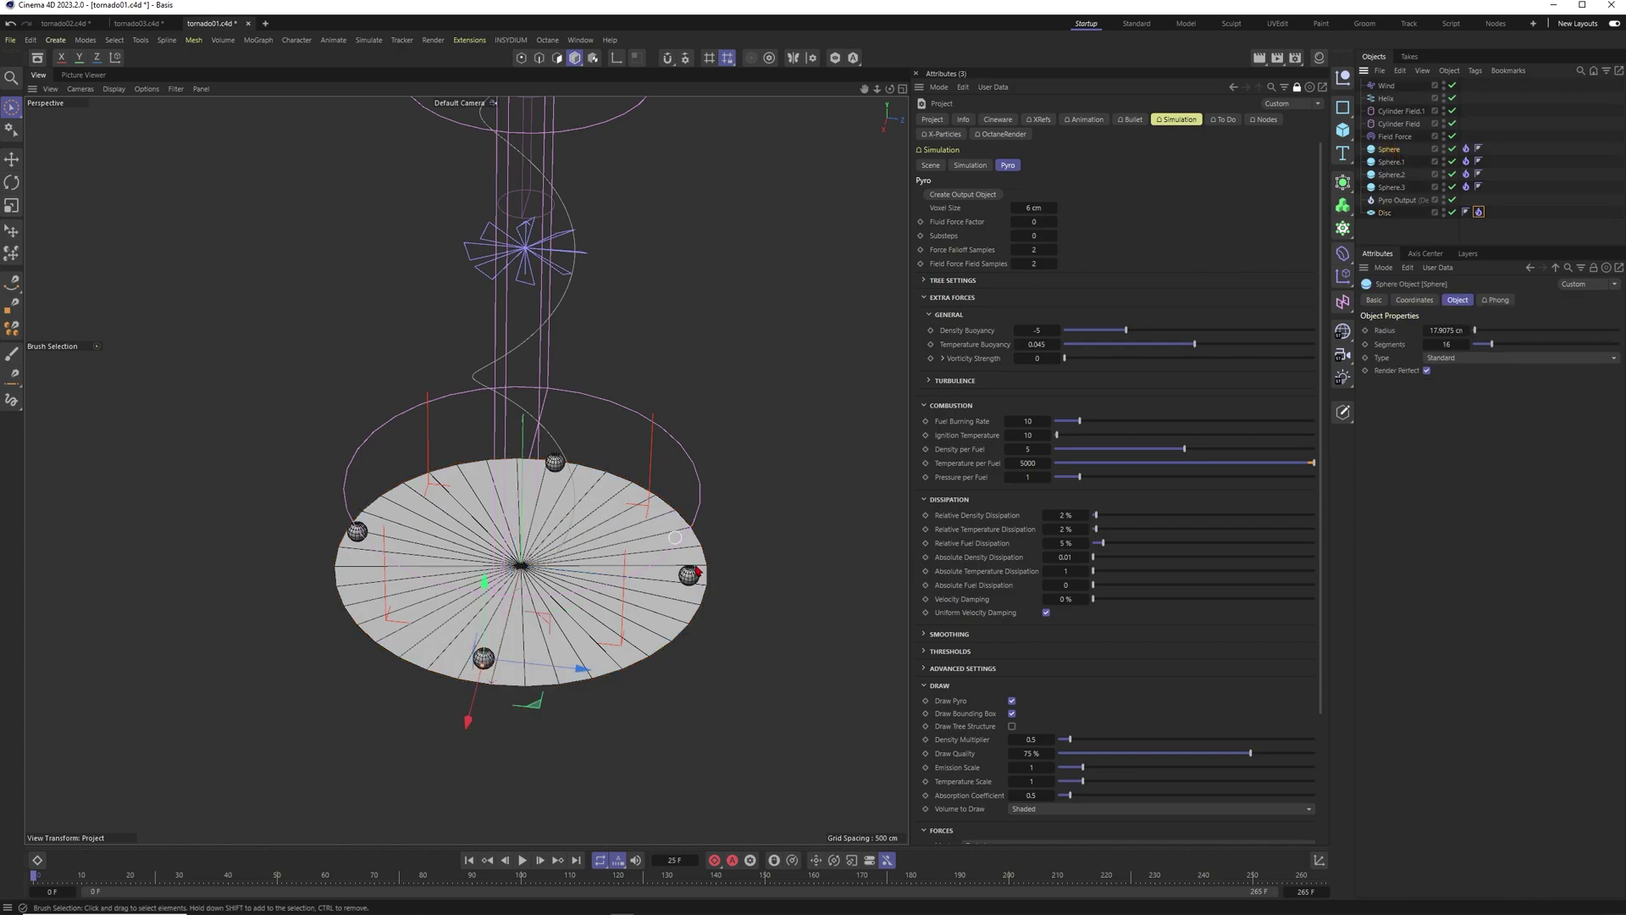
{"action": "left_click", "coordinate": [1466, 148]}
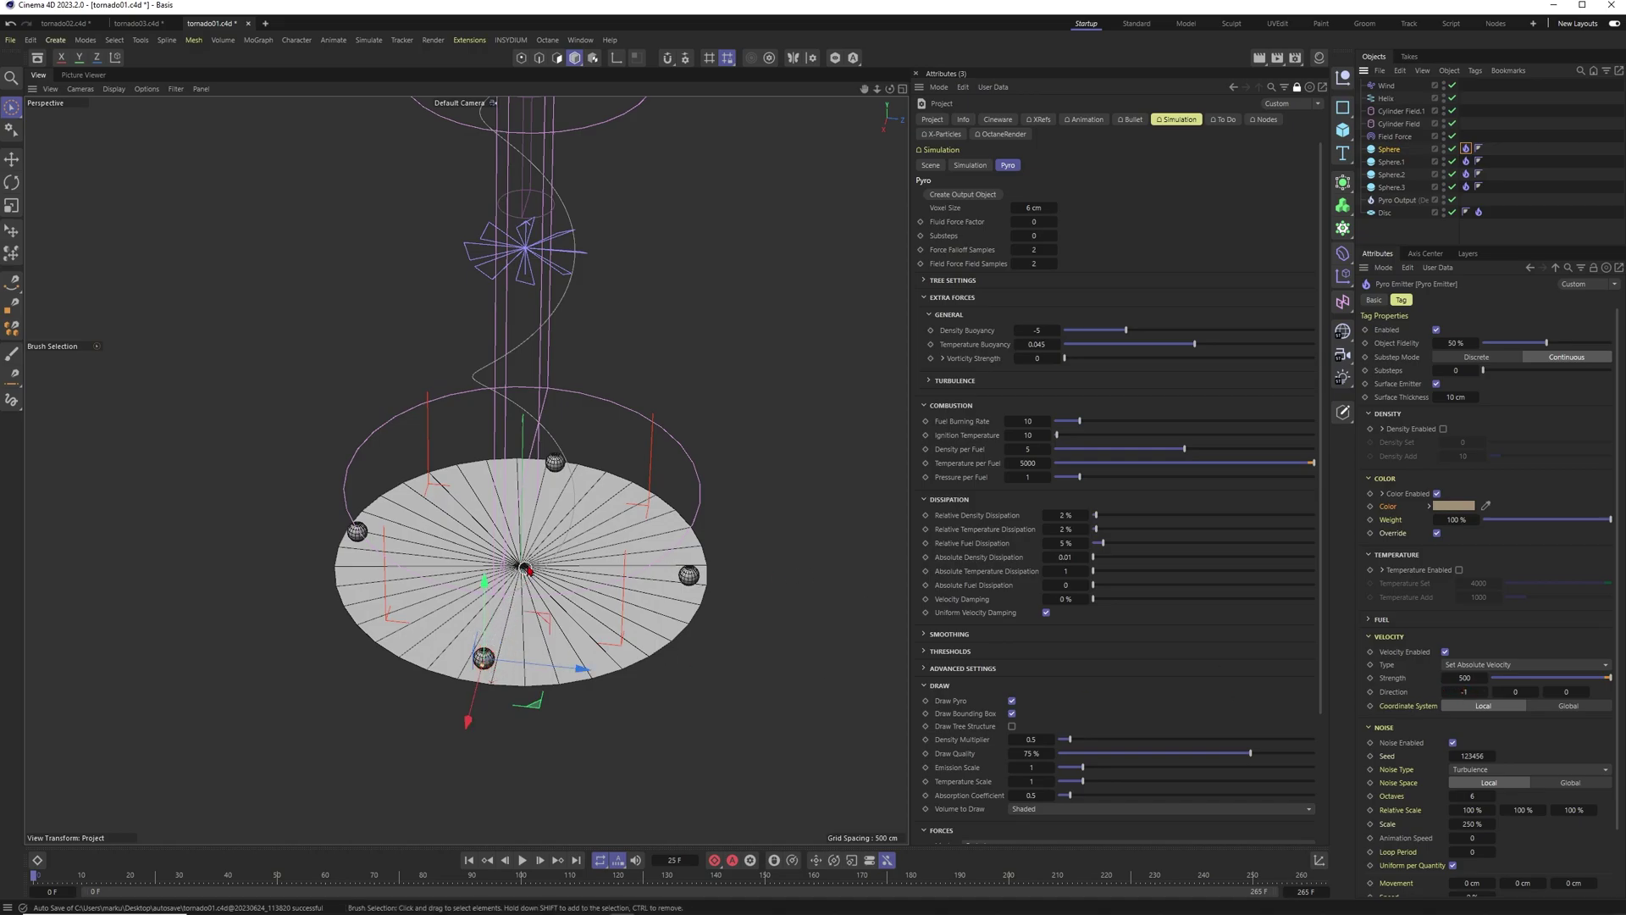
{"action": "left_click", "coordinate": [1466, 161]}
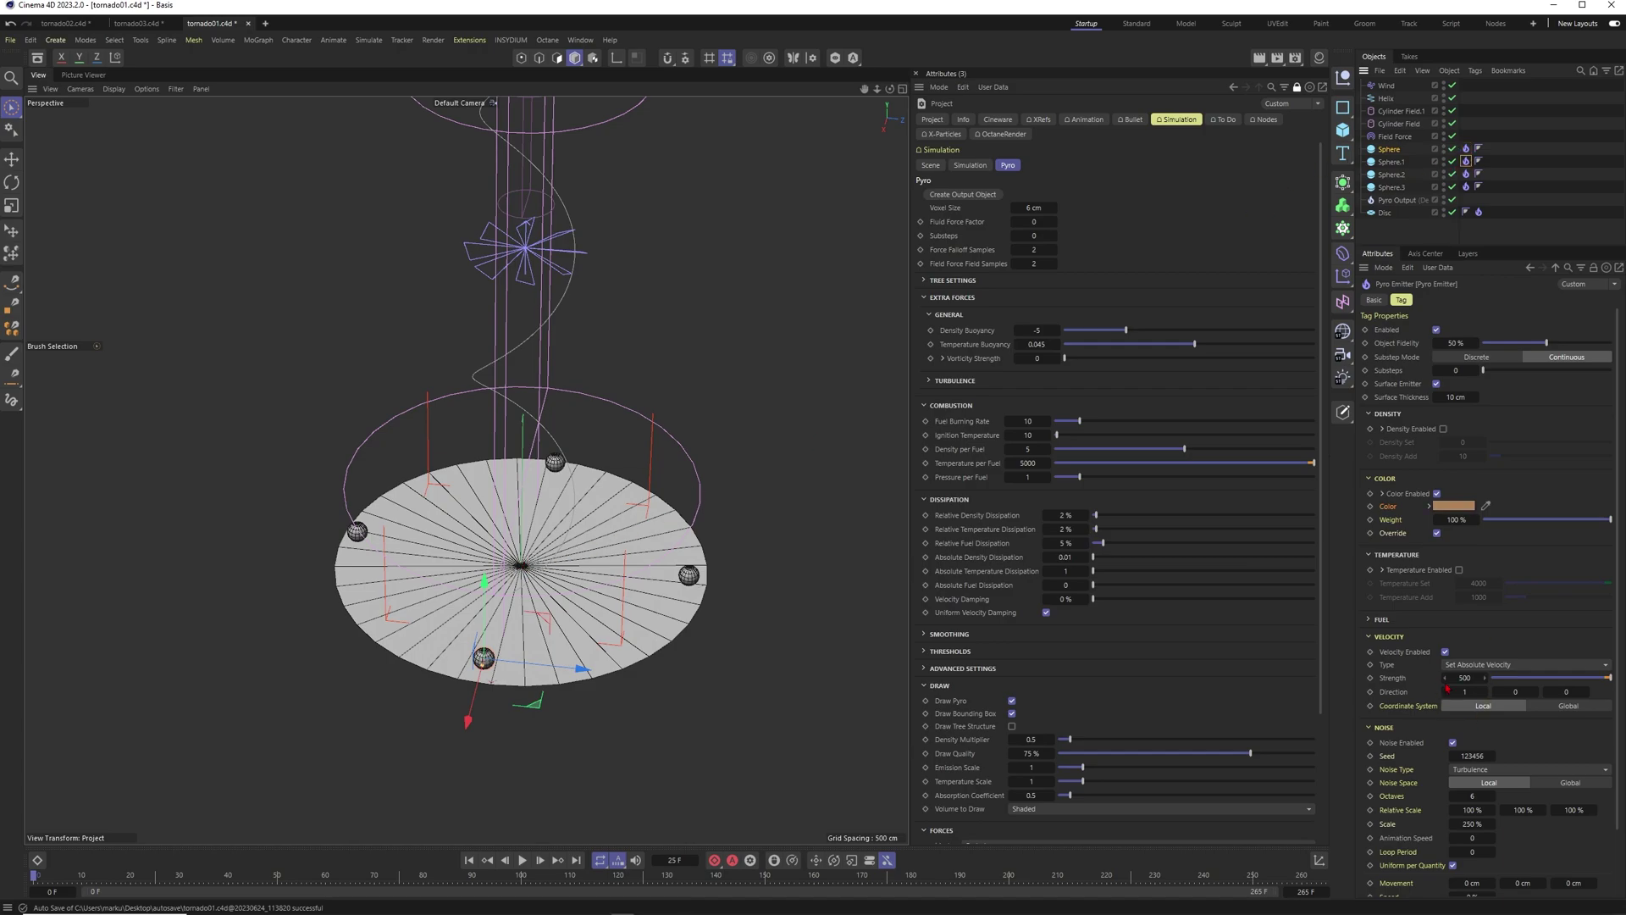
{"action": "left_click", "coordinate": [554, 462]}
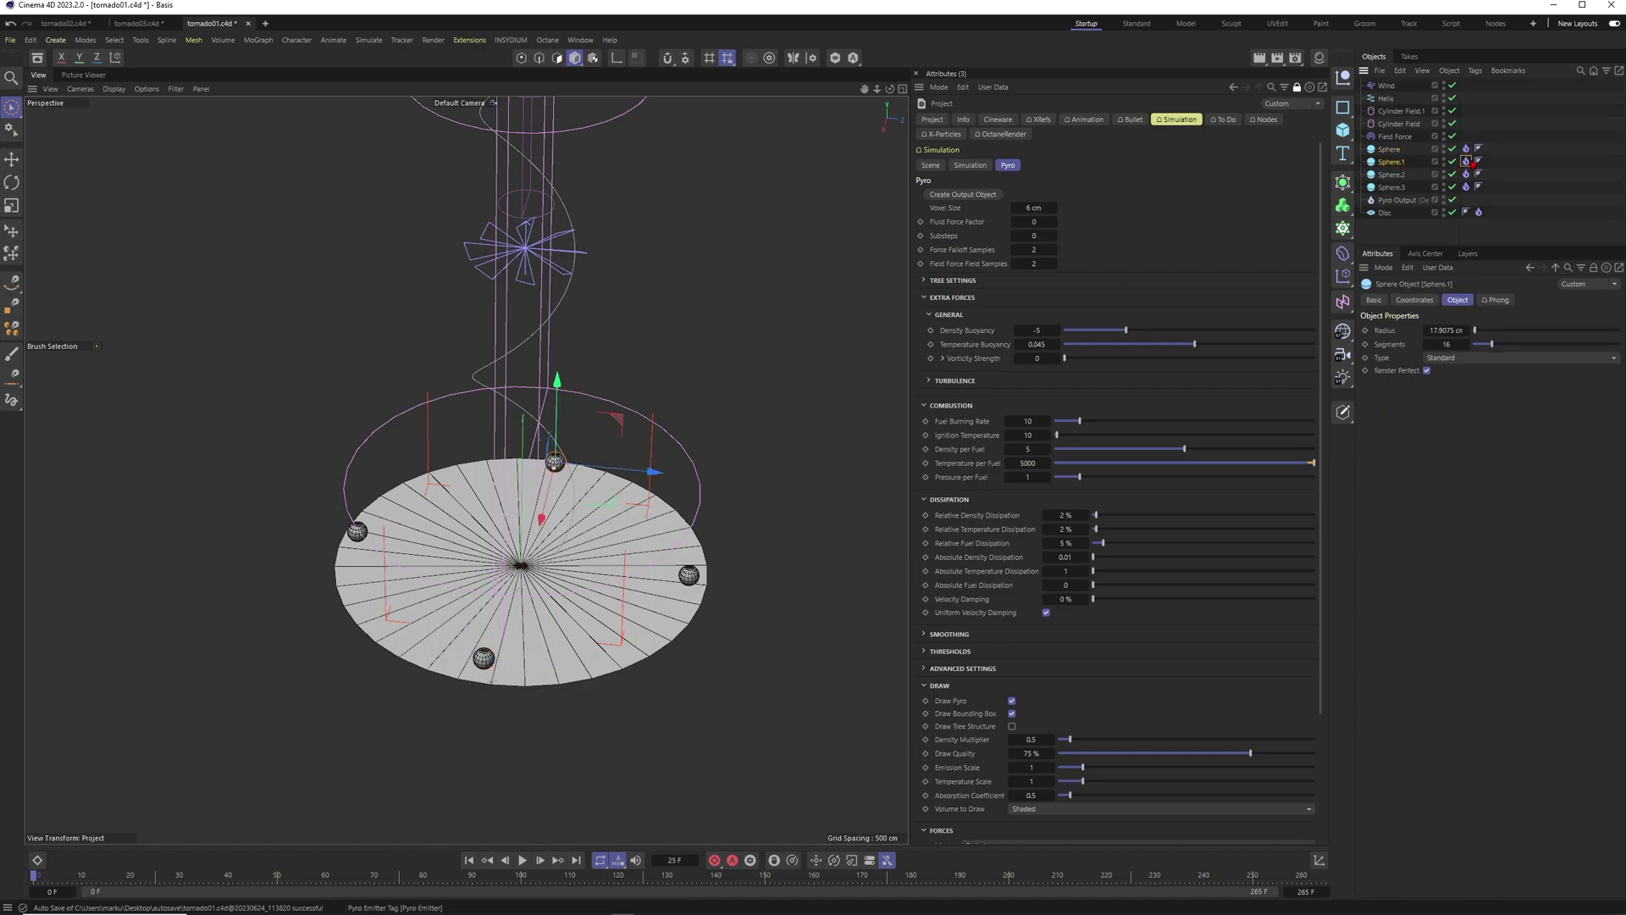
{"action": "left_click", "coordinate": [1466, 161]}
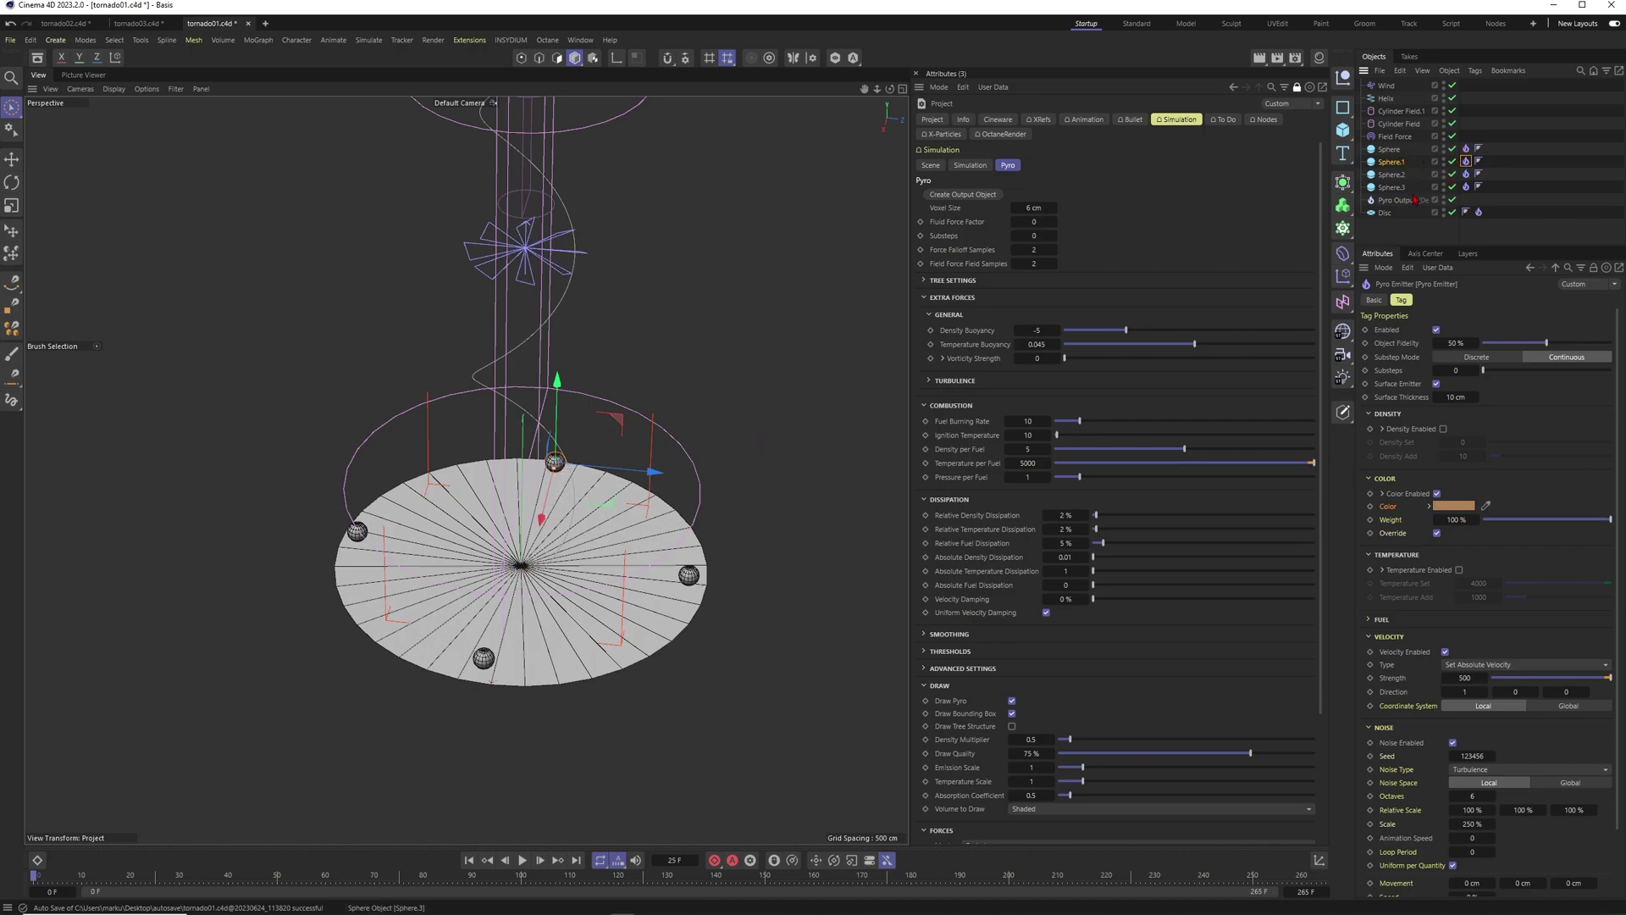
{"action": "left_click", "coordinate": [1466, 186]}
{"action": "left_click", "coordinate": [1467, 174]}
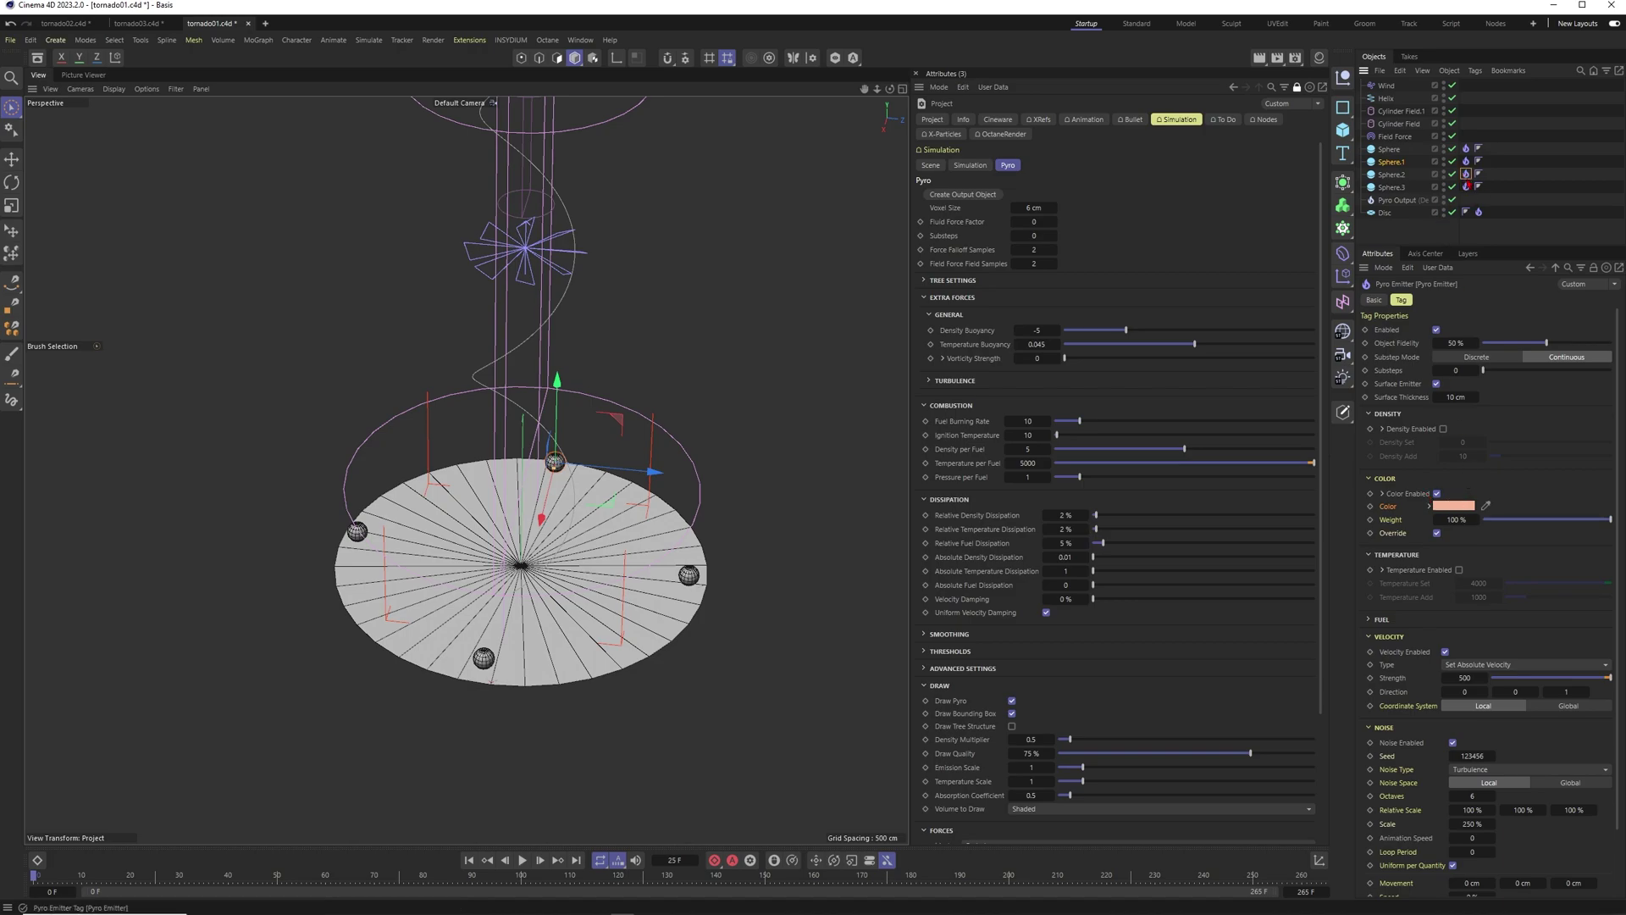
Step: Set the Pyro Emitter color to yellow for Sphere.2 and to cyan-blue for Sphere.3
{"action": "left_click", "coordinate": [1453, 505]}
{"action": "left_click", "coordinate": [1466, 186]}
{"action": "left_click", "coordinate": [1453, 505]}
{"action": "left_click", "coordinate": [1533, 624]}
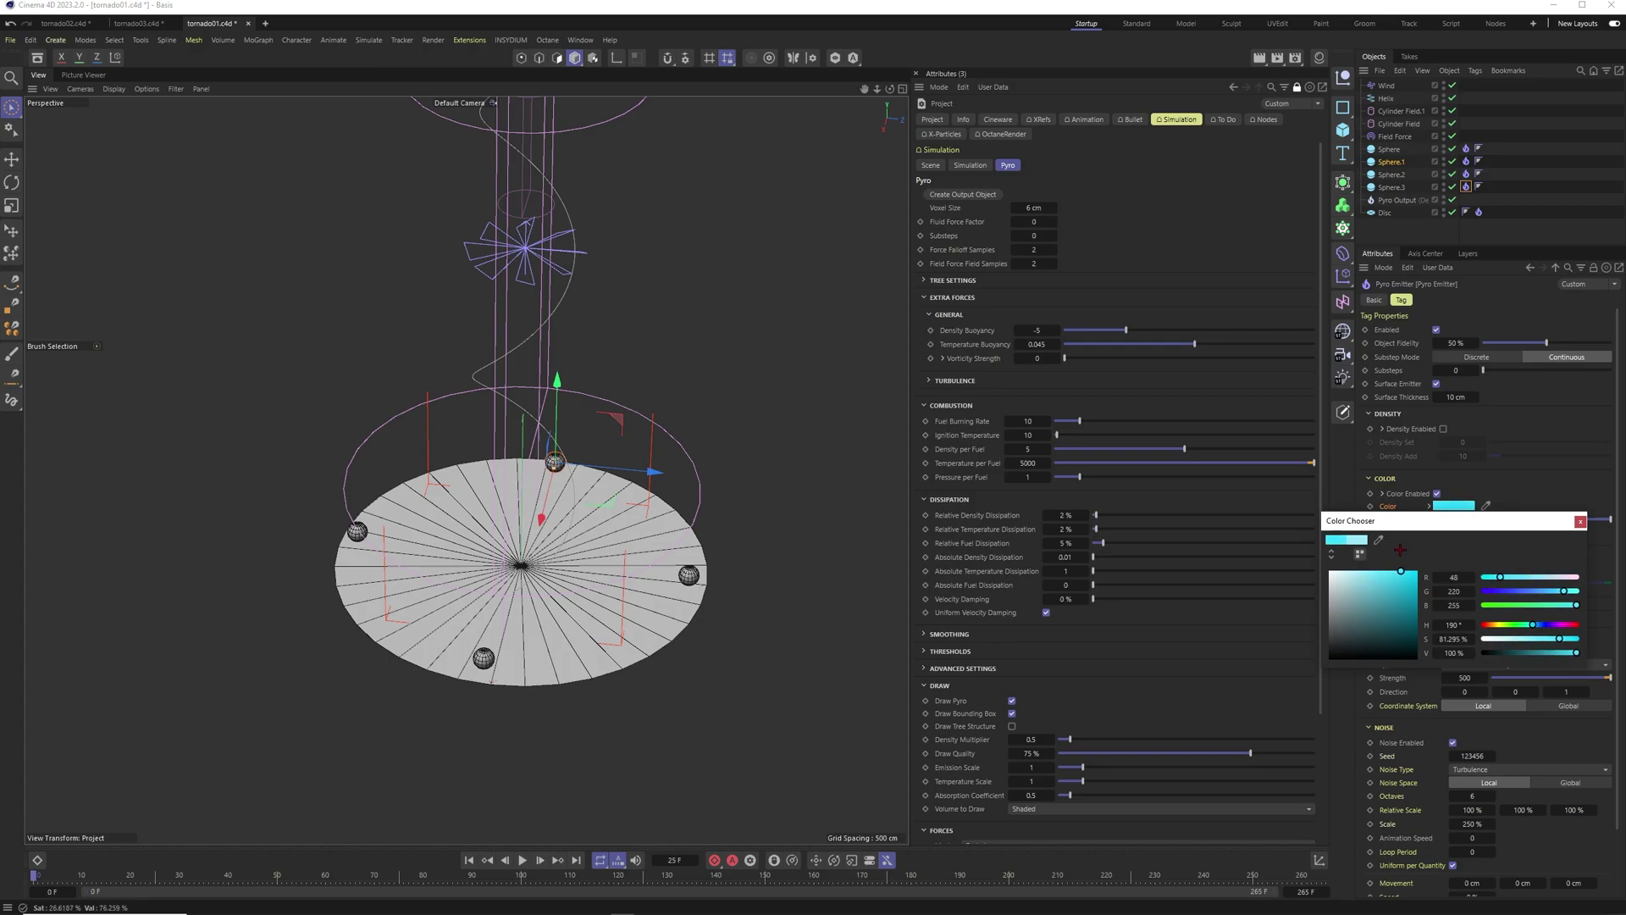
Step: Set the color of Sphere.1's Pyro Emitter tag to a saturated red
{"action": "left_click", "coordinate": [1466, 161]}
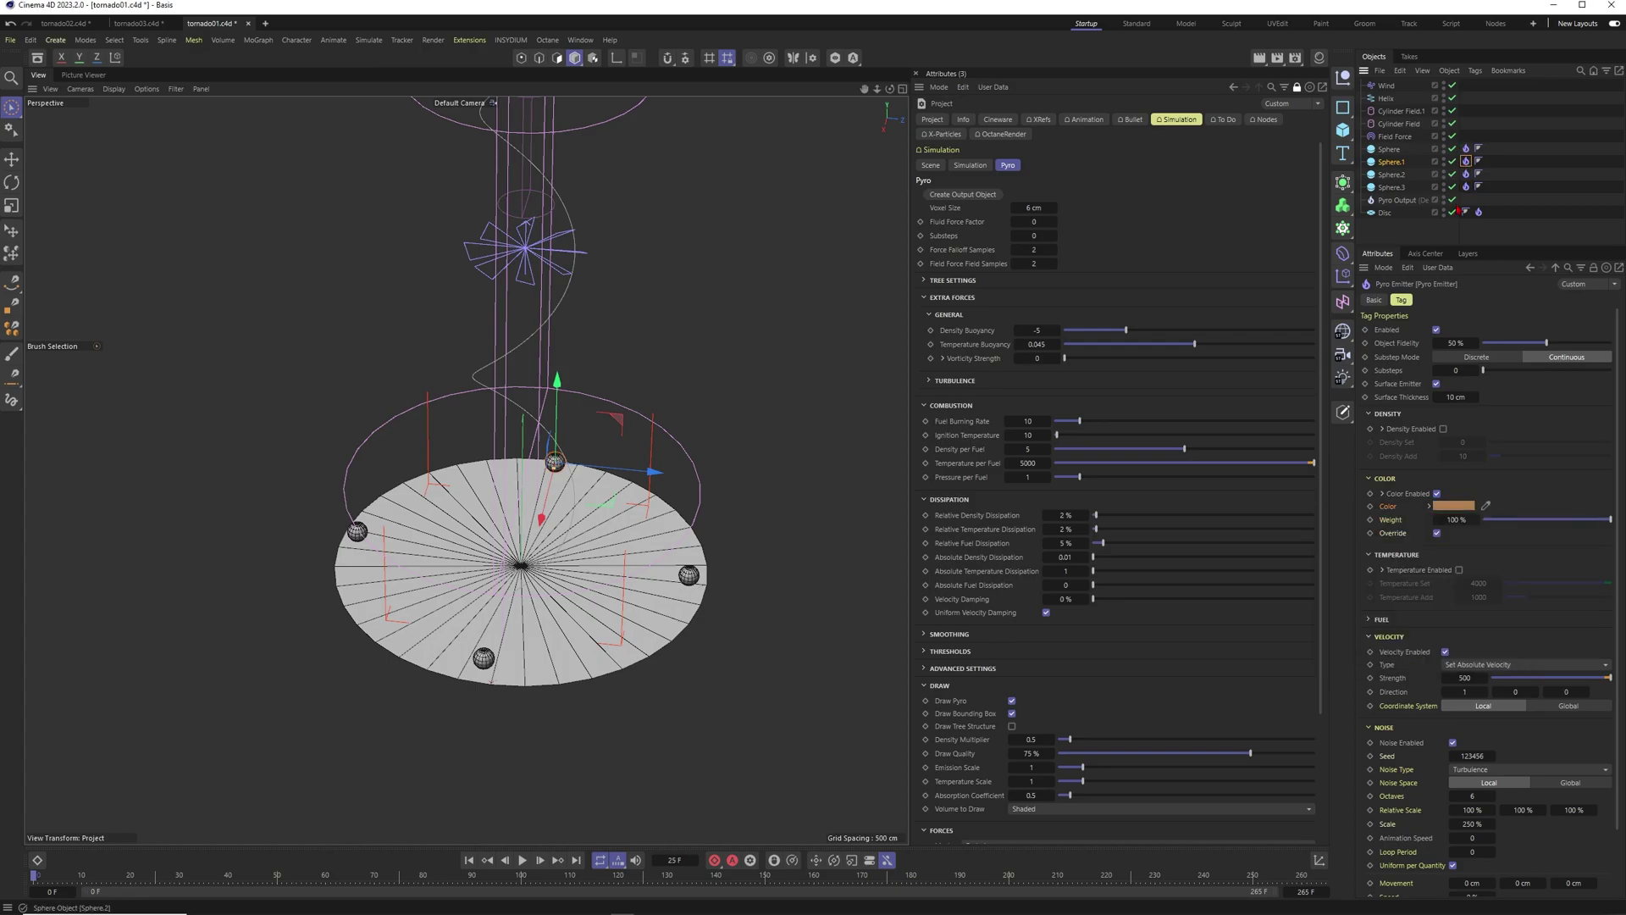
{"action": "left_click", "coordinate": [1454, 506]}
{"action": "left_click", "coordinate": [1572, 625]}
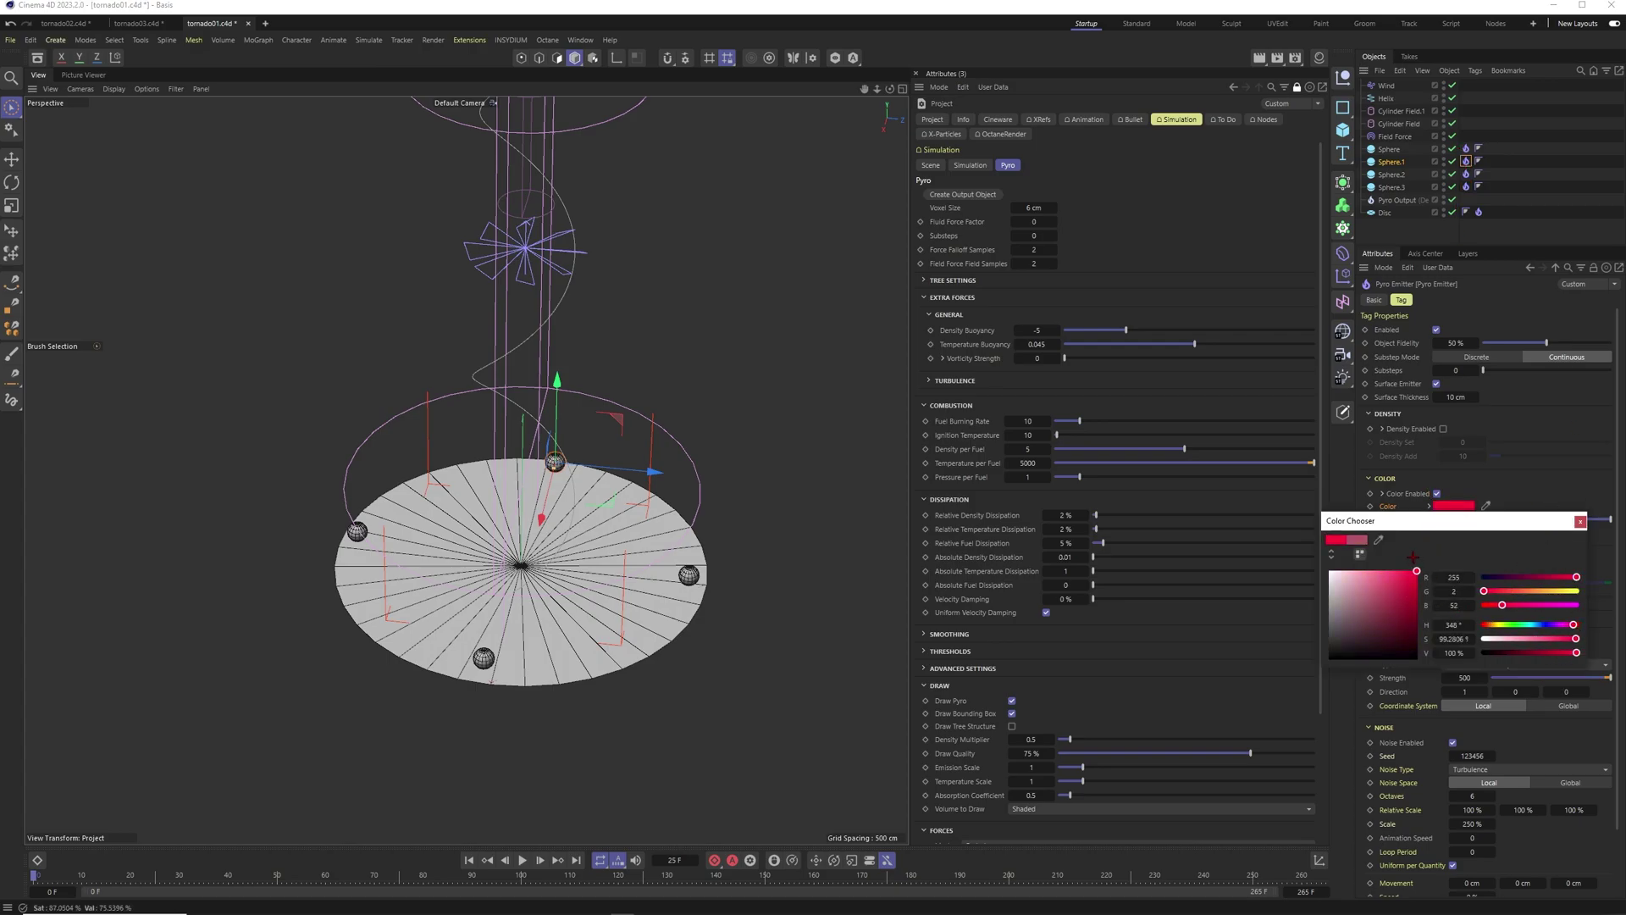
Step: Set the first Sphere's Pyro Emitter color to a bright green with a hue of about 151° and close the color chooser
{"action": "left_click", "coordinate": [1466, 149]}
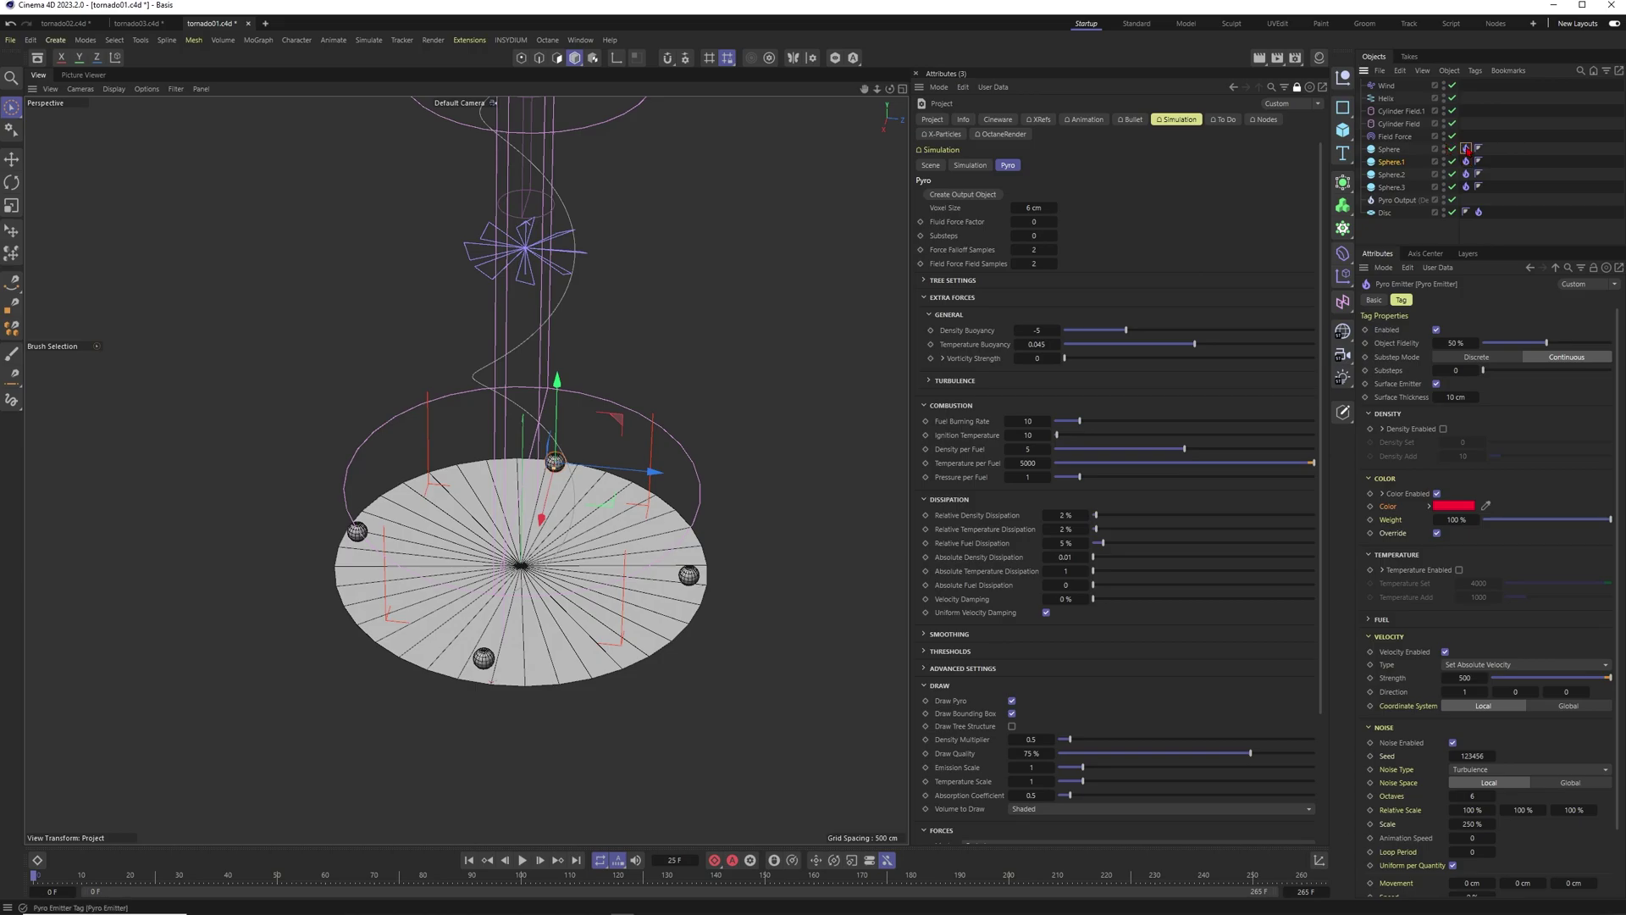
{"action": "left_click", "coordinate": [1452, 506]}
{"action": "left_click", "coordinate": [1522, 625]}
{"action": "left_click_drag", "start_coordinate": [1402, 588], "coordinate": [1415, 559]}
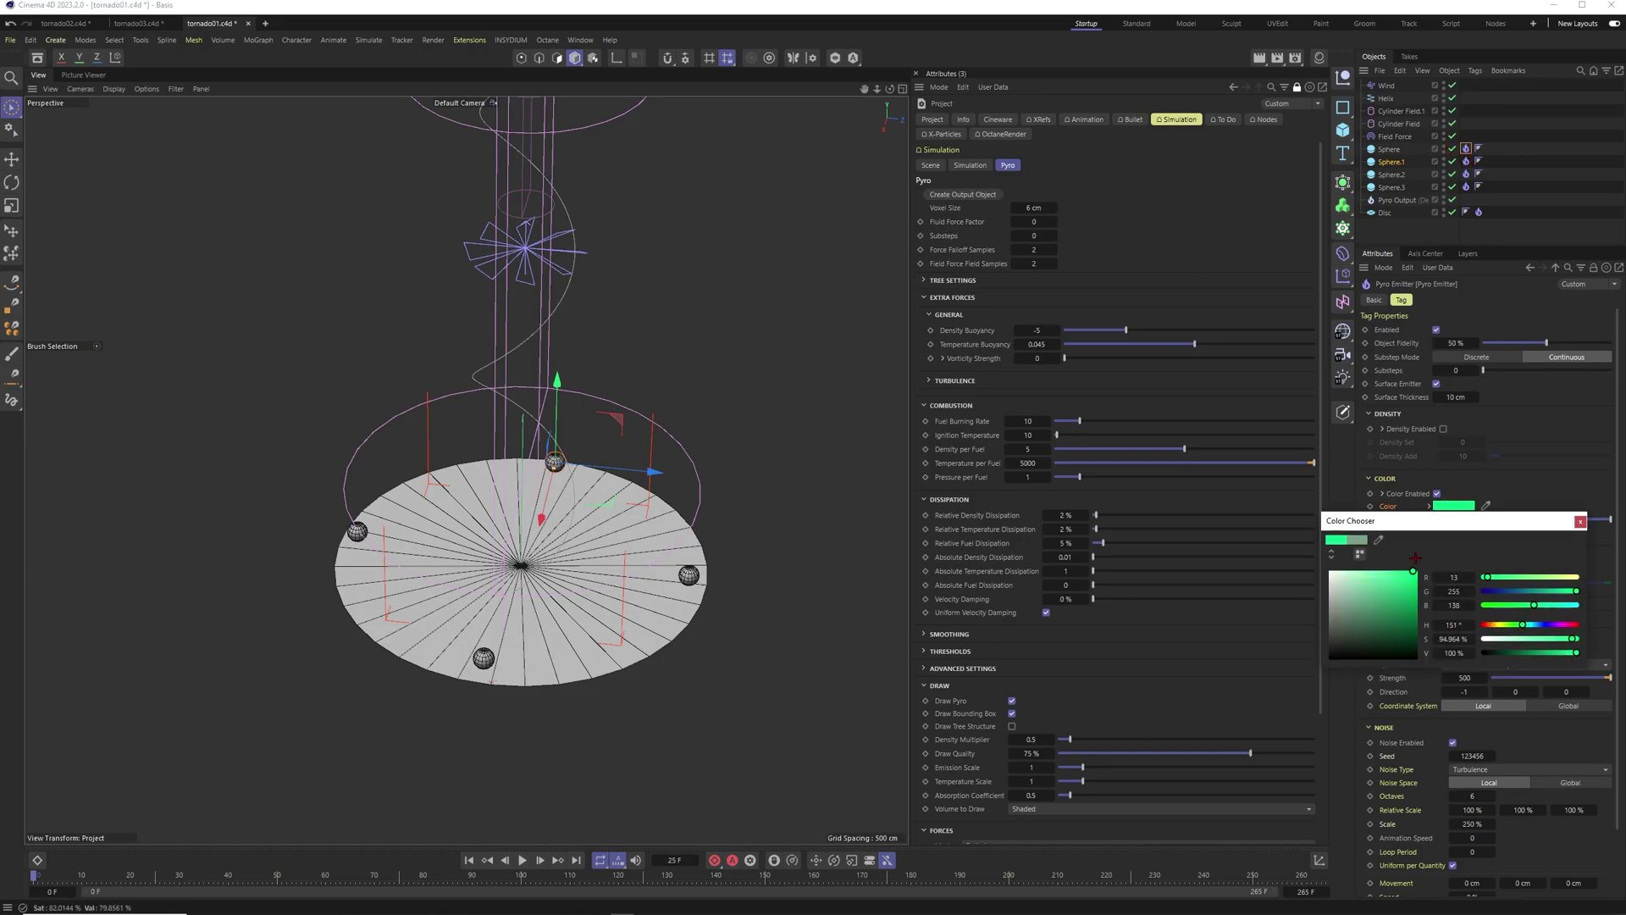
{"action": "left_click", "coordinate": [1580, 522]}
Step: Run the simulation to about frame 41 with the colored emitters, then inspect all four spheres' Pyro Emitter tags together
{"action": "left_click", "coordinate": [763, 737]}
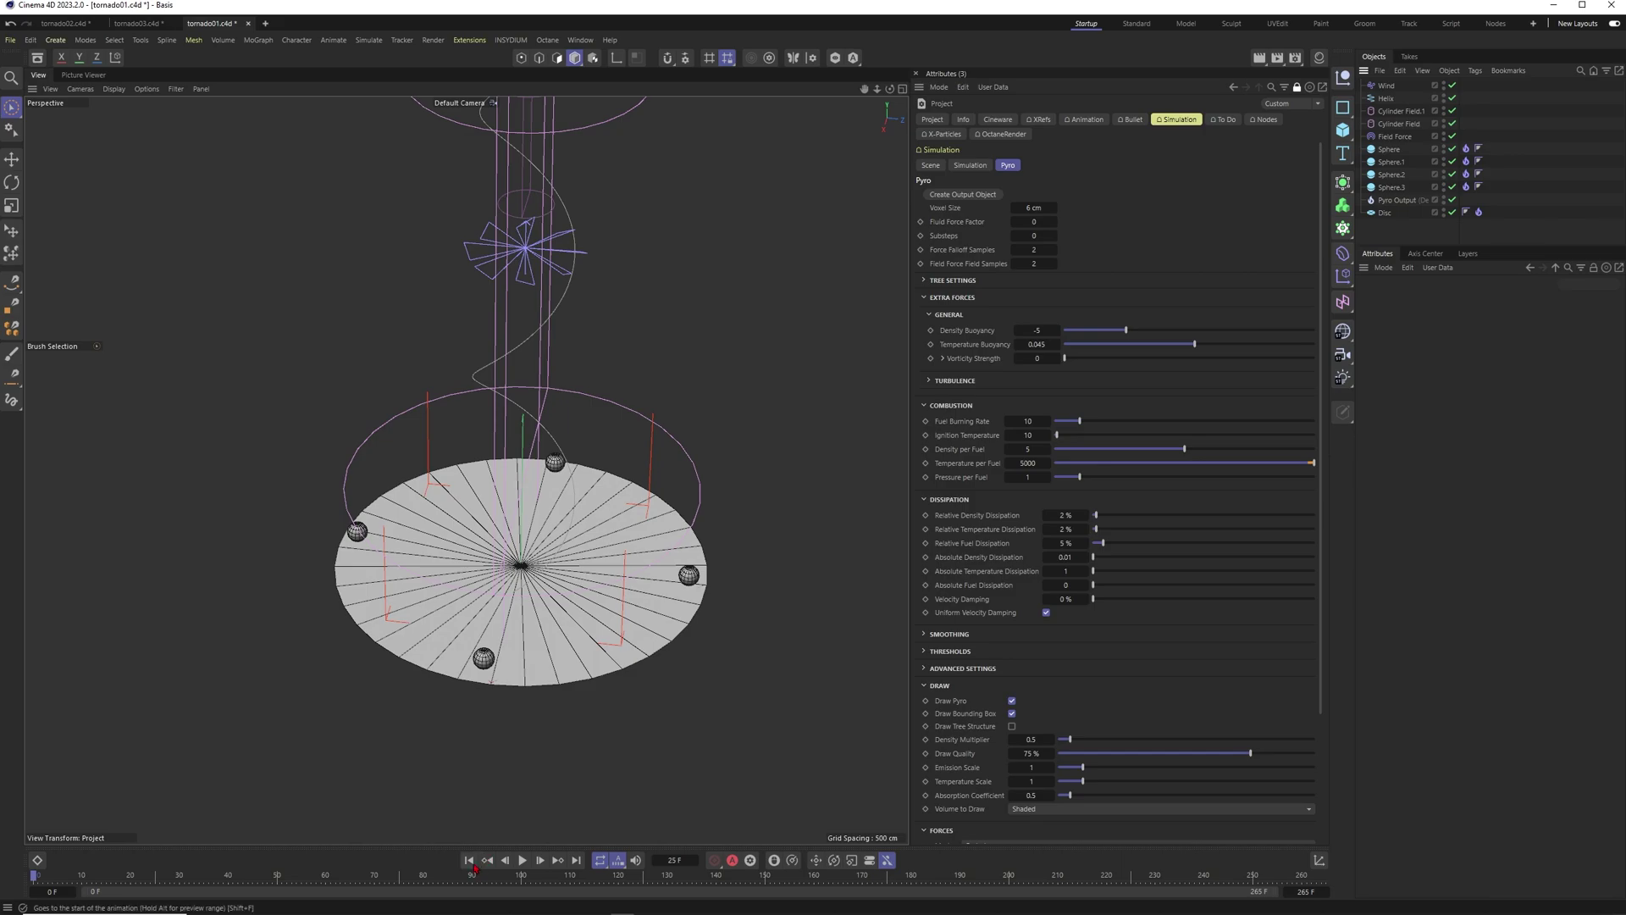
{"action": "left_click", "coordinate": [523, 861]}
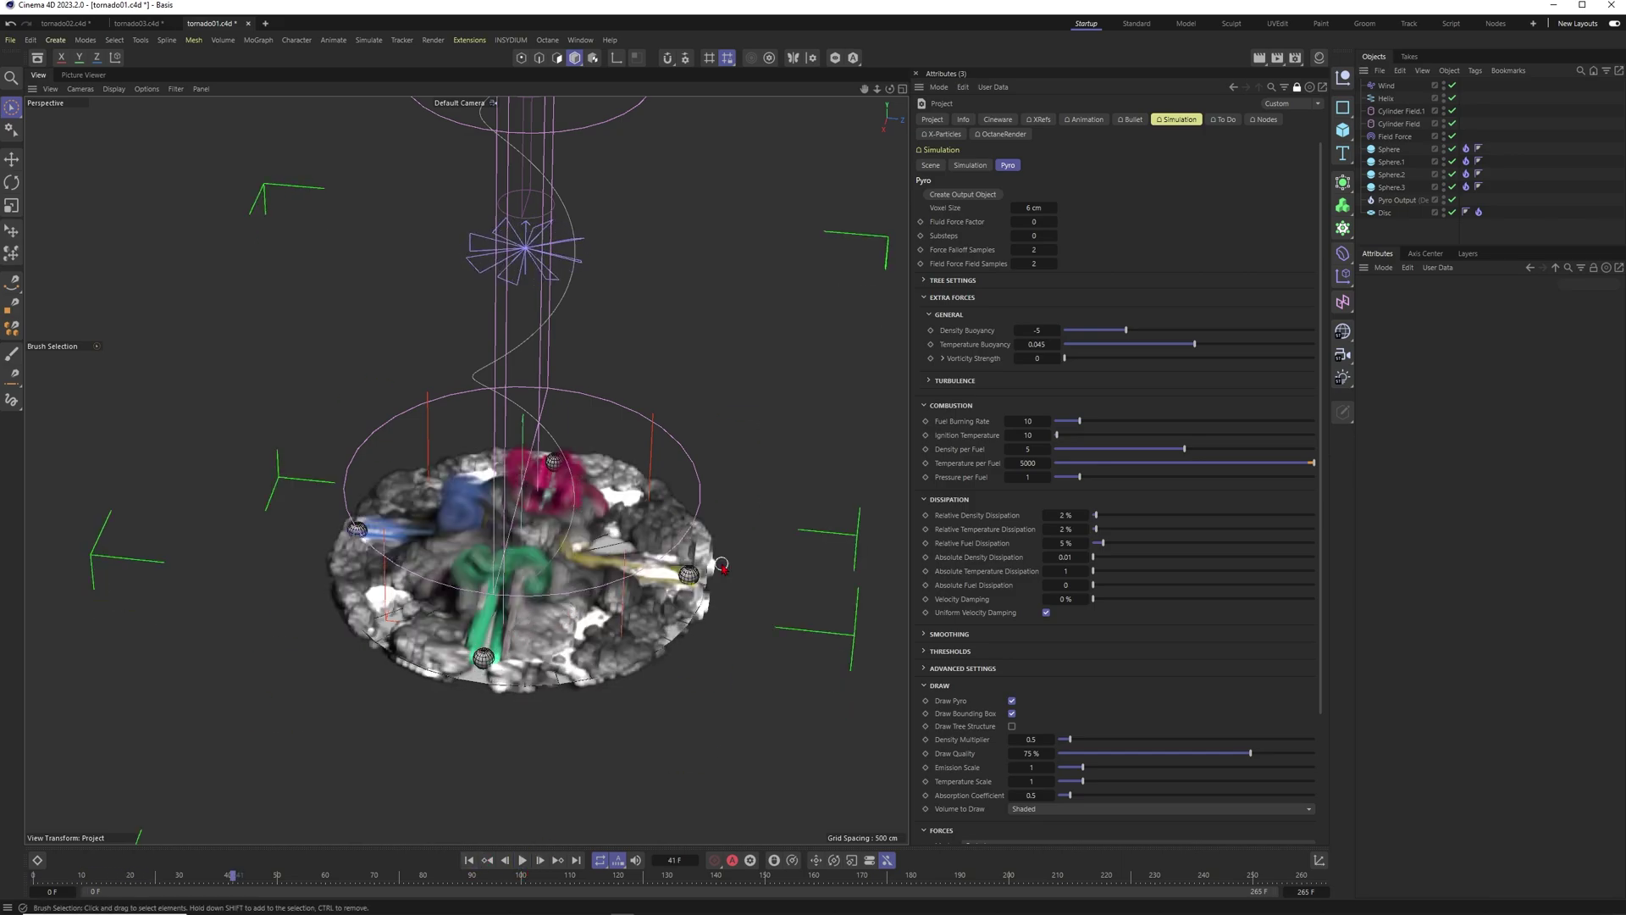
{"action": "left_click", "coordinate": [1466, 186]}
{"action": "left_click", "coordinate": [1466, 148], "text": "shift"}
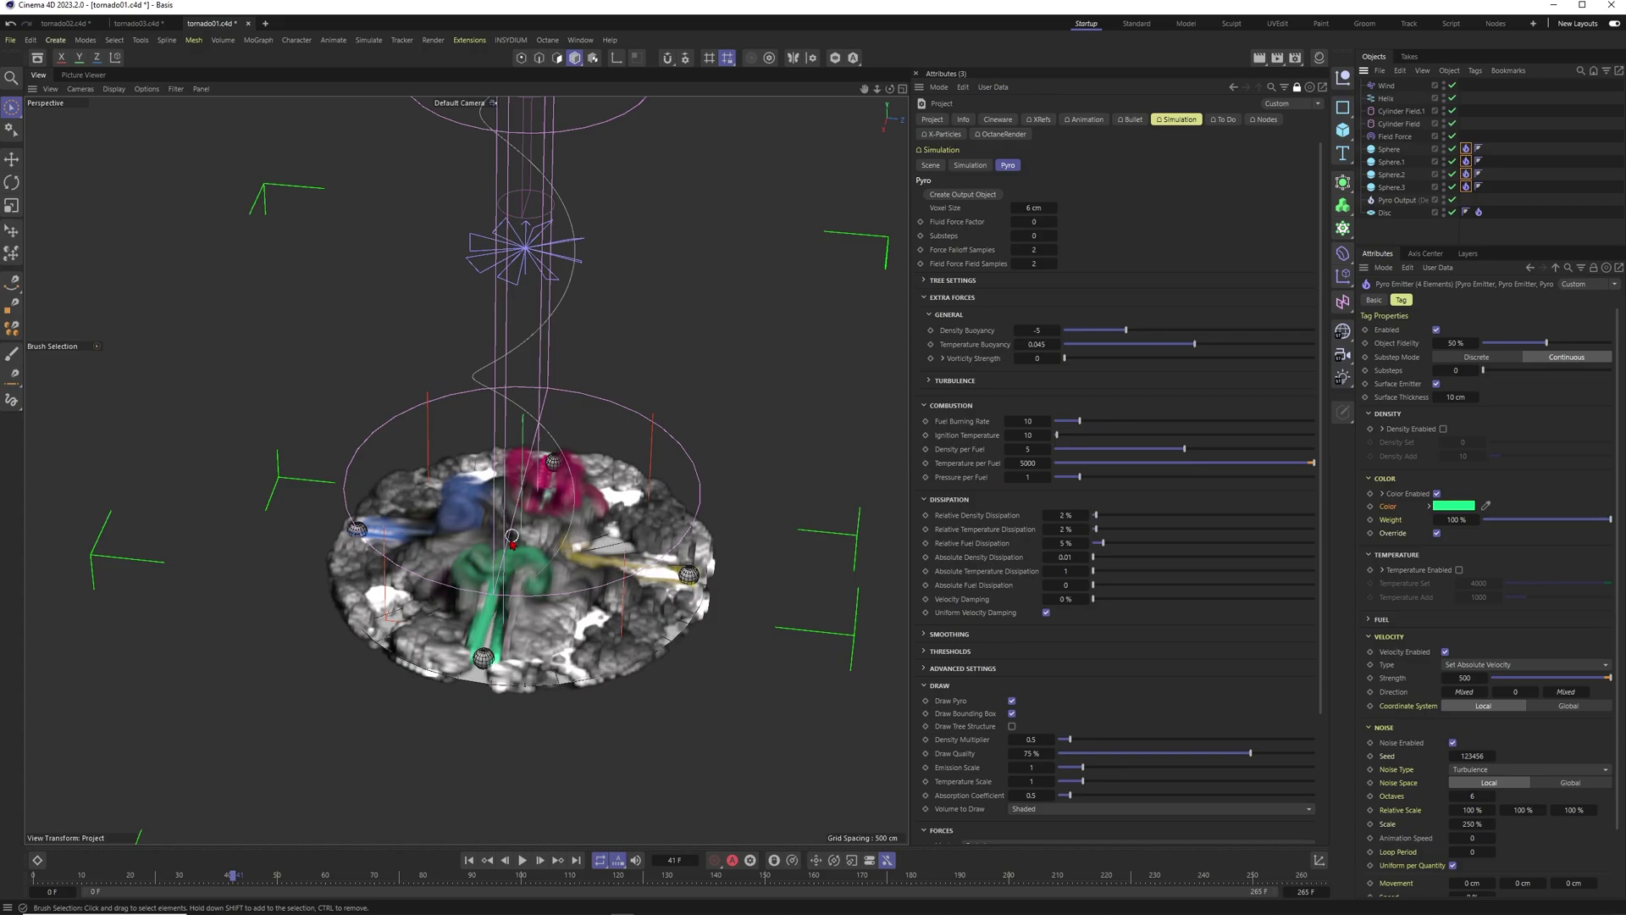
{"action": "left_click", "coordinate": [597, 554]}
Step: Replay the simulation from the first frame to about frame 143 and view the smoke column from the side
{"action": "left_click_drag", "start_coordinate": [528, 635], "coordinate": [528, 690], "text": "alt"}
{"action": "left_click", "coordinate": [469, 860]}
{"action": "left_click", "coordinate": [523, 859]}
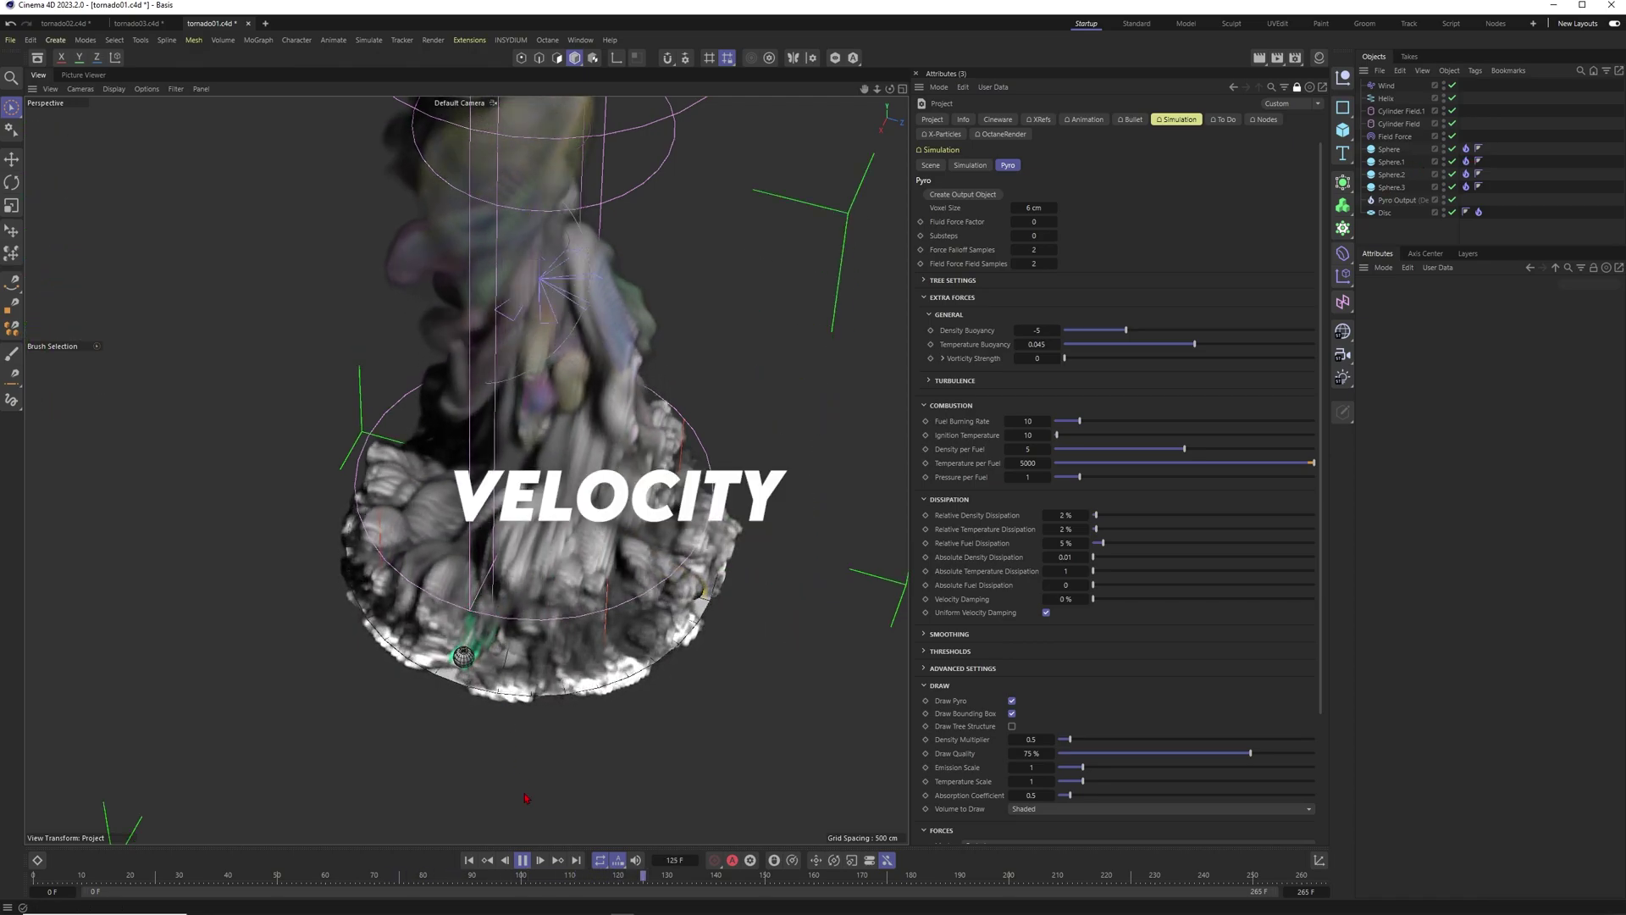
{"action": "left_click", "coordinate": [521, 861]}
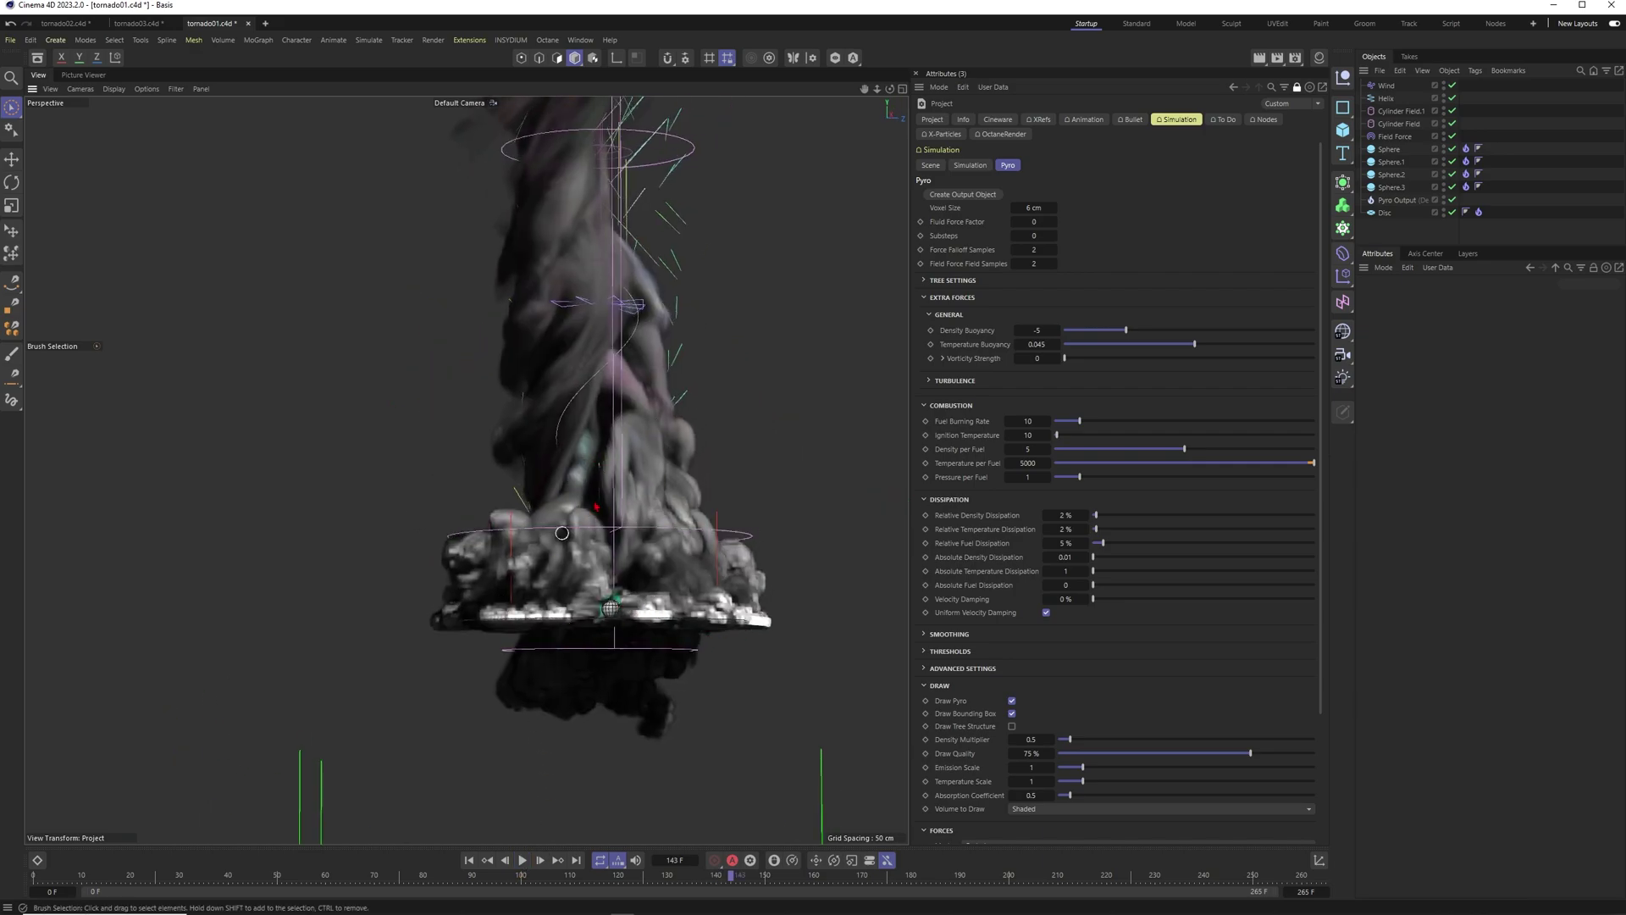
{"action": "left_click_drag", "start_coordinate": [643, 612], "coordinate": [661, 687], "text": "alt"}
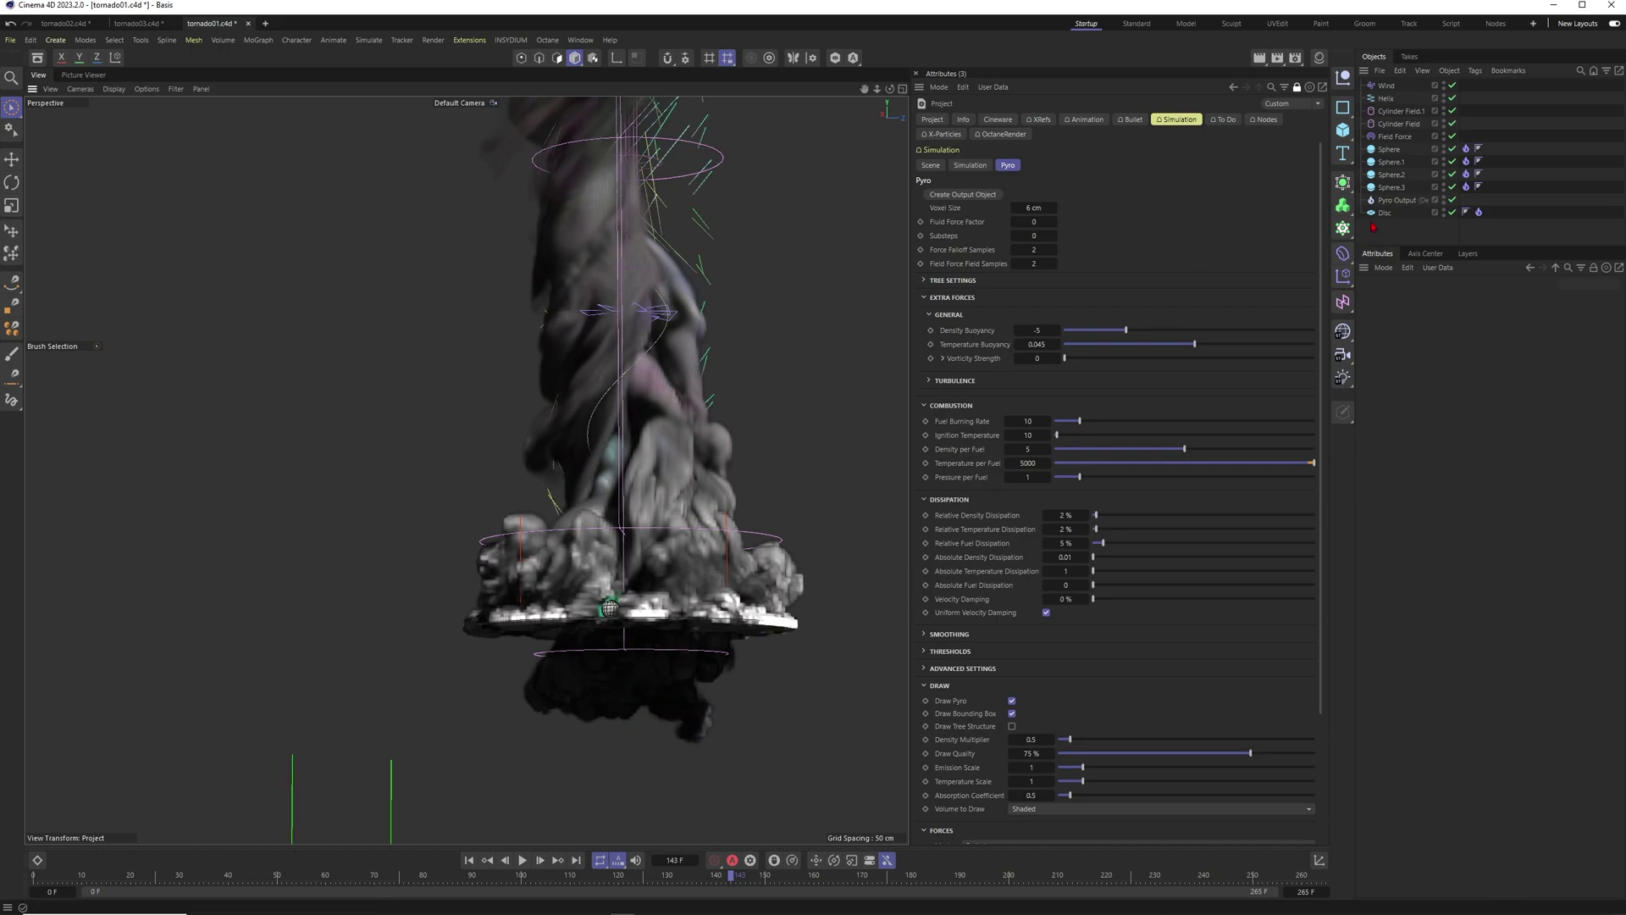
Step: Add a Plane of 1000 cm by 1000 cm as the ground under the disc and rewind the timeline
{"action": "left_click", "coordinate": [1342, 130]}
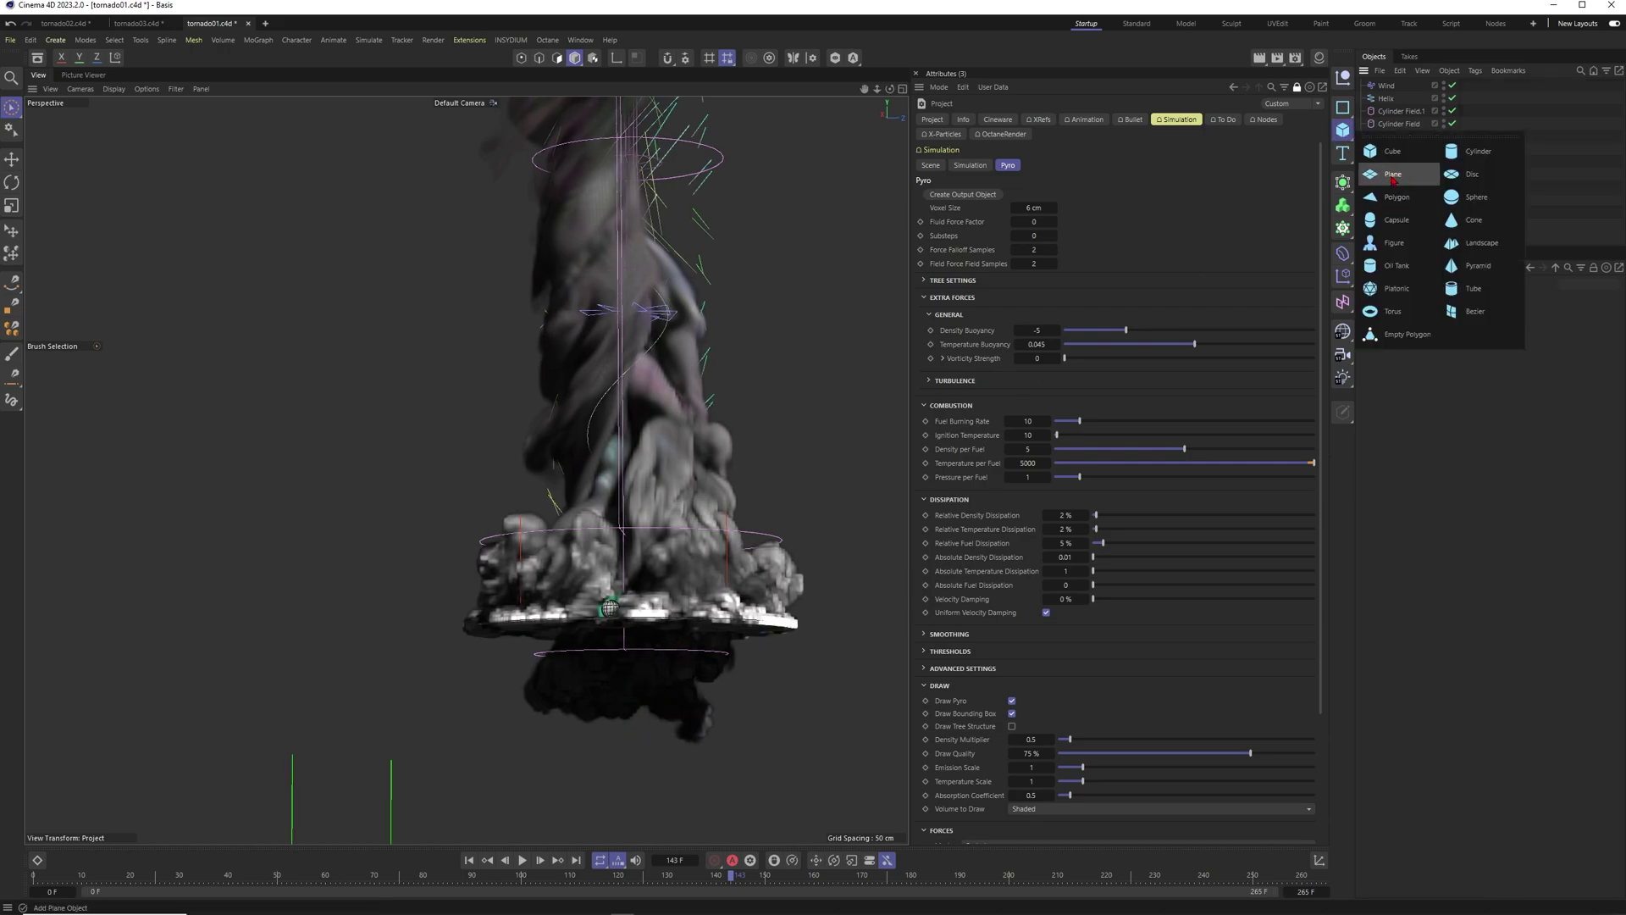
{"action": "left_click", "coordinate": [1392, 175]}
{"action": "left_click_drag", "start_coordinate": [771, 546], "coordinate": [737, 592], "text": "alt"}
{"action": "left_click", "coordinate": [1450, 330]}
{"action": "type", "text": "1000"}
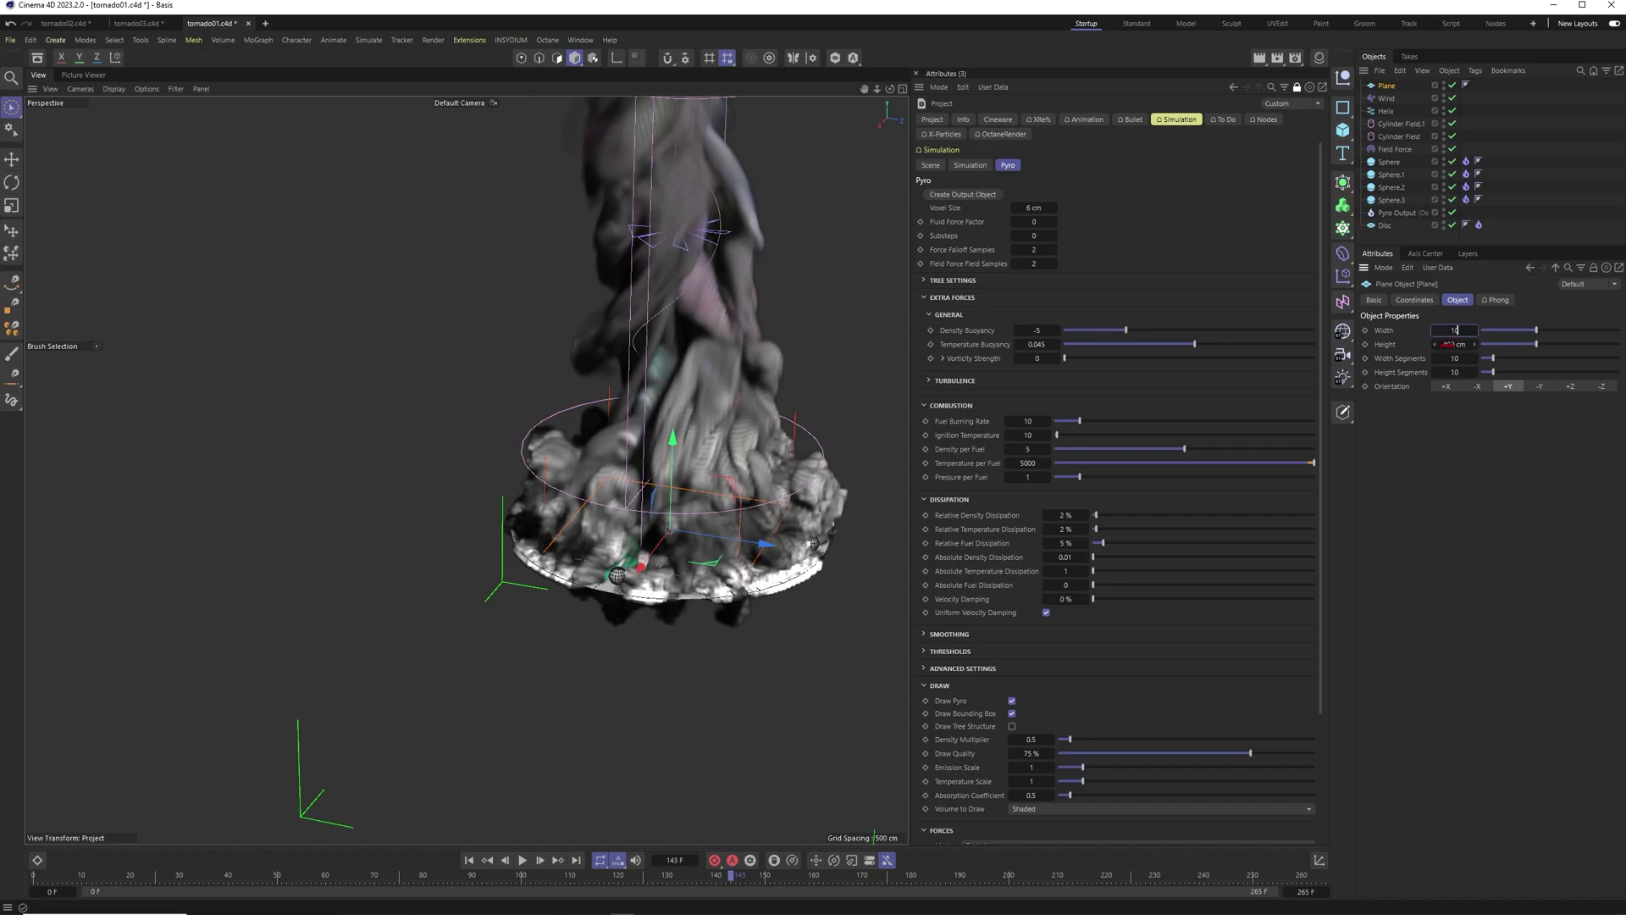
{"action": "key", "text": "Tab"}
{"action": "type", "text": "1000"}
{"action": "key", "text": "Return"}
{"action": "left_click_drag", "start_coordinate": [643, 712], "coordinate": [695, 567], "text": "alt"}
{"action": "left_click", "coordinate": [468, 860]}
{"action": "scroll", "coordinate": [682, 593], "scroll_direction": "up", "scroll_amount": 1}
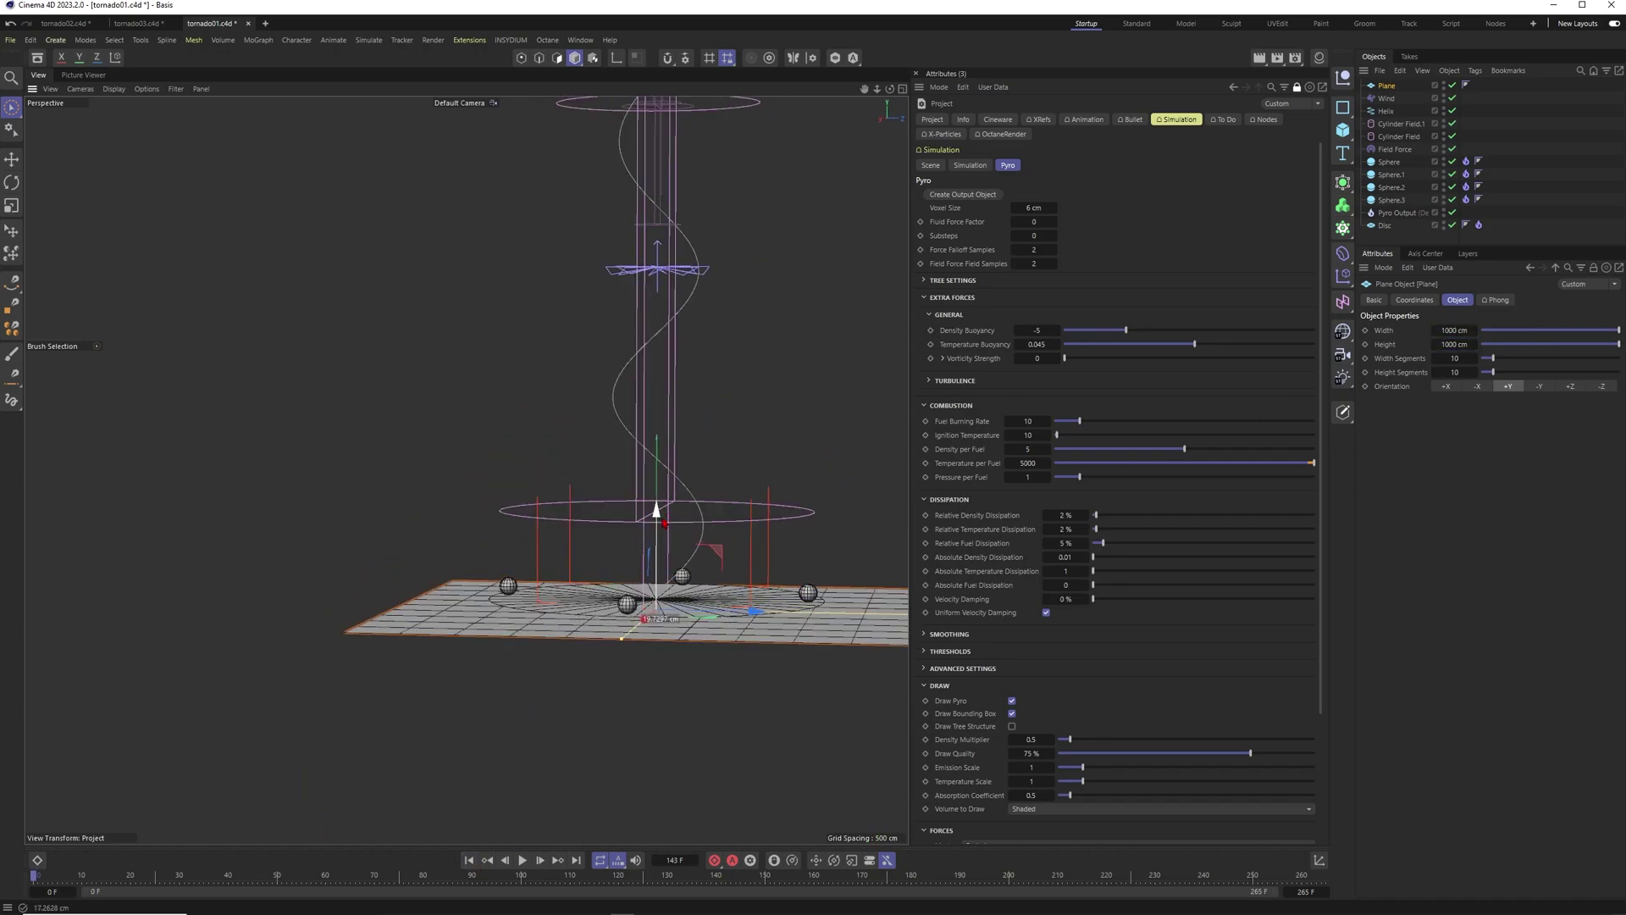
Step: Add a Collider simulation tag to the Plane
{"action": "right_click", "coordinate": [1390, 86]}
{"action": "left_click", "coordinate": [1385, 85]}
{"action": "right_click", "coordinate": [1388, 85]}
{"action": "mouse_move", "coordinate": [1455, 285]}
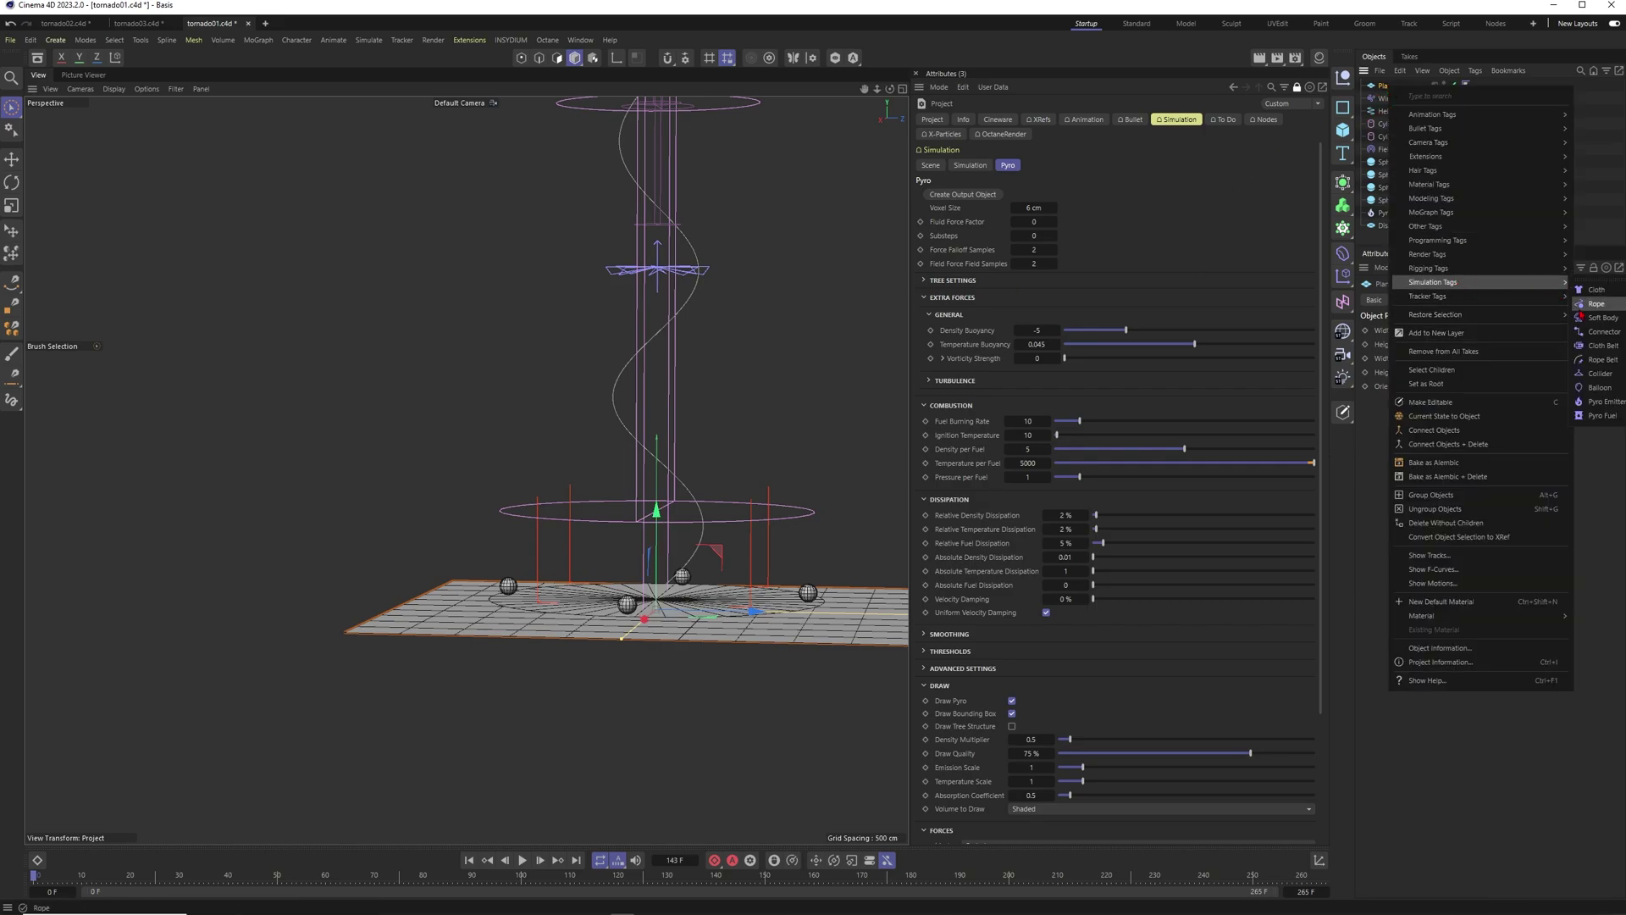
{"action": "left_click", "coordinate": [1597, 387]}
Step: Start the simulation with the colliding plane and watch the smoke build up from a raised view
{"action": "left_click", "coordinate": [522, 859]}
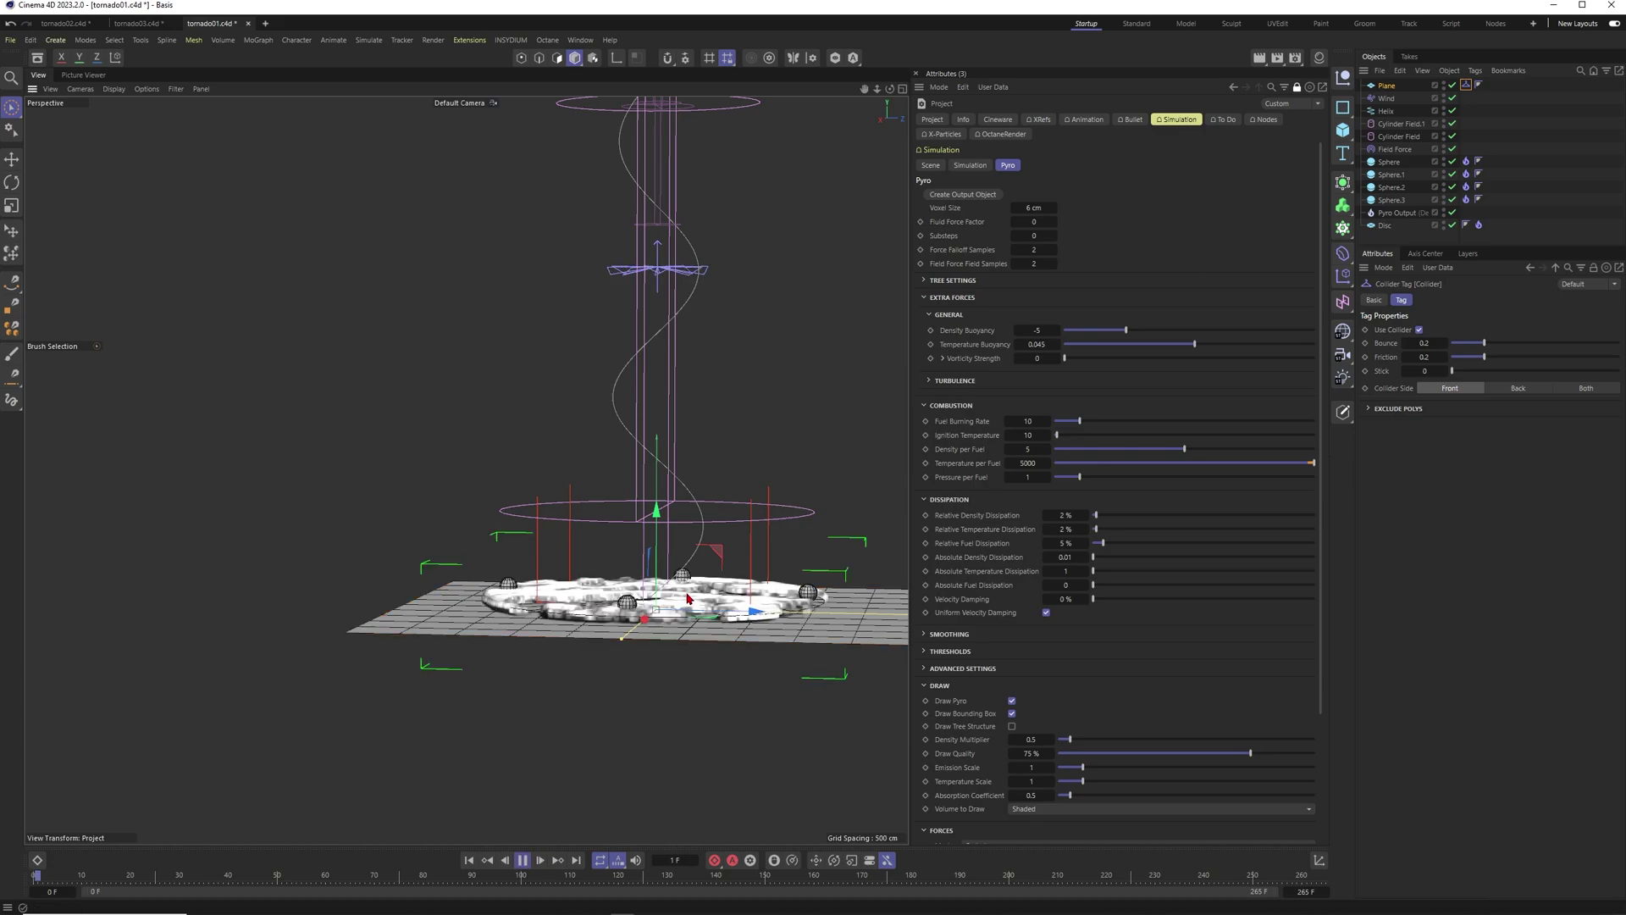
{"action": "middle_click_drag", "start_coordinate": [651, 603], "coordinate": [533, 575], "text": "alt"}
{"action": "mouse_move", "coordinate": [533, 575]}
{"action": "left_mouse_down", "text": "alt"}
{"action": "mouse_move", "coordinate": [521, 566]}
{"action": "mouse_move", "coordinate": [534, 612]}
{"action": "mouse_move", "coordinate": [522, 556]}
{"action": "mouse_move", "coordinate": [516, 624]}
{"action": "mouse_move", "coordinate": [545, 578]}
{"action": "left_mouse_up", "text": "alt"}
{"action": "middle_click_drag", "start_coordinate": [546, 577], "coordinate": [551, 614], "text": "alt"}
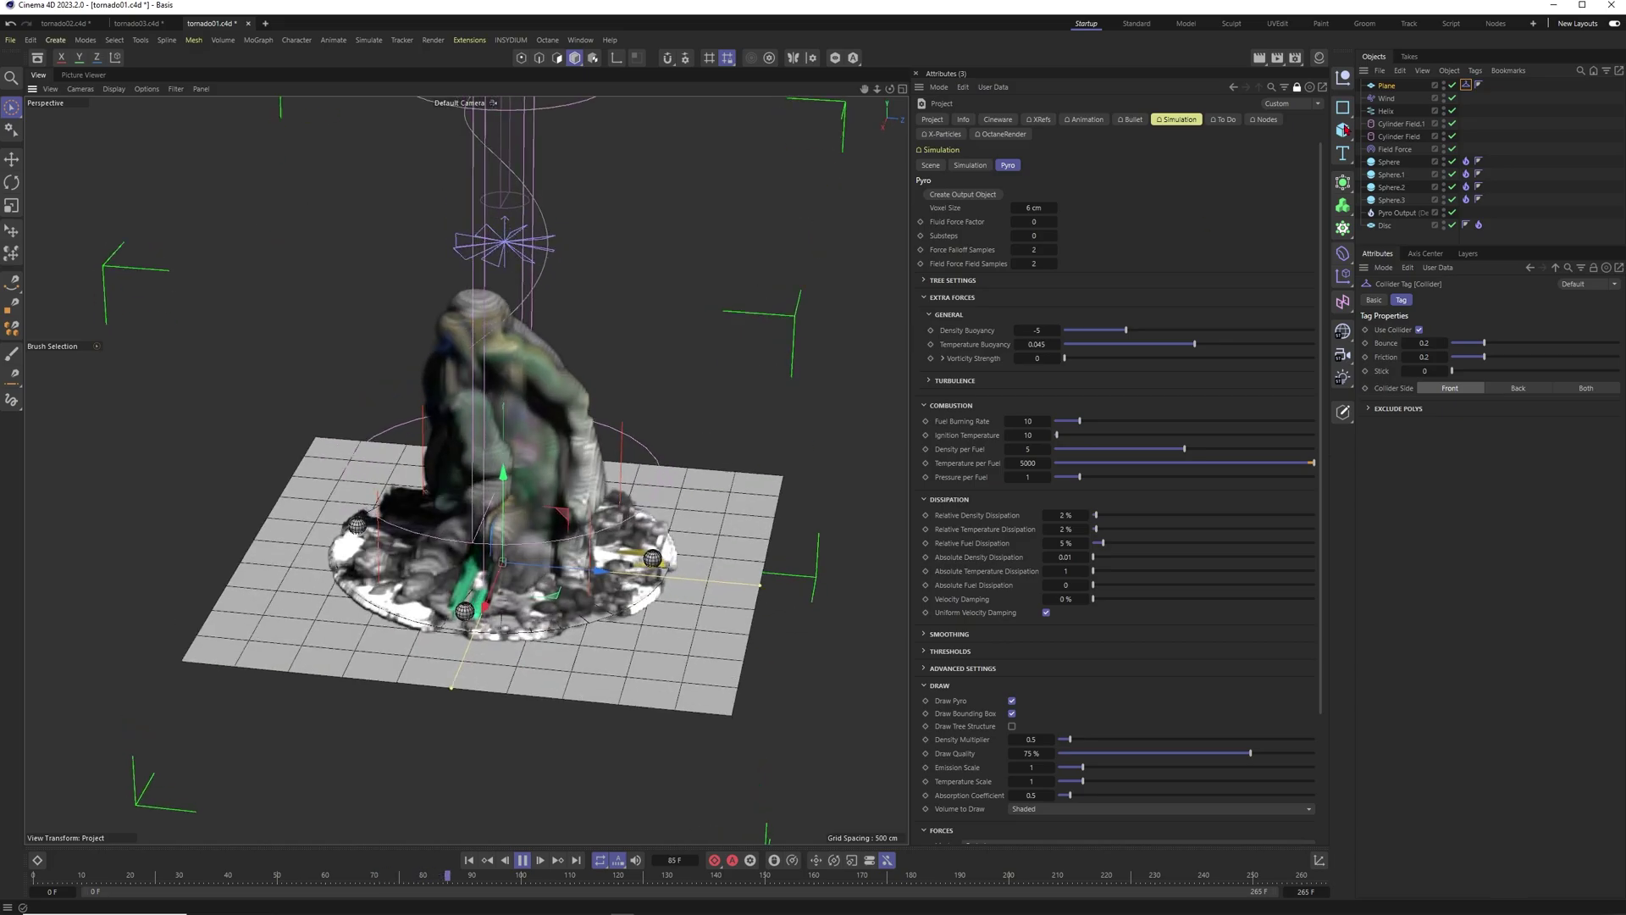
Step: Hide the Plane in both the editor and the render, leaving nothing selected
{"action": "left_click", "coordinate": [1444, 85], "text": "alt"}
{"action": "left_click", "coordinate": [1444, 84], "text": "alt"}
{"action": "left_click", "coordinate": [1491, 109]}
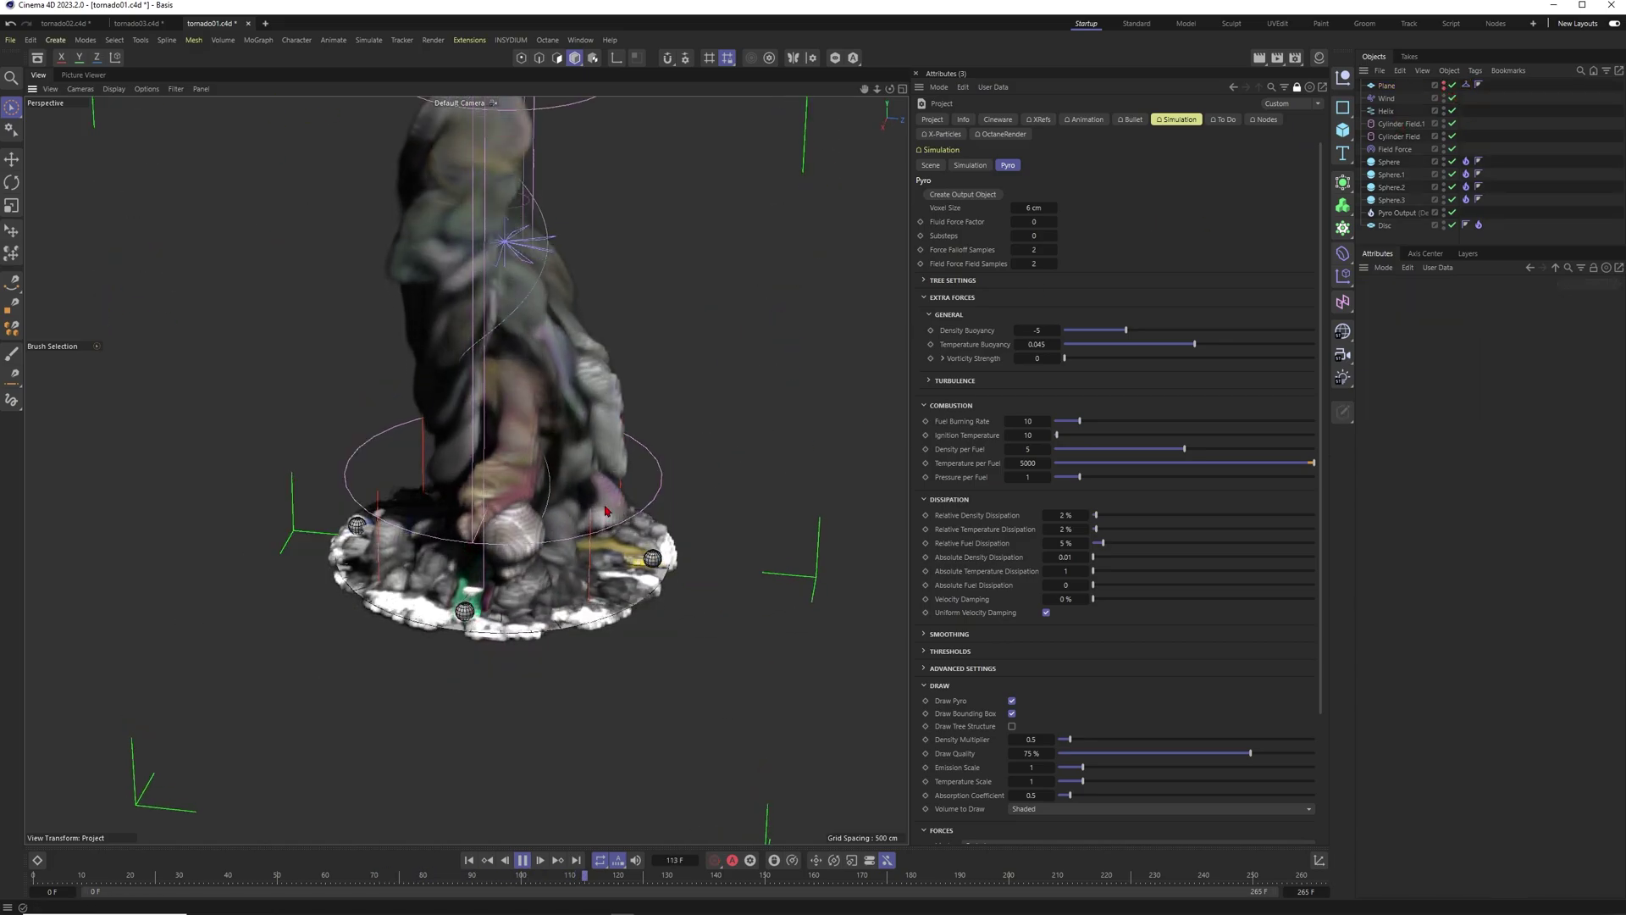
Step: Watch the running tornado from the side with the plane hidden, then stop the simulation at about frame 160
{"action": "middle_click_drag", "start_coordinate": [533, 500], "coordinate": [557, 531], "text": "alt"}
{"action": "left_click_drag", "start_coordinate": [557, 532], "coordinate": [522, 474], "text": "alt"}
{"action": "right_click_drag", "start_coordinate": [522, 474], "coordinate": [465, 472], "text": "alt"}
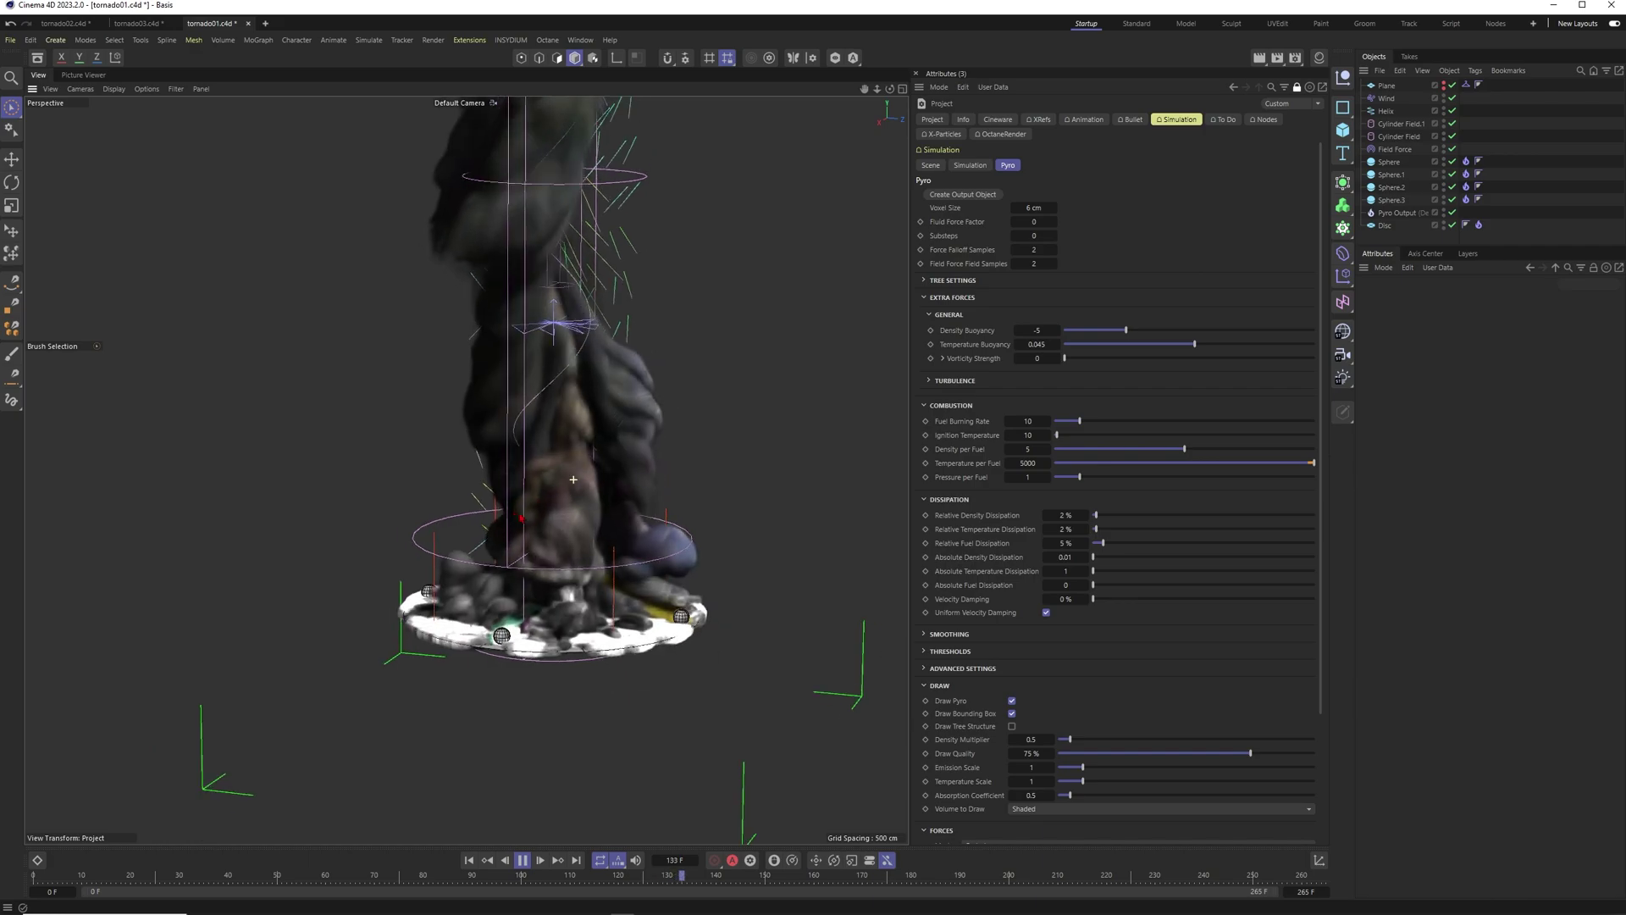
{"action": "middle_click_drag", "start_coordinate": [559, 463], "coordinate": [526, 506], "text": "alt"}
{"action": "right_click_drag", "start_coordinate": [526, 505], "coordinate": [457, 555], "text": "alt"}
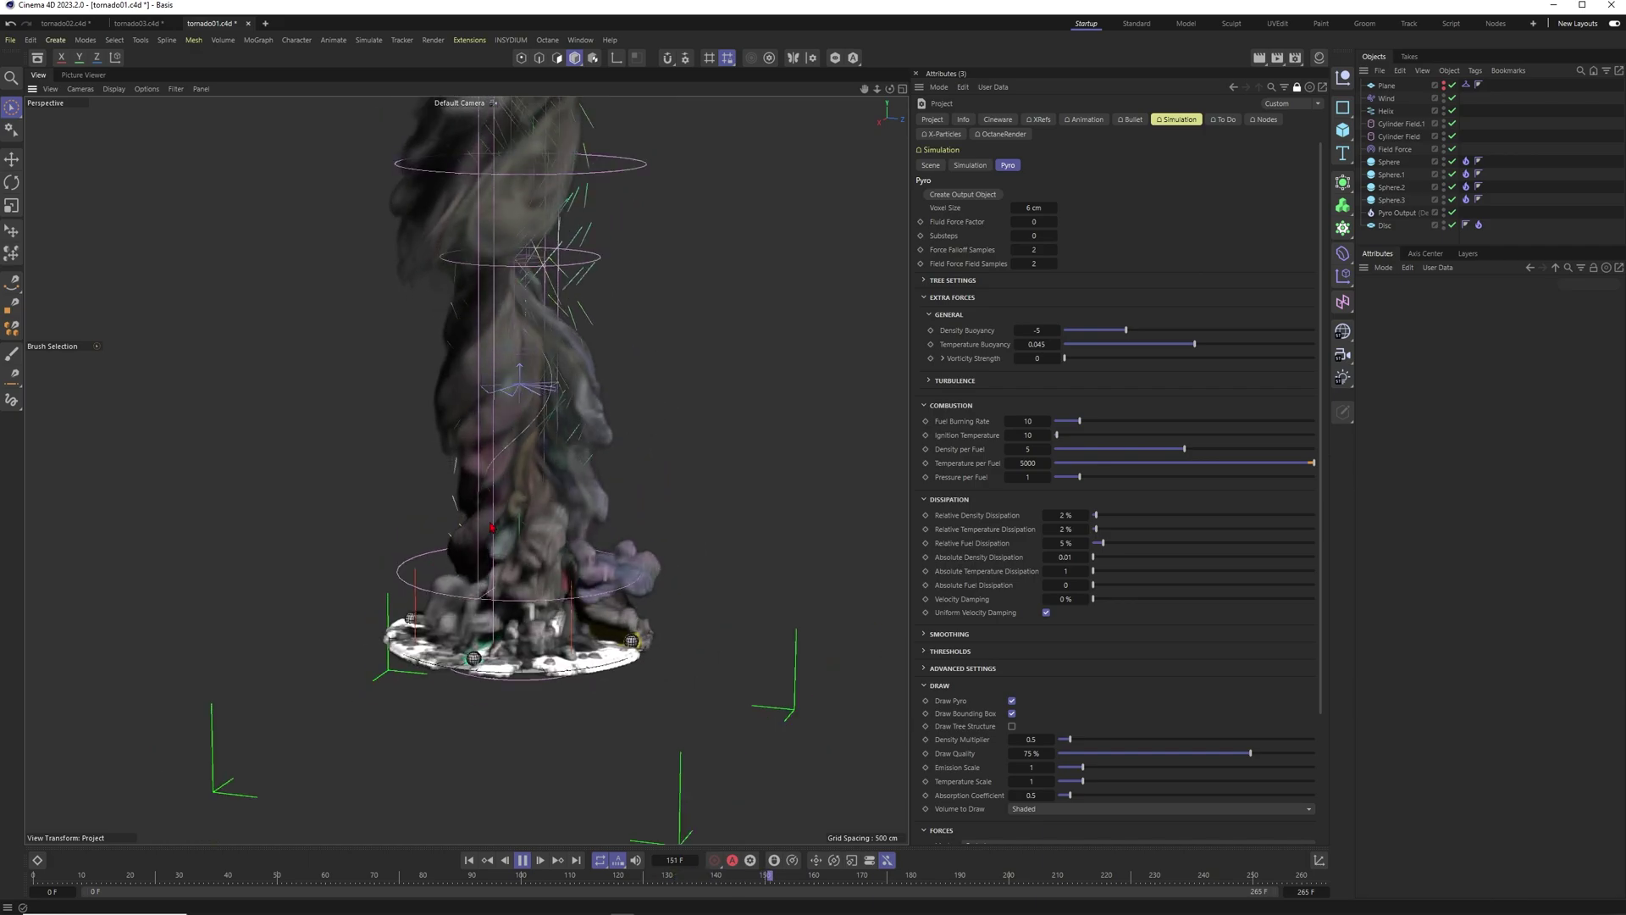
{"action": "left_click", "coordinate": [522, 860]}
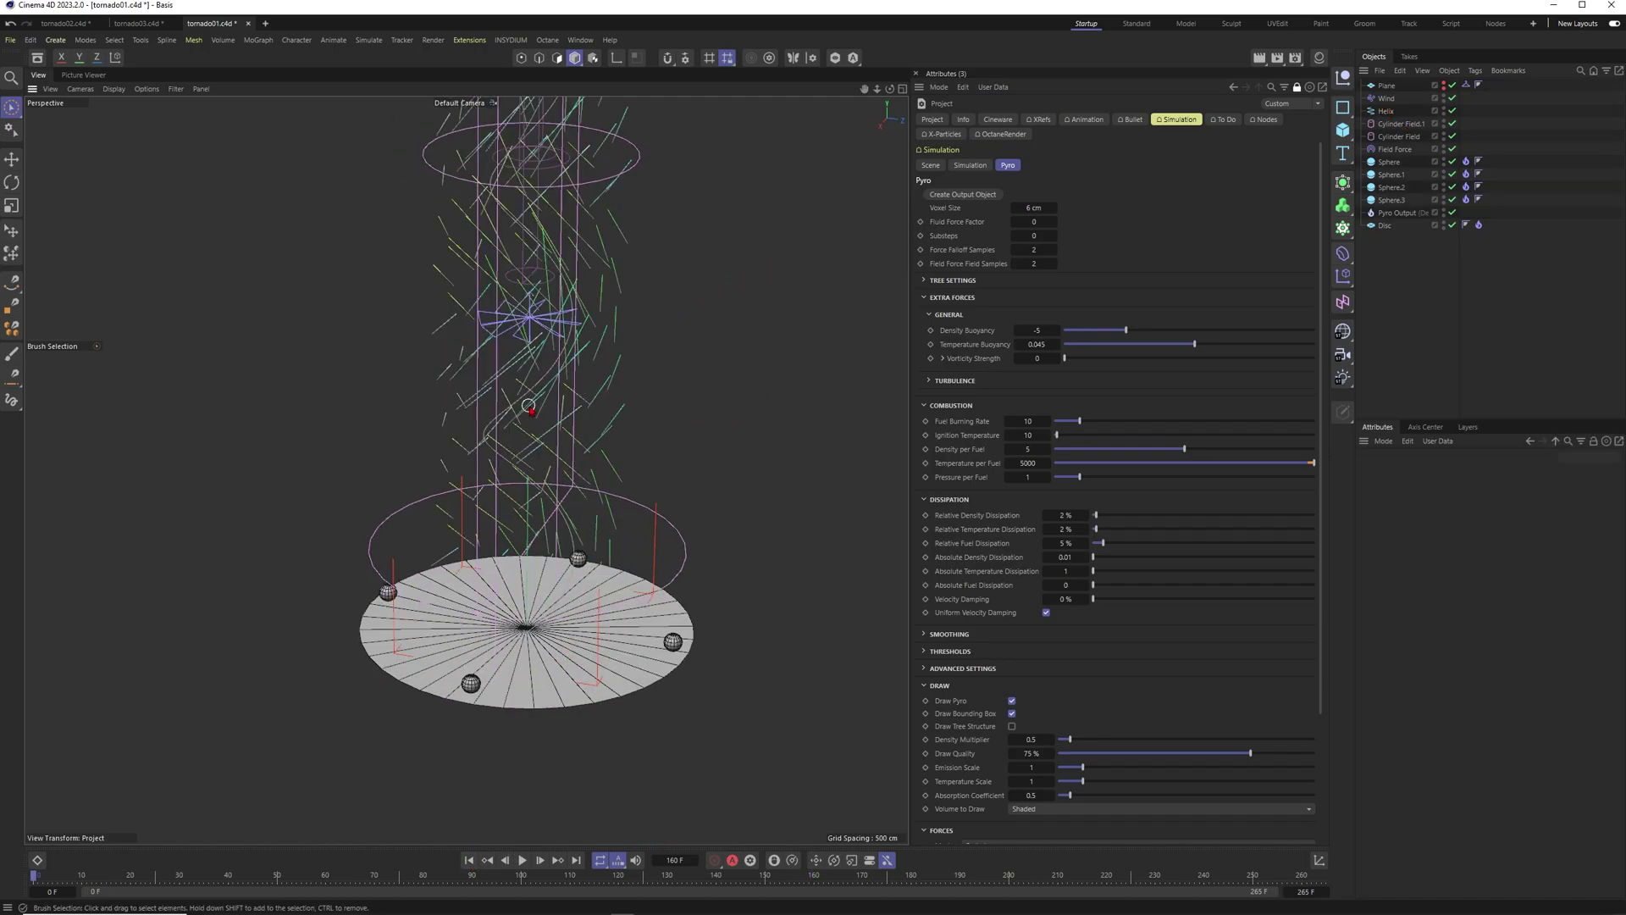
Step: Set the Helix spline's End Angle to 2000° to give the tornado's guiding spline more turns
{"action": "right_click_drag", "start_coordinate": [526, 399], "coordinate": [585, 364], "text": "alt"}
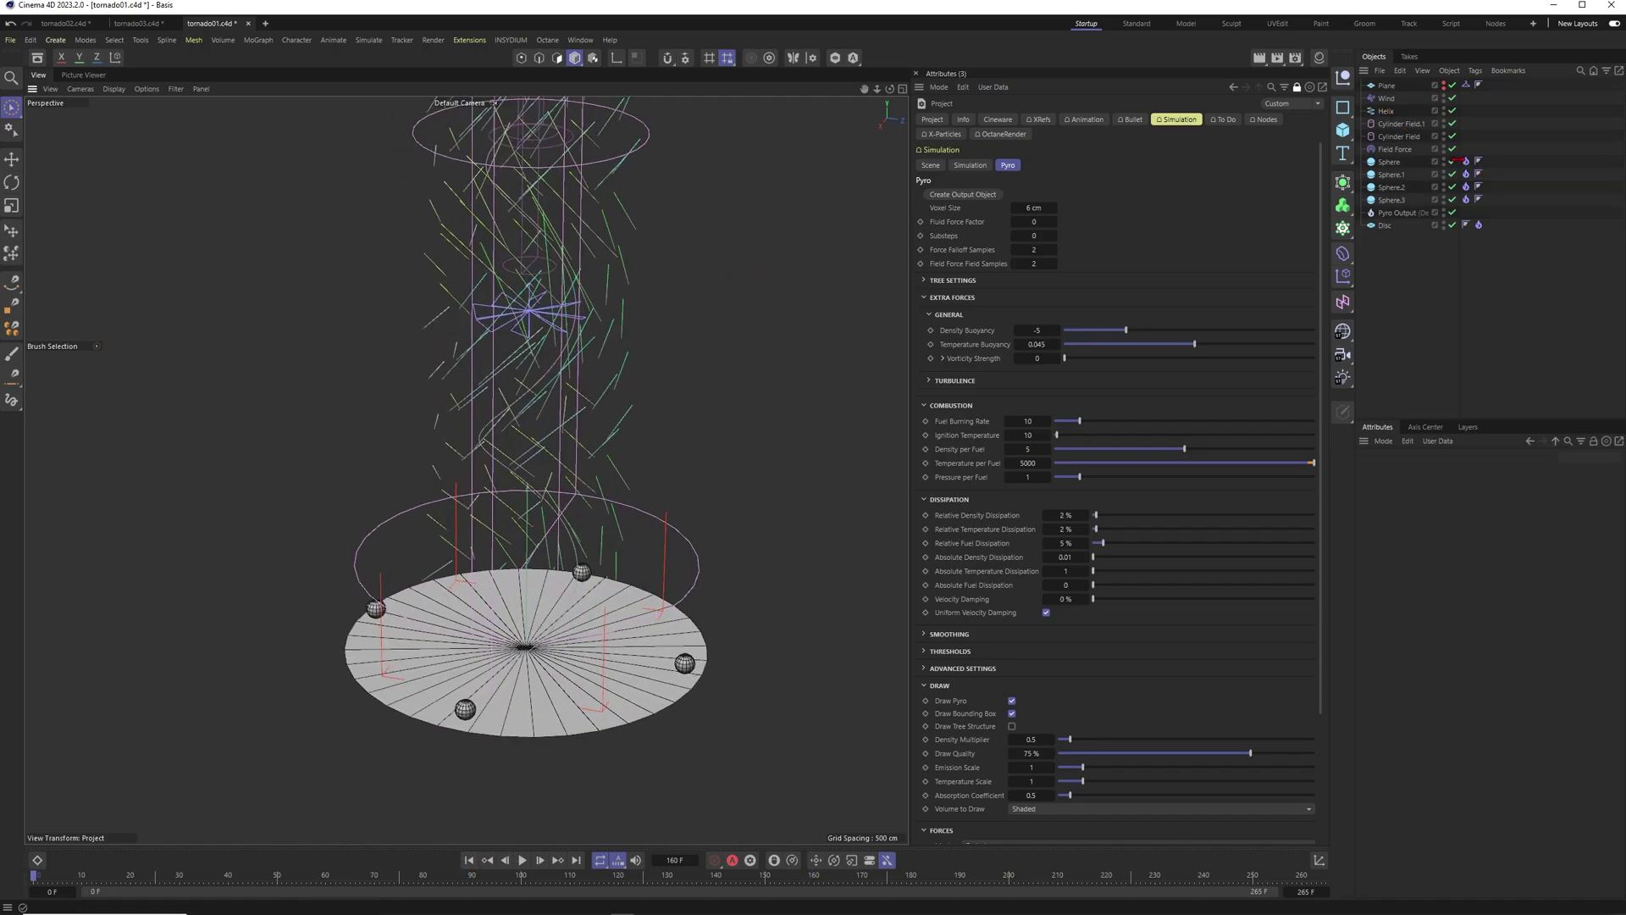
{"action": "left_click", "coordinate": [1385, 111]}
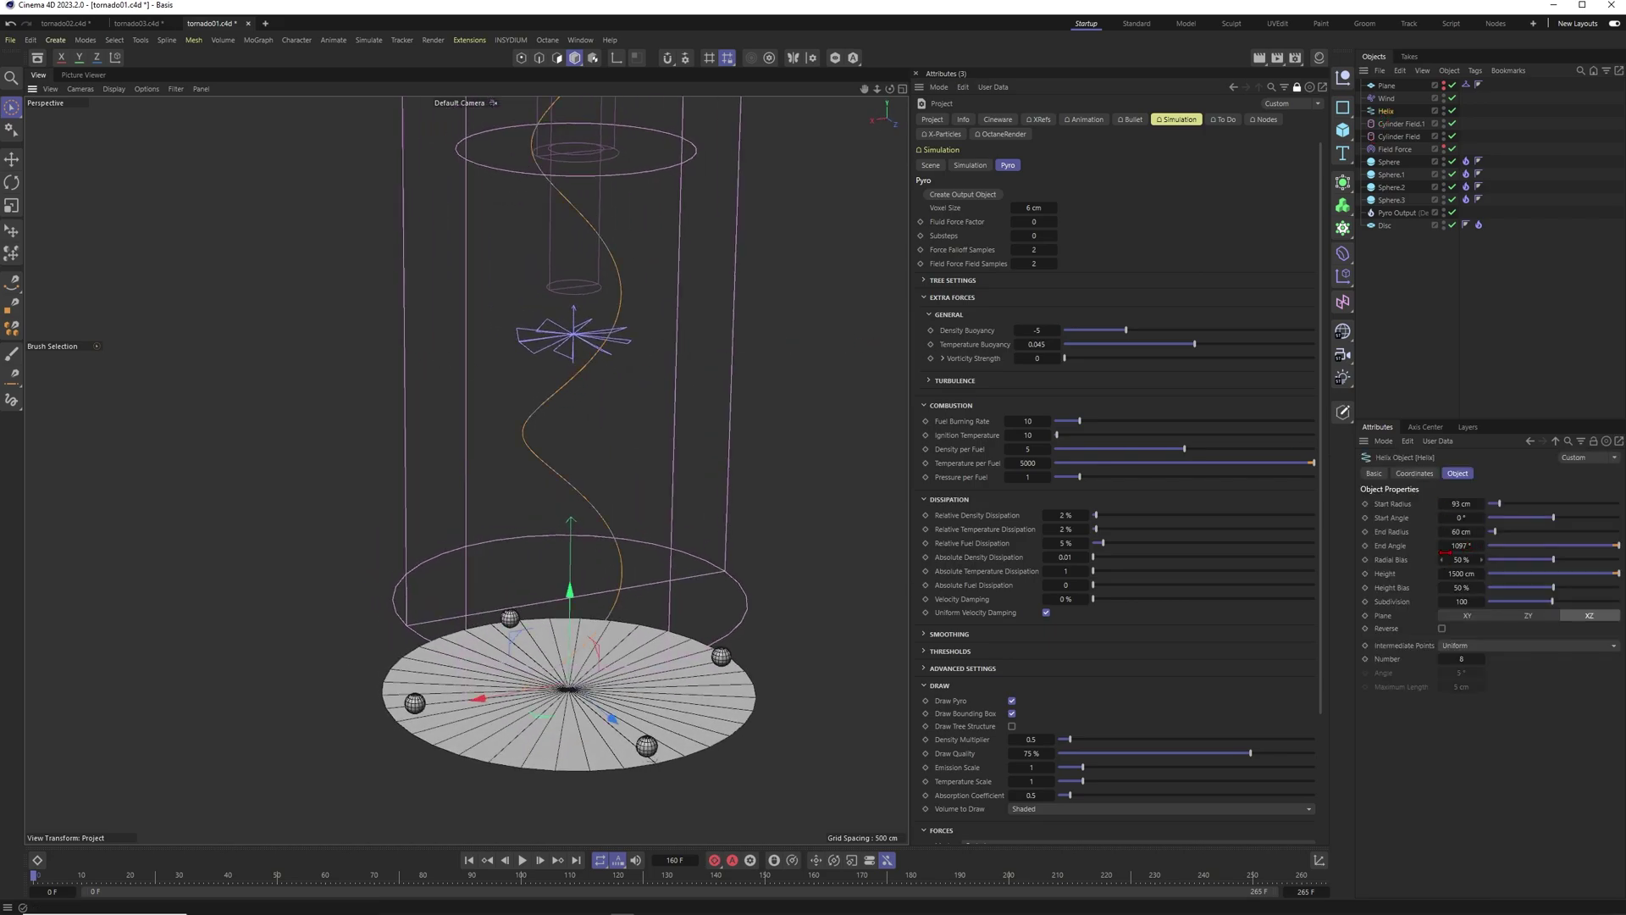
{"action": "left_click", "coordinate": [1448, 580]}
{"action": "left_click", "coordinate": [1461, 545]}
{"action": "type", "text": "2000"}
{"action": "key", "text": "Return"}
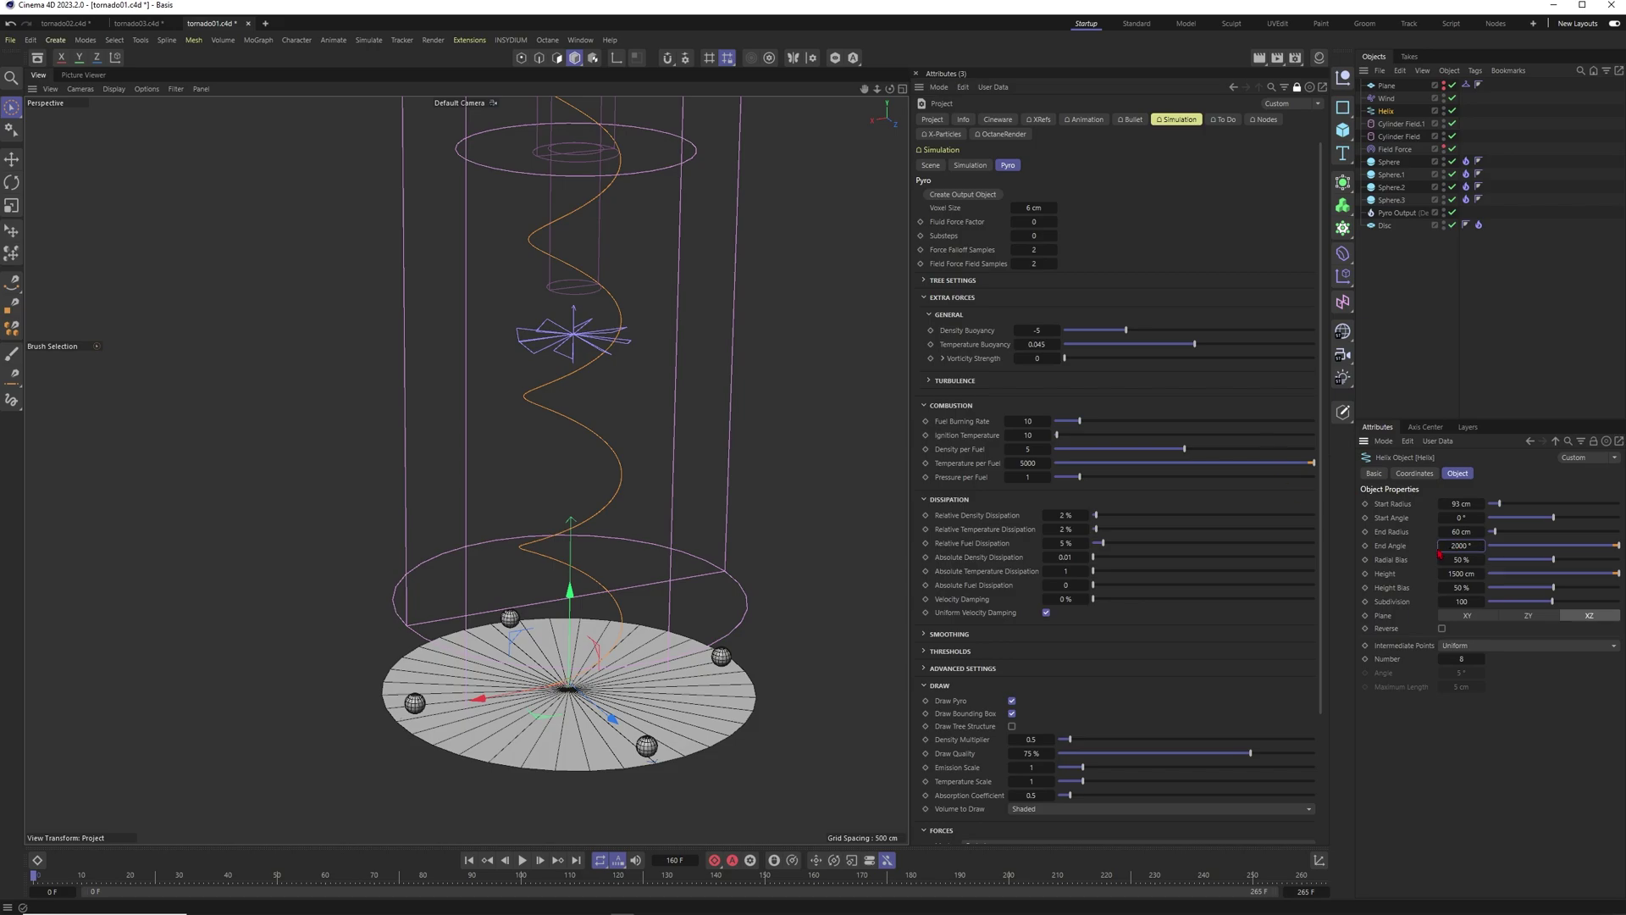
Step: Examine the Field Force's helix spline layer, where the force is found among the simulation forces, and the Cylinder Field limiting it
{"action": "left_click", "coordinate": [1411, 151]}
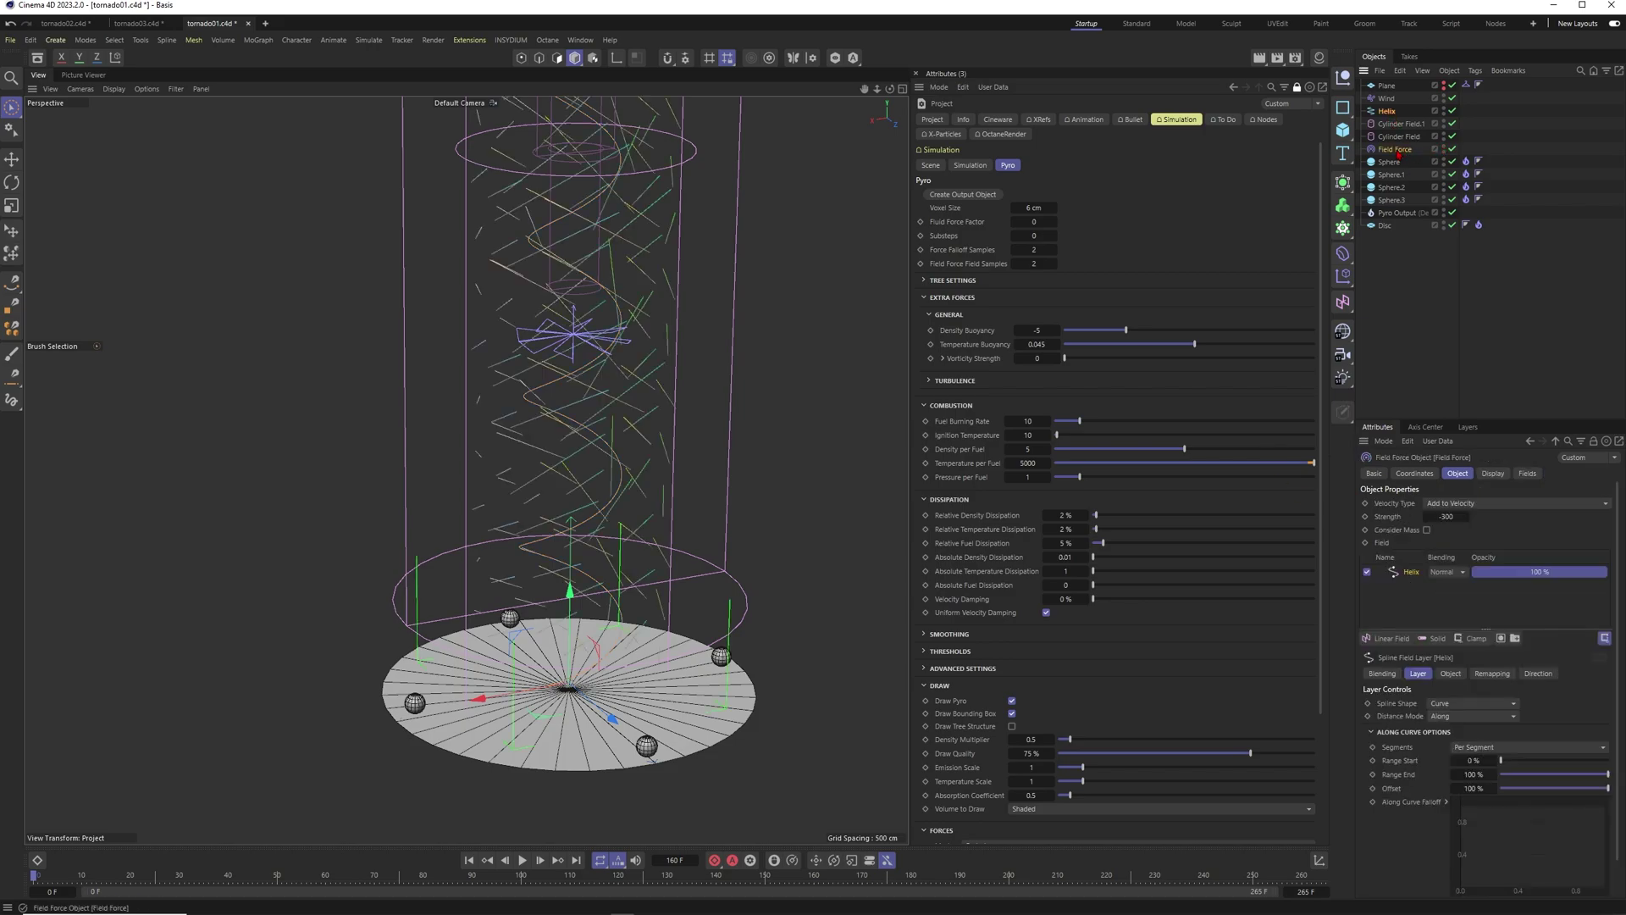
{"action": "scroll", "coordinate": [604, 555], "scroll_direction": "down", "scroll_amount": 2}
{"action": "left_click", "coordinate": [368, 40]}
{"action": "mouse_move", "coordinate": [433, 66]}
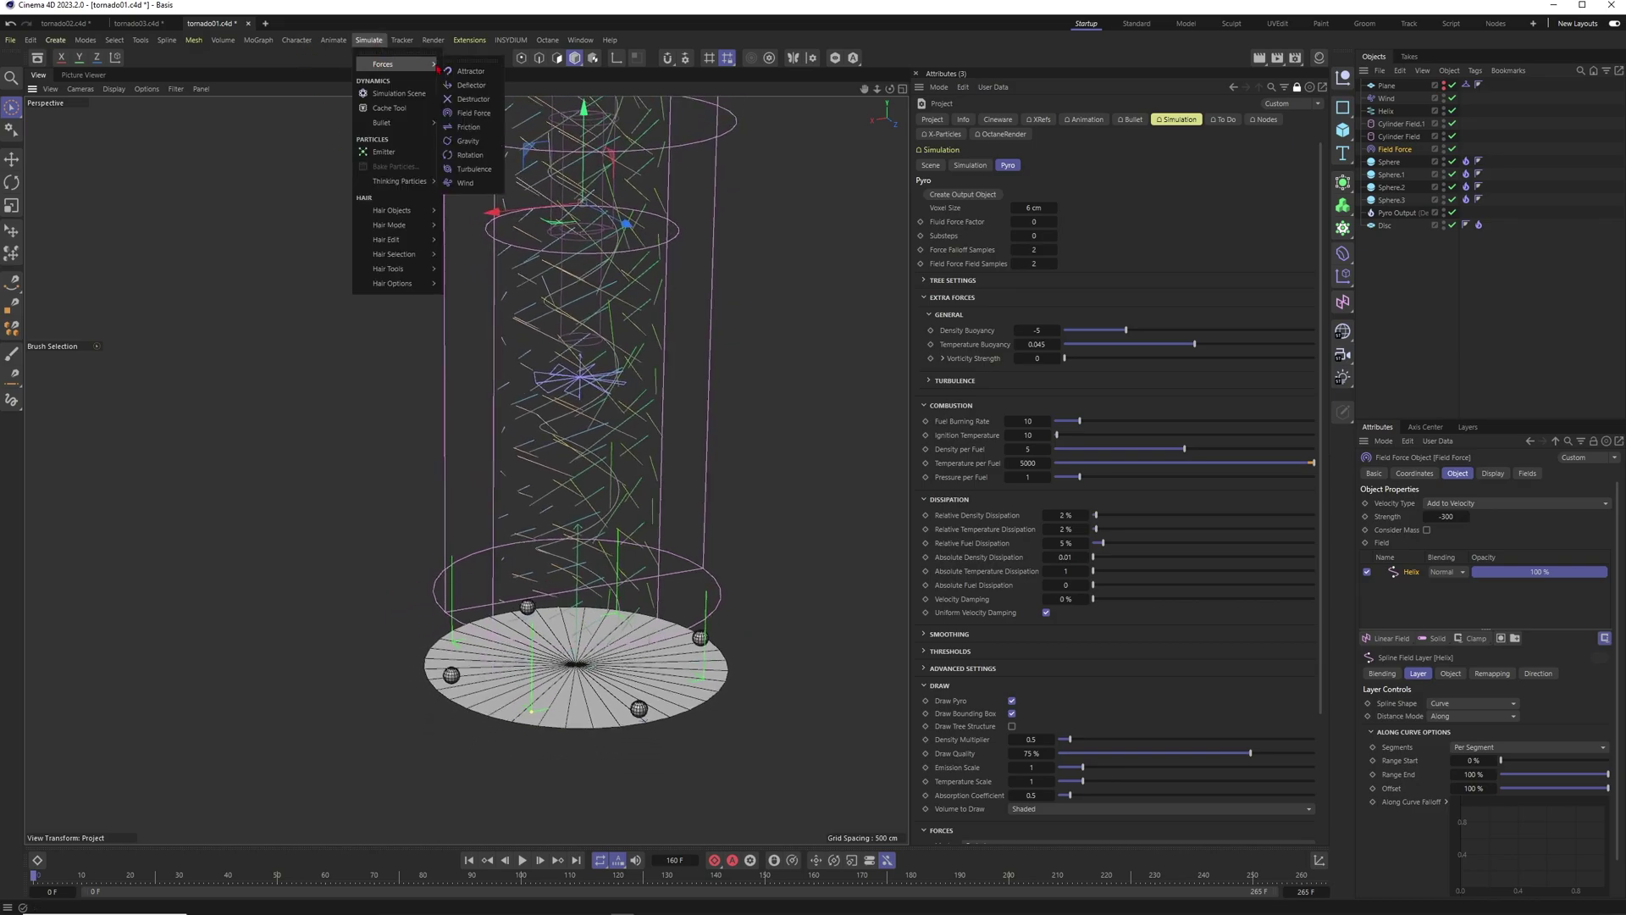
{"action": "key", "text": "Escape"}
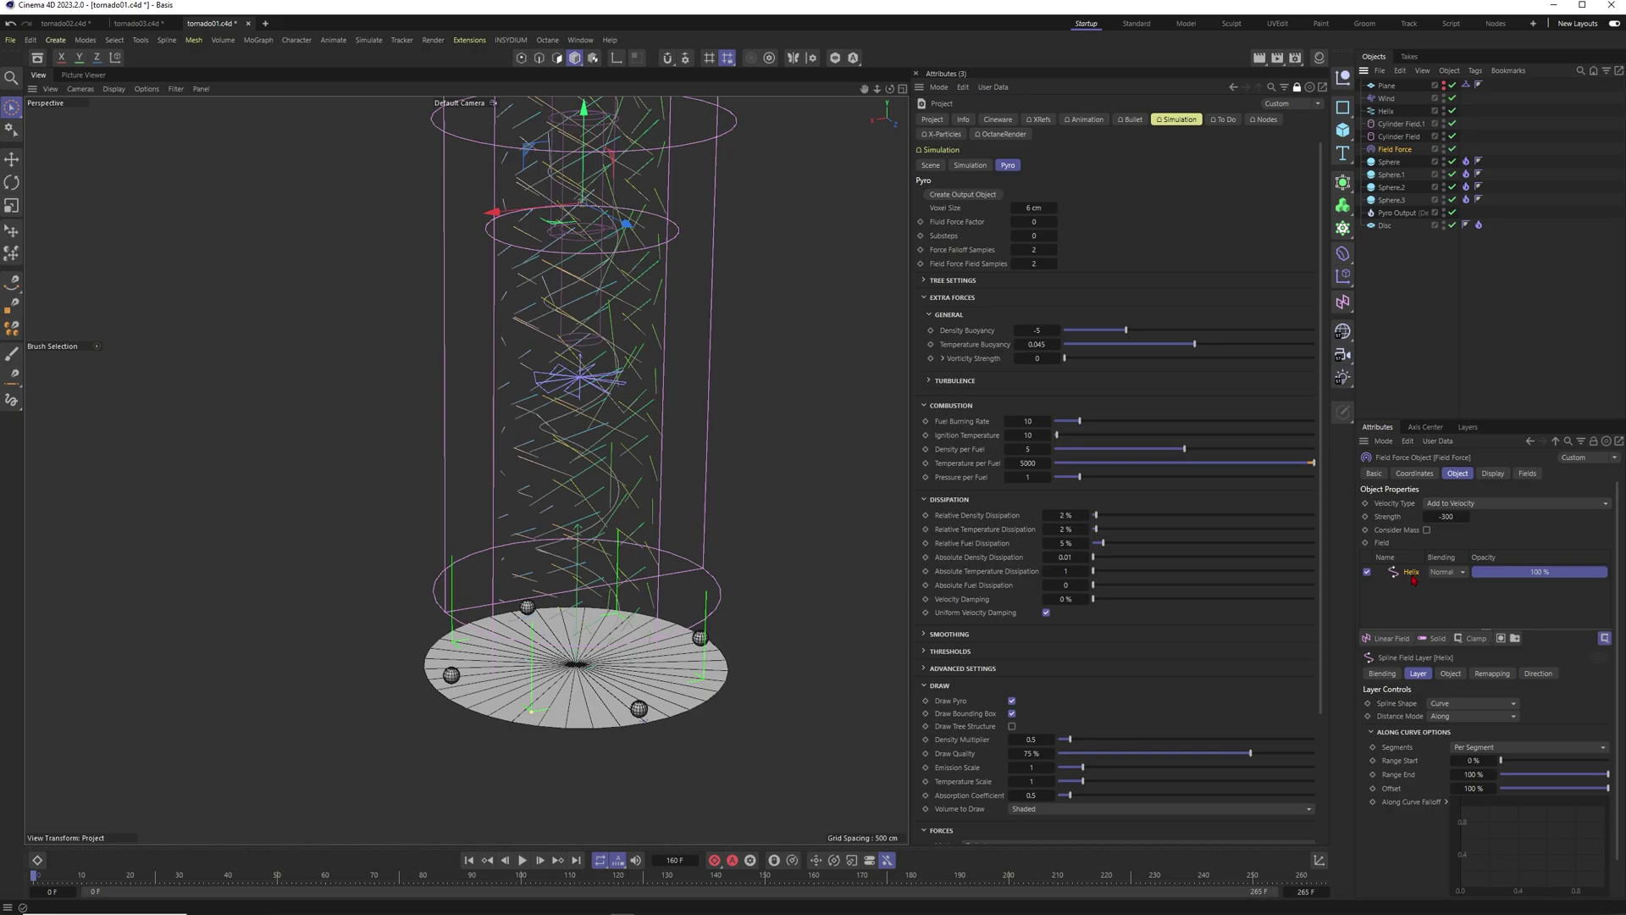
{"action": "left_click", "coordinate": [1494, 474]}
{"action": "left_click", "coordinate": [1527, 474]}
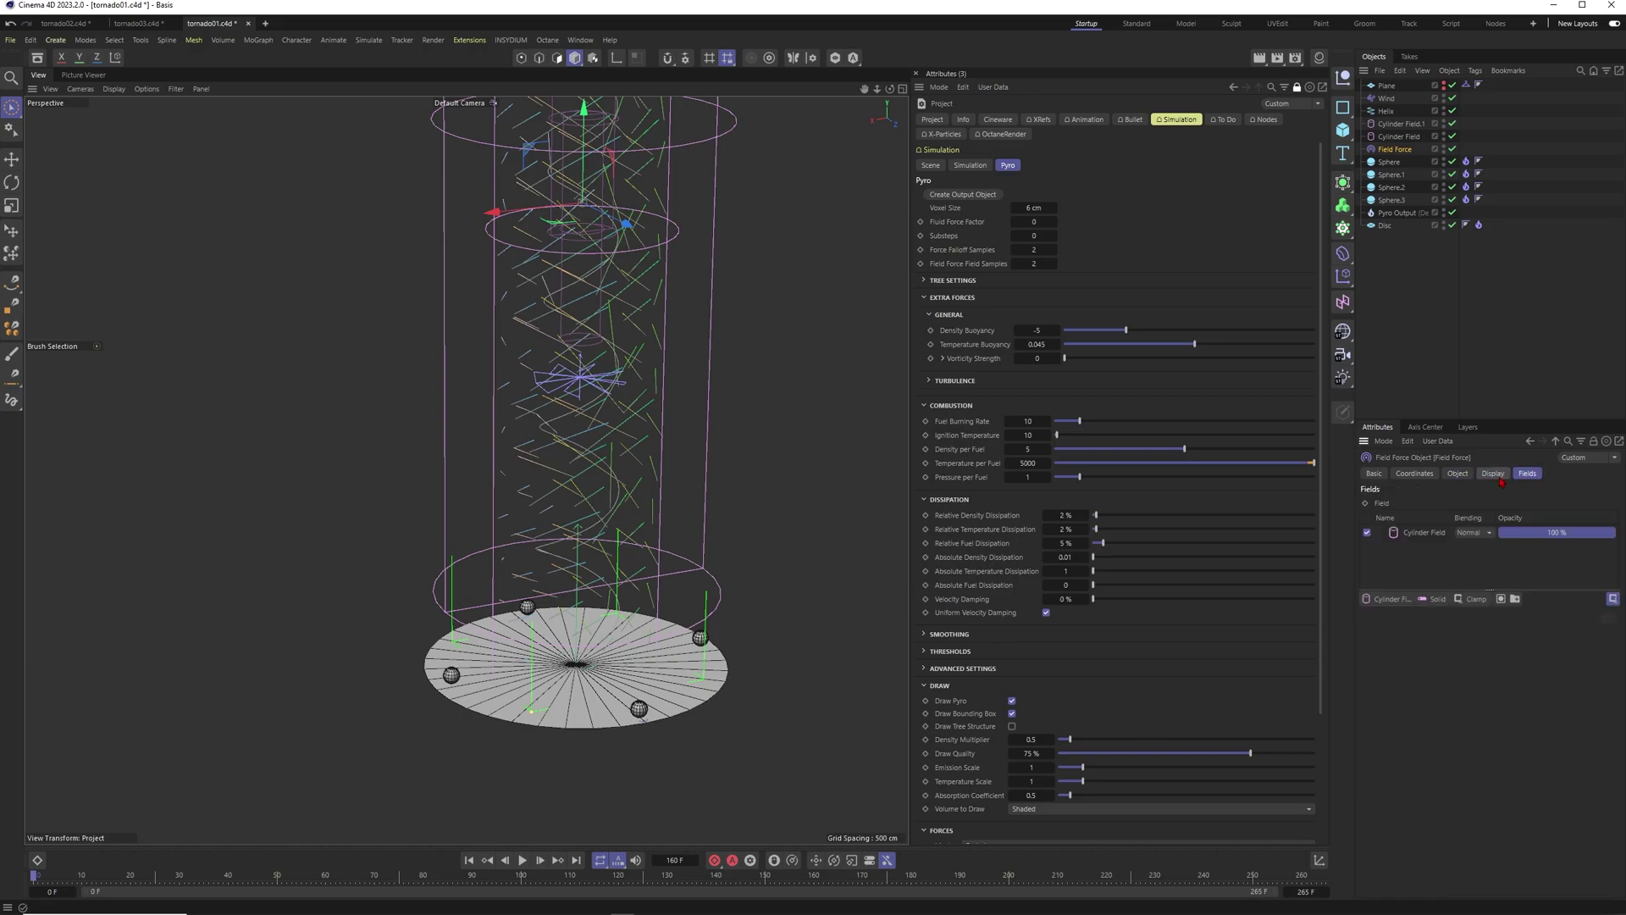
{"action": "left_click", "coordinate": [1423, 534]}
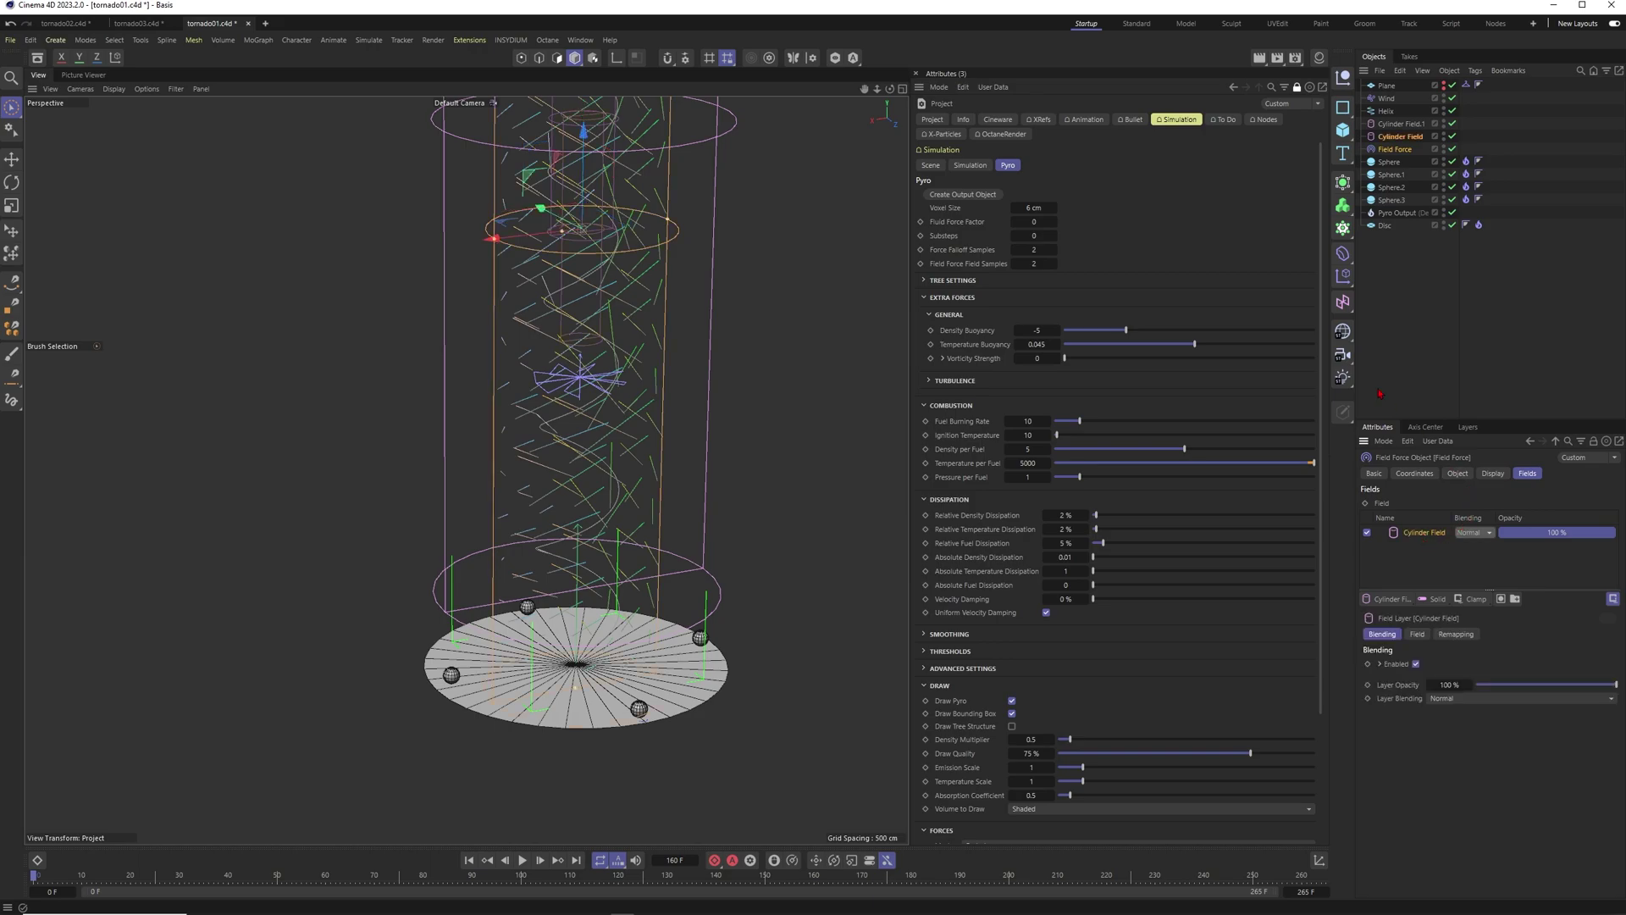
Step: Widen the Cylinder Field that limits the Field Force to a radius of about 256 cm
{"action": "left_click", "coordinate": [1399, 137]}
{"action": "left_click_drag", "start_coordinate": [566, 606], "coordinate": [479, 571], "text": "alt"}
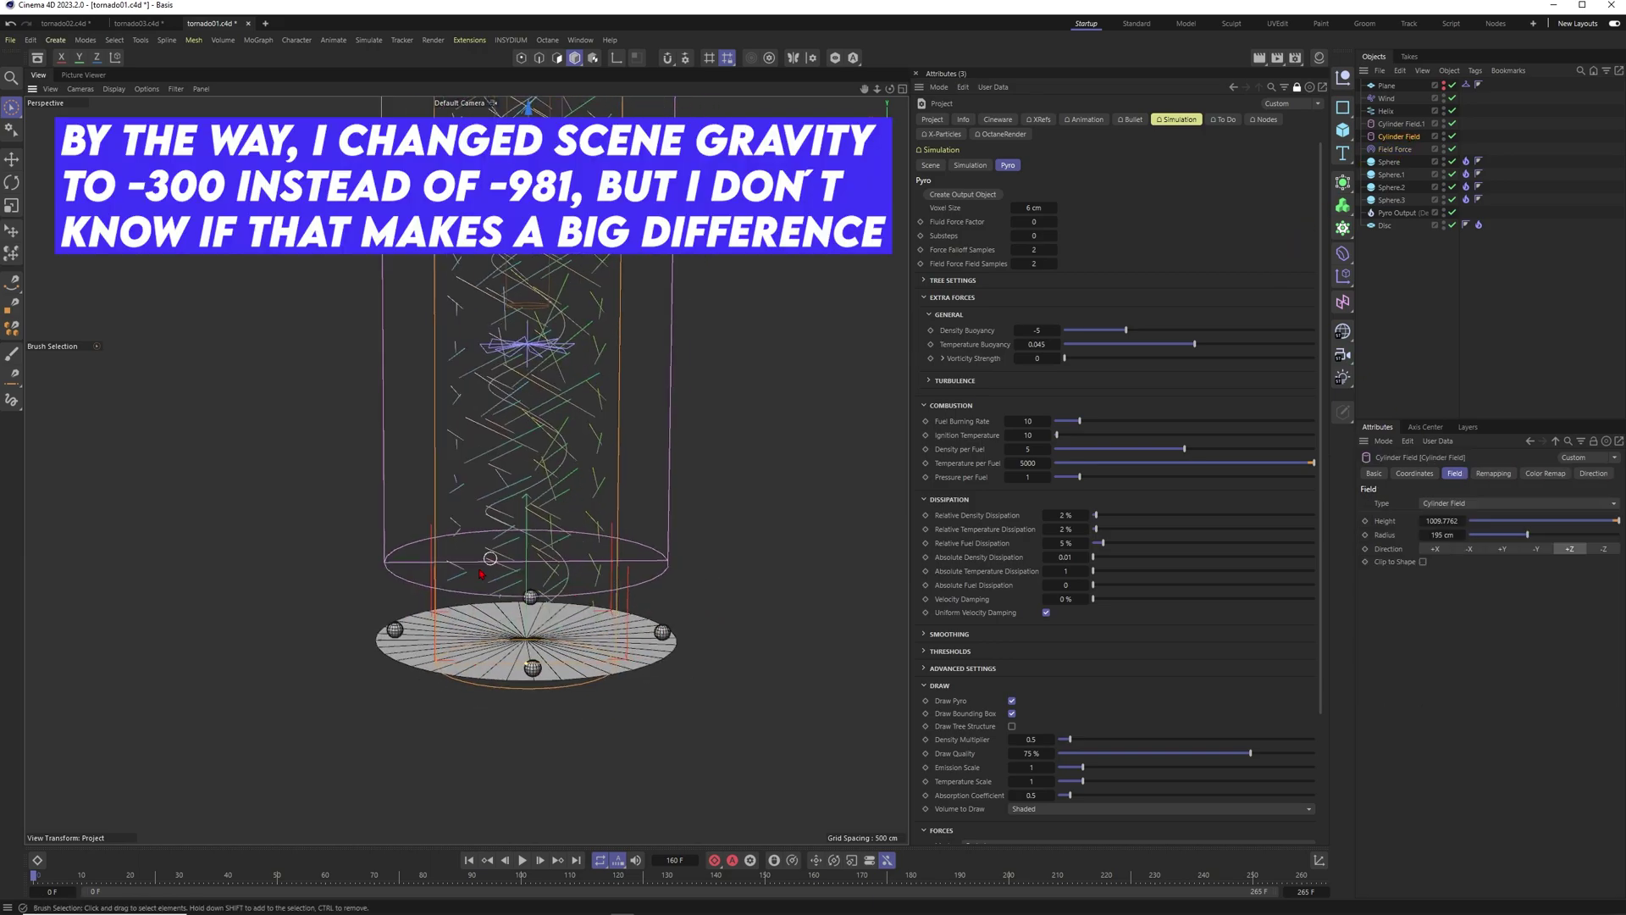
{"action": "middle_click_drag", "start_coordinate": [529, 465], "coordinate": [559, 541], "text": "alt"}
{"action": "left_click_drag", "start_coordinate": [648, 274], "coordinate": [682, 288]}
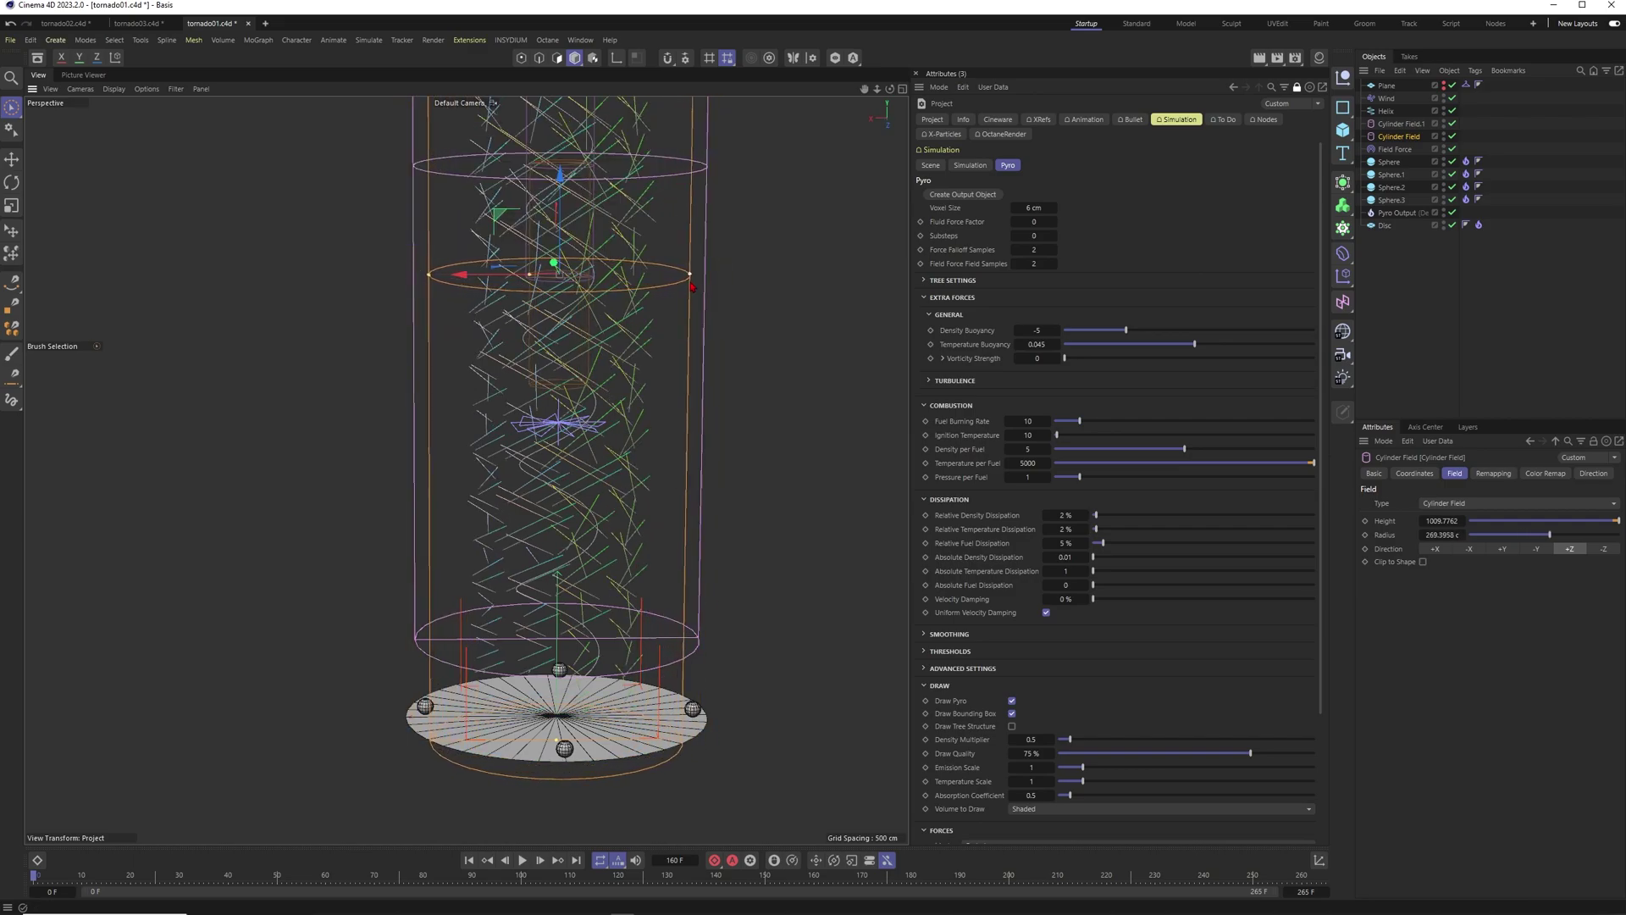
{"action": "left_click_drag", "start_coordinate": [593, 372], "coordinate": [572, 669], "text": "alt"}
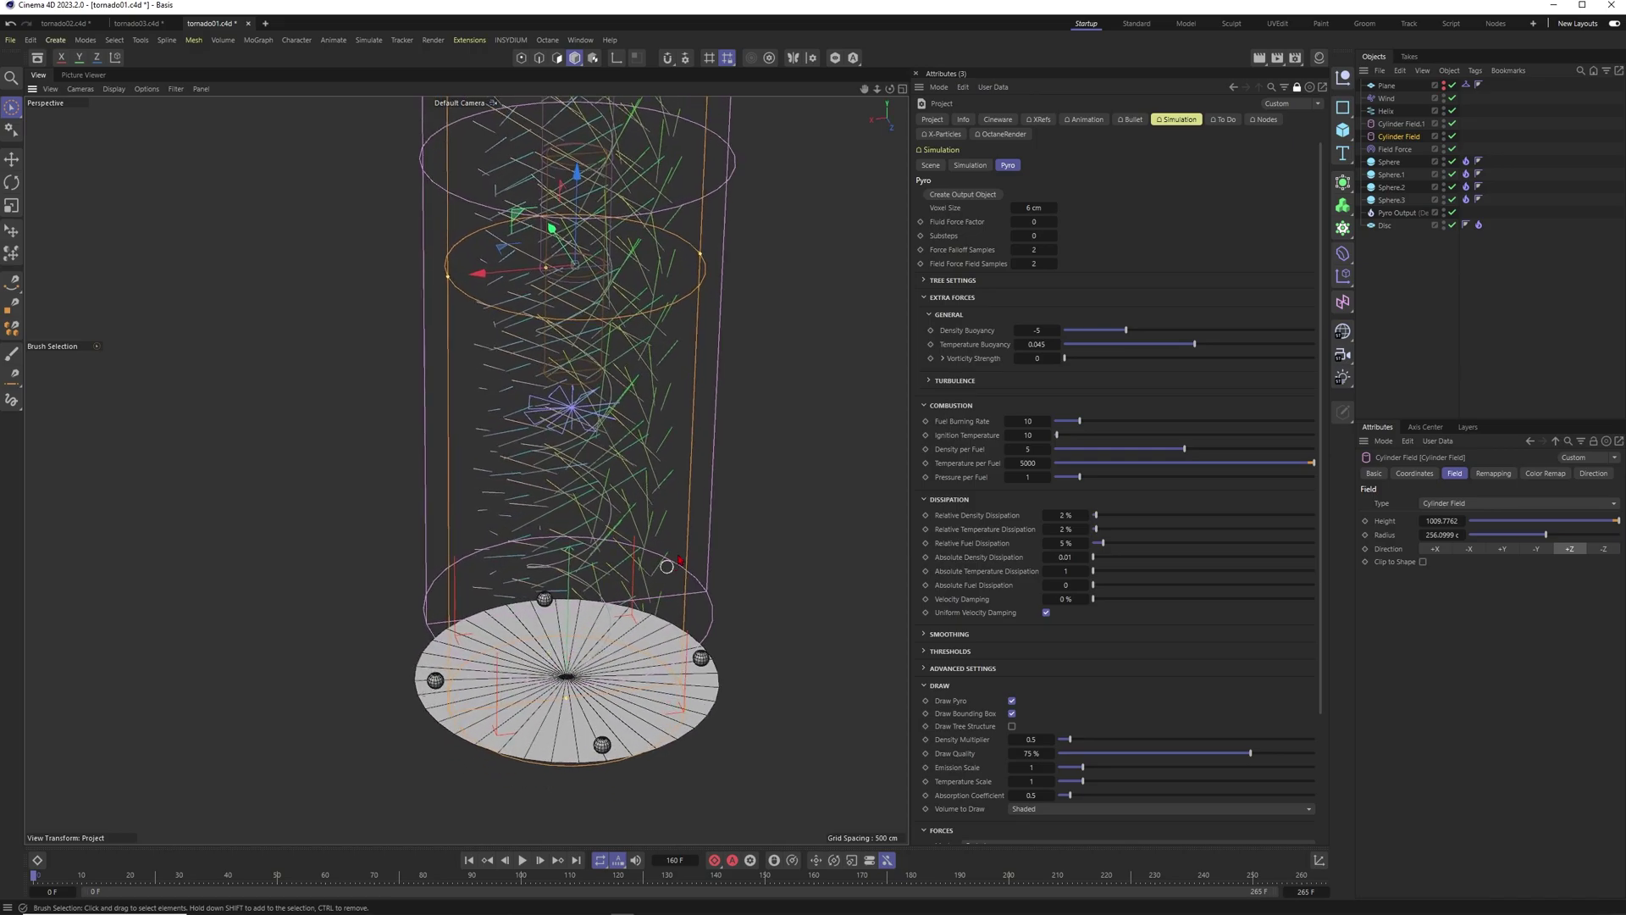
Step: Run the simulation with the widened Cylinder Field and the Field Force selected, and stop it at about frame 155
{"action": "left_click", "coordinate": [1395, 149]}
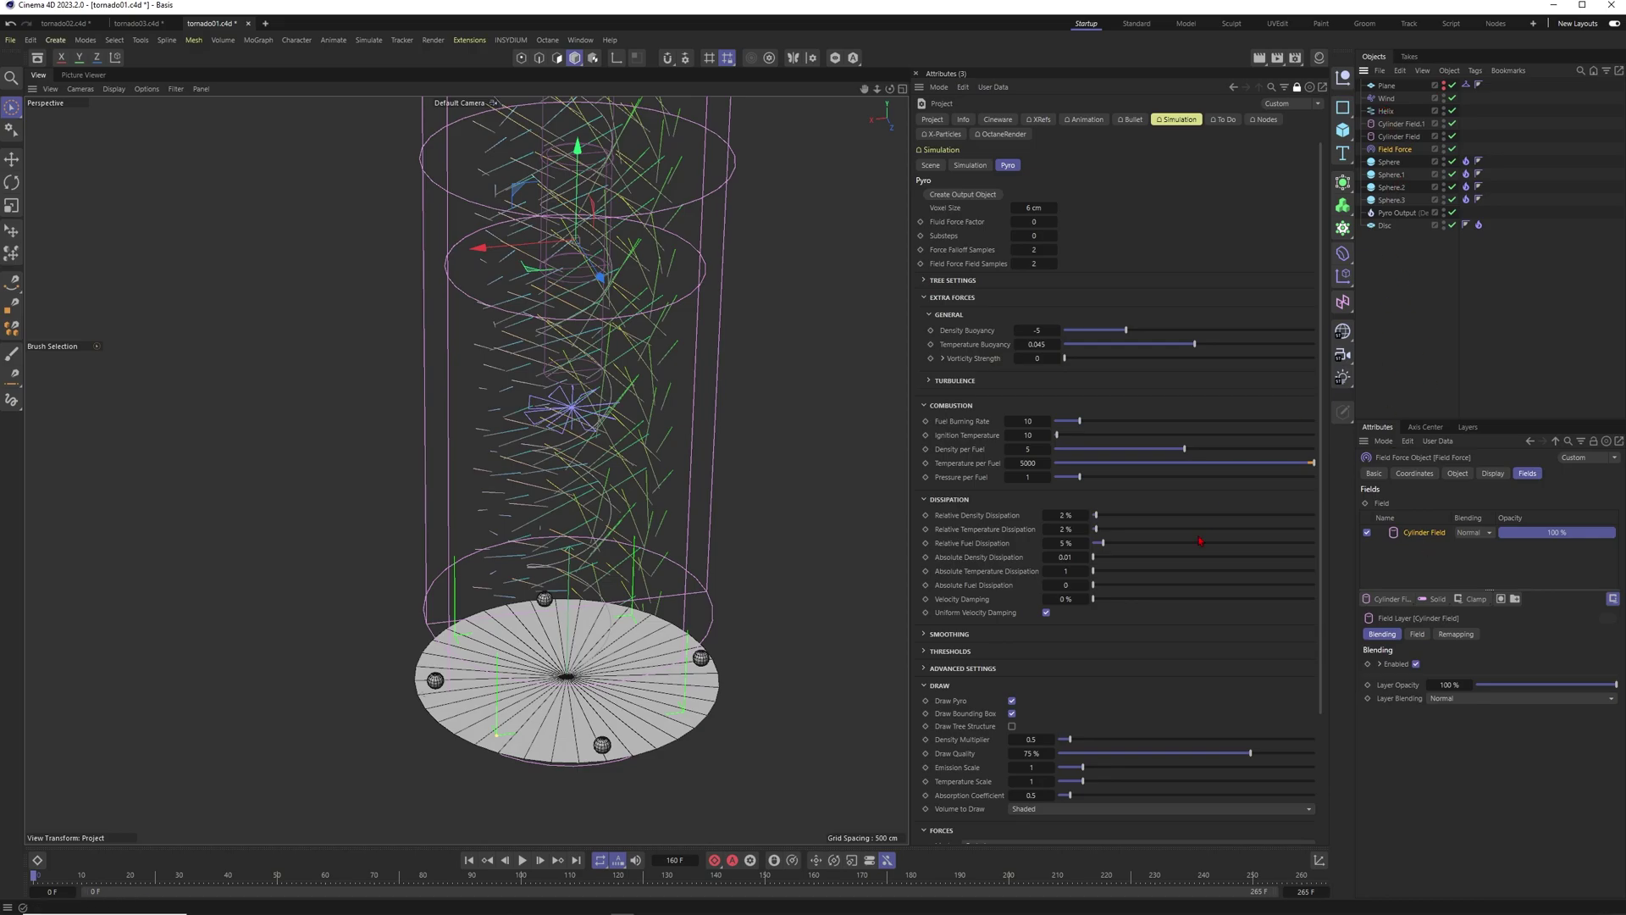
{"action": "left_click", "coordinate": [523, 859]}
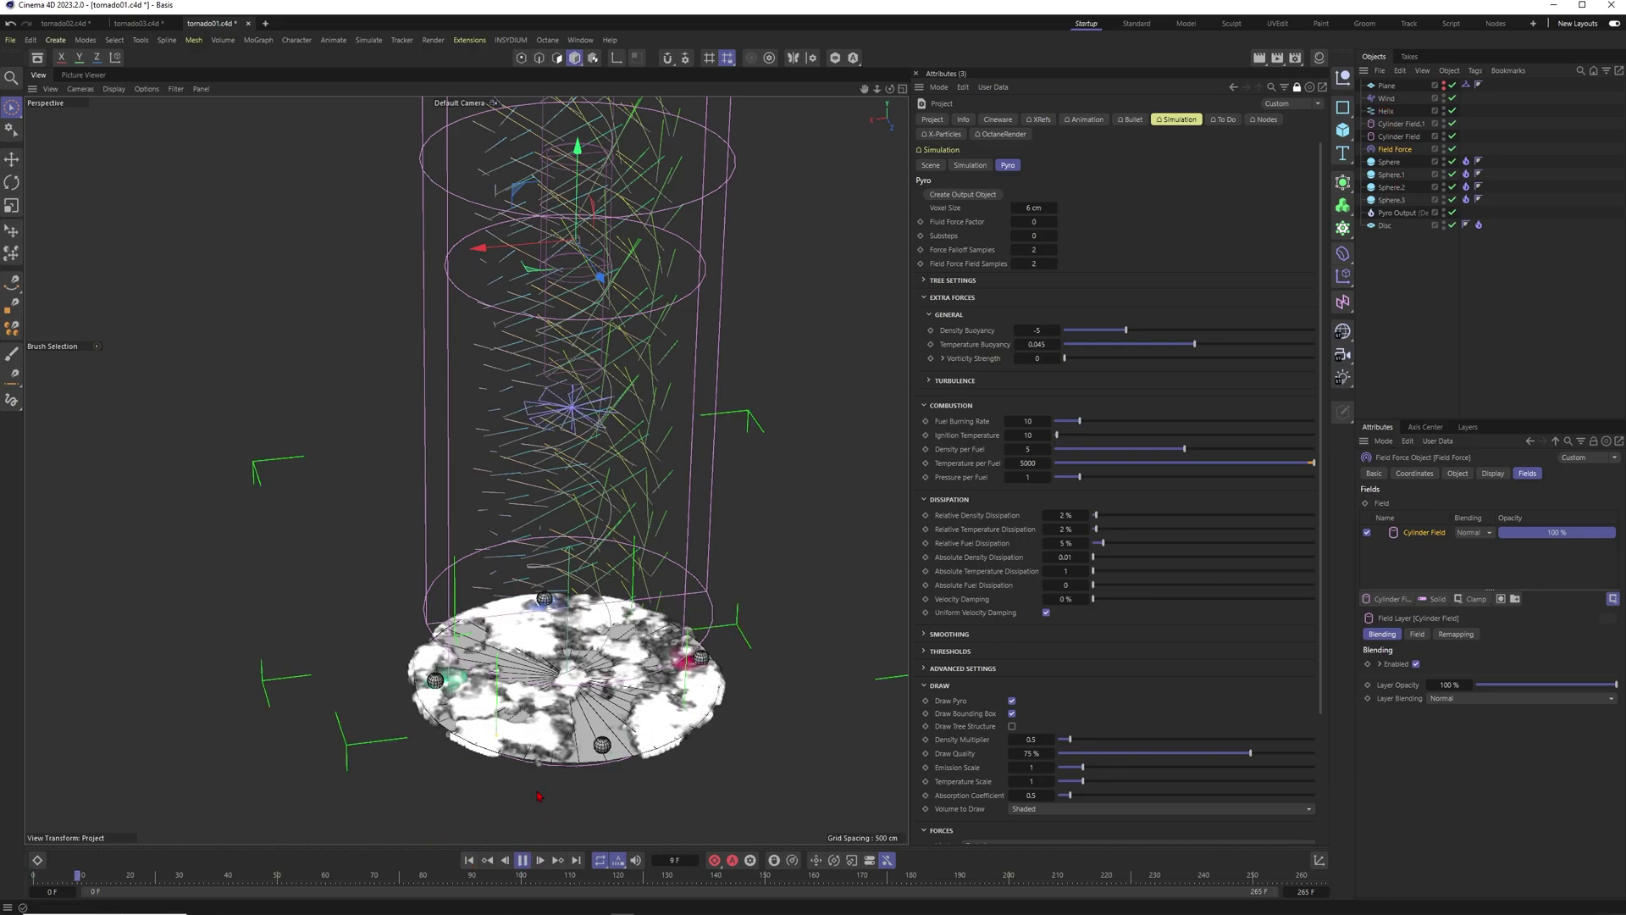
{"action": "mouse_move", "coordinate": [574, 629]}
{"action": "left_mouse_down", "text": "alt"}
{"action": "mouse_move", "coordinate": [559, 603]}
{"action": "mouse_move", "coordinate": [570, 646]}
{"action": "left_mouse_up", "text": "alt"}
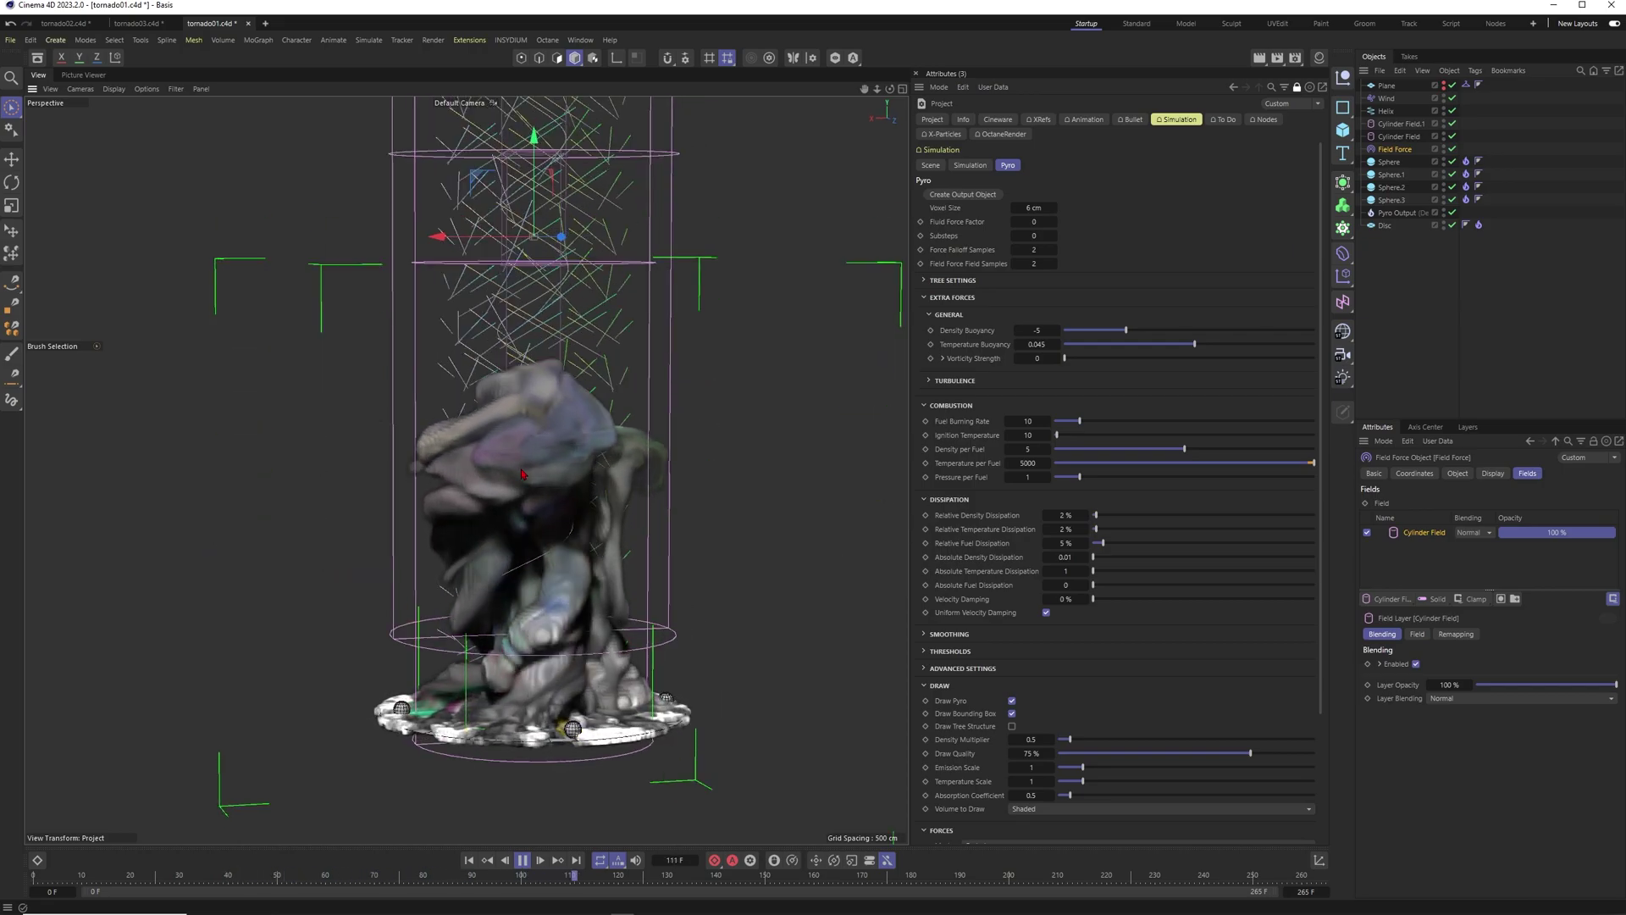
{"action": "left_click_drag", "start_coordinate": [522, 471], "coordinate": [501, 499], "text": "alt"}
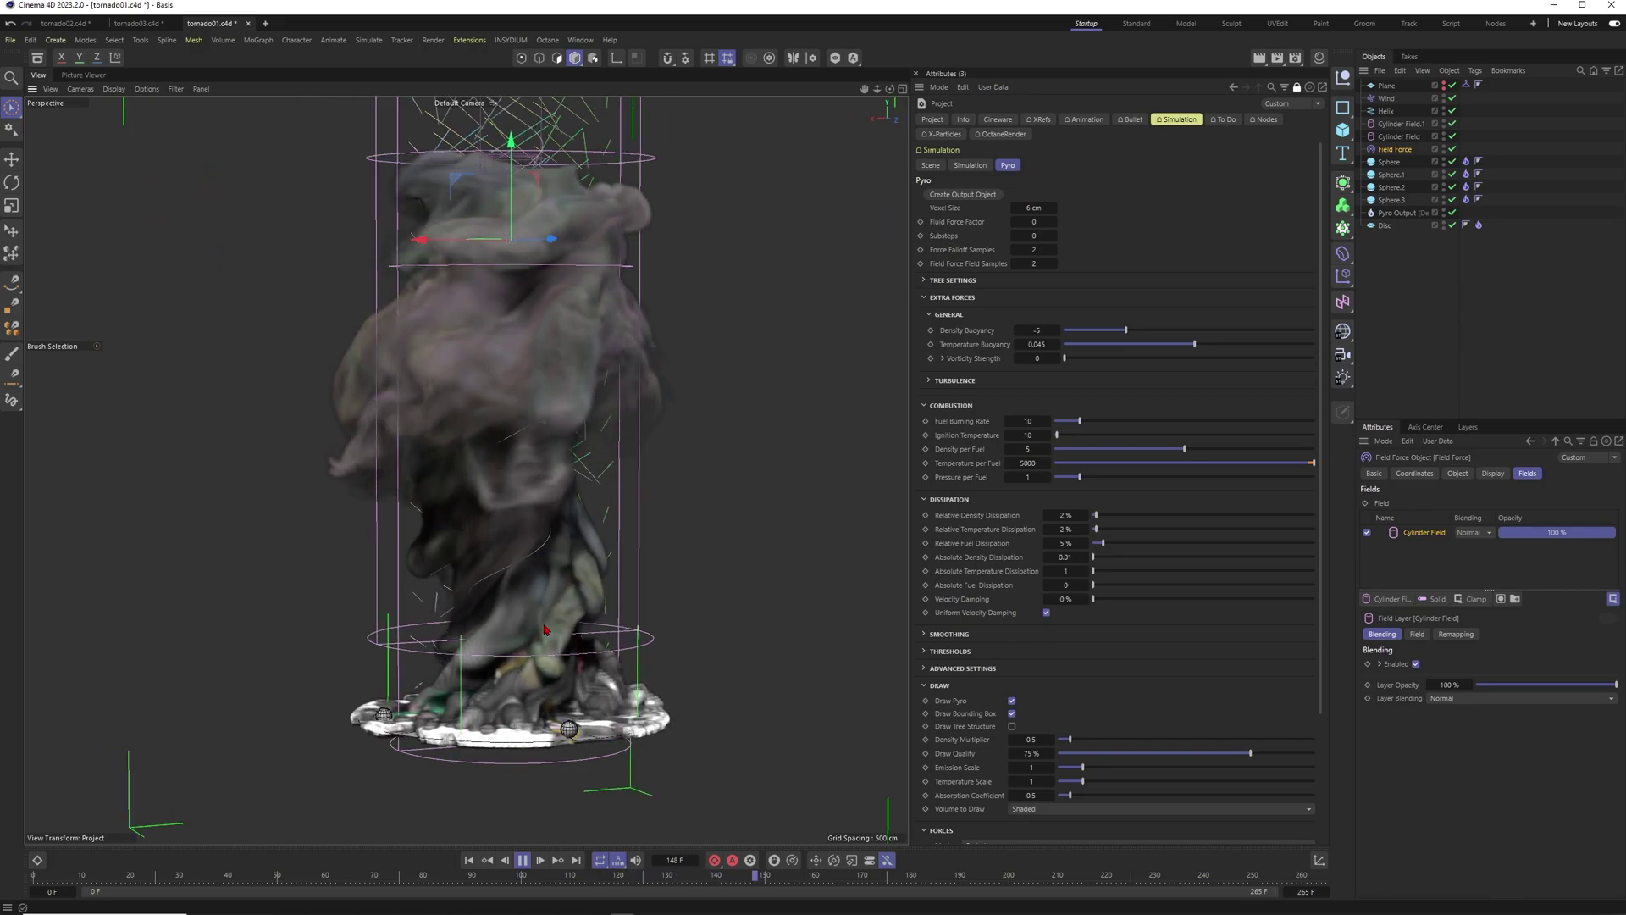
{"action": "left_click", "coordinate": [523, 859]}
Step: Examine the stopped smoke column from several sides against the outline of the Cylinder Field
{"action": "left_click_drag", "start_coordinate": [451, 383], "coordinate": [613, 432], "text": "alt"}
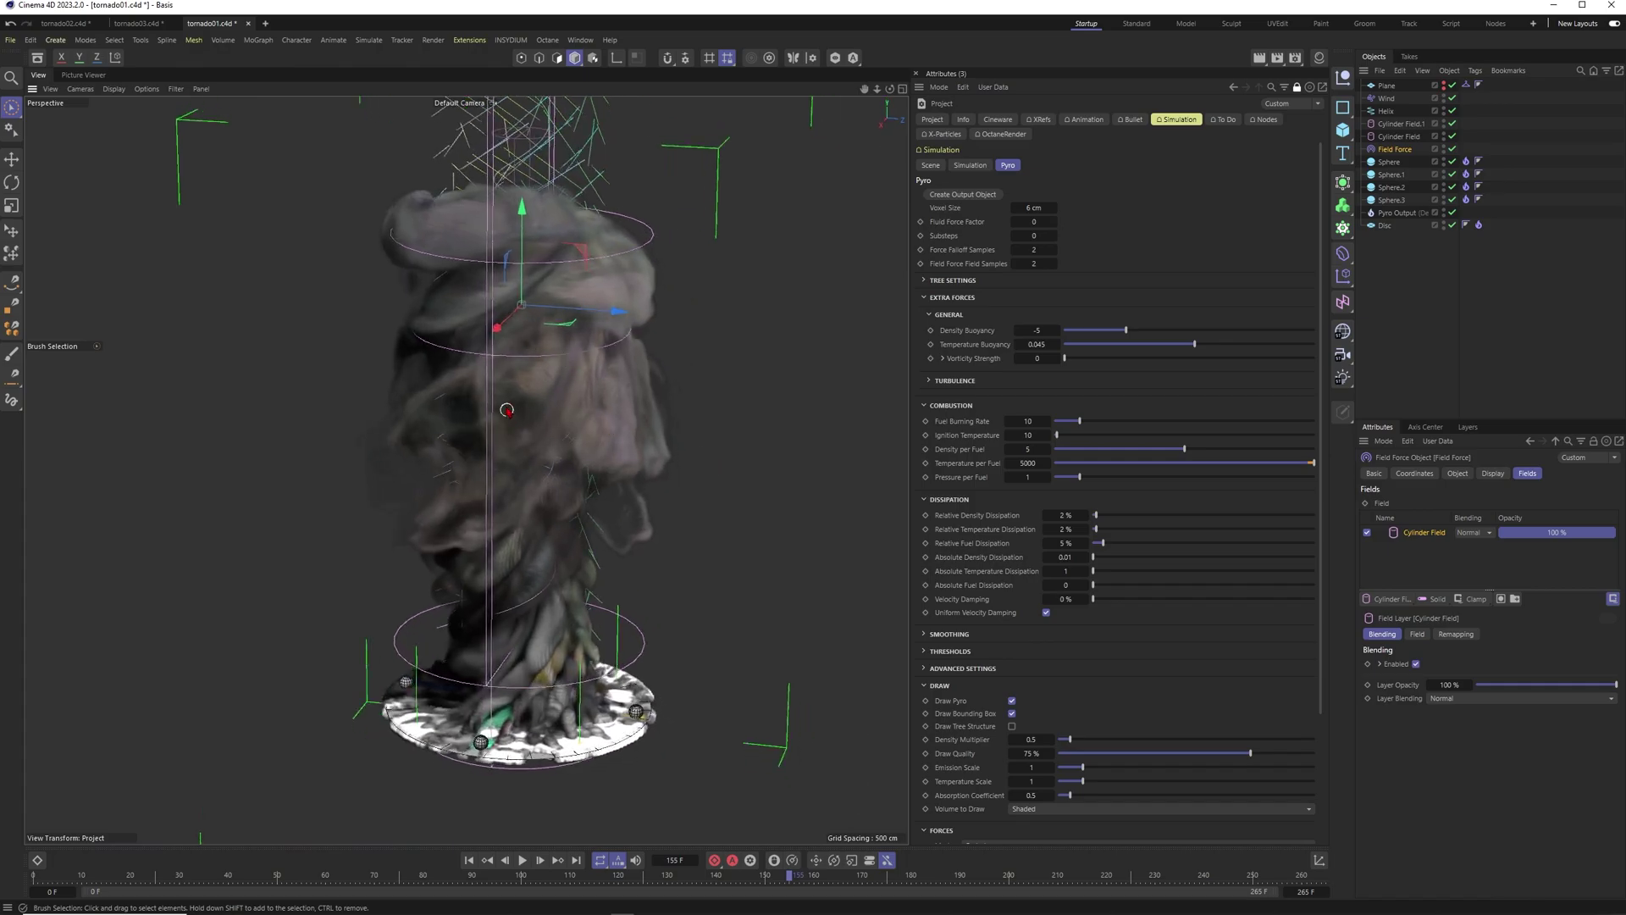
{"action": "left_click_drag", "start_coordinate": [506, 410], "coordinate": [494, 441], "text": "alt"}
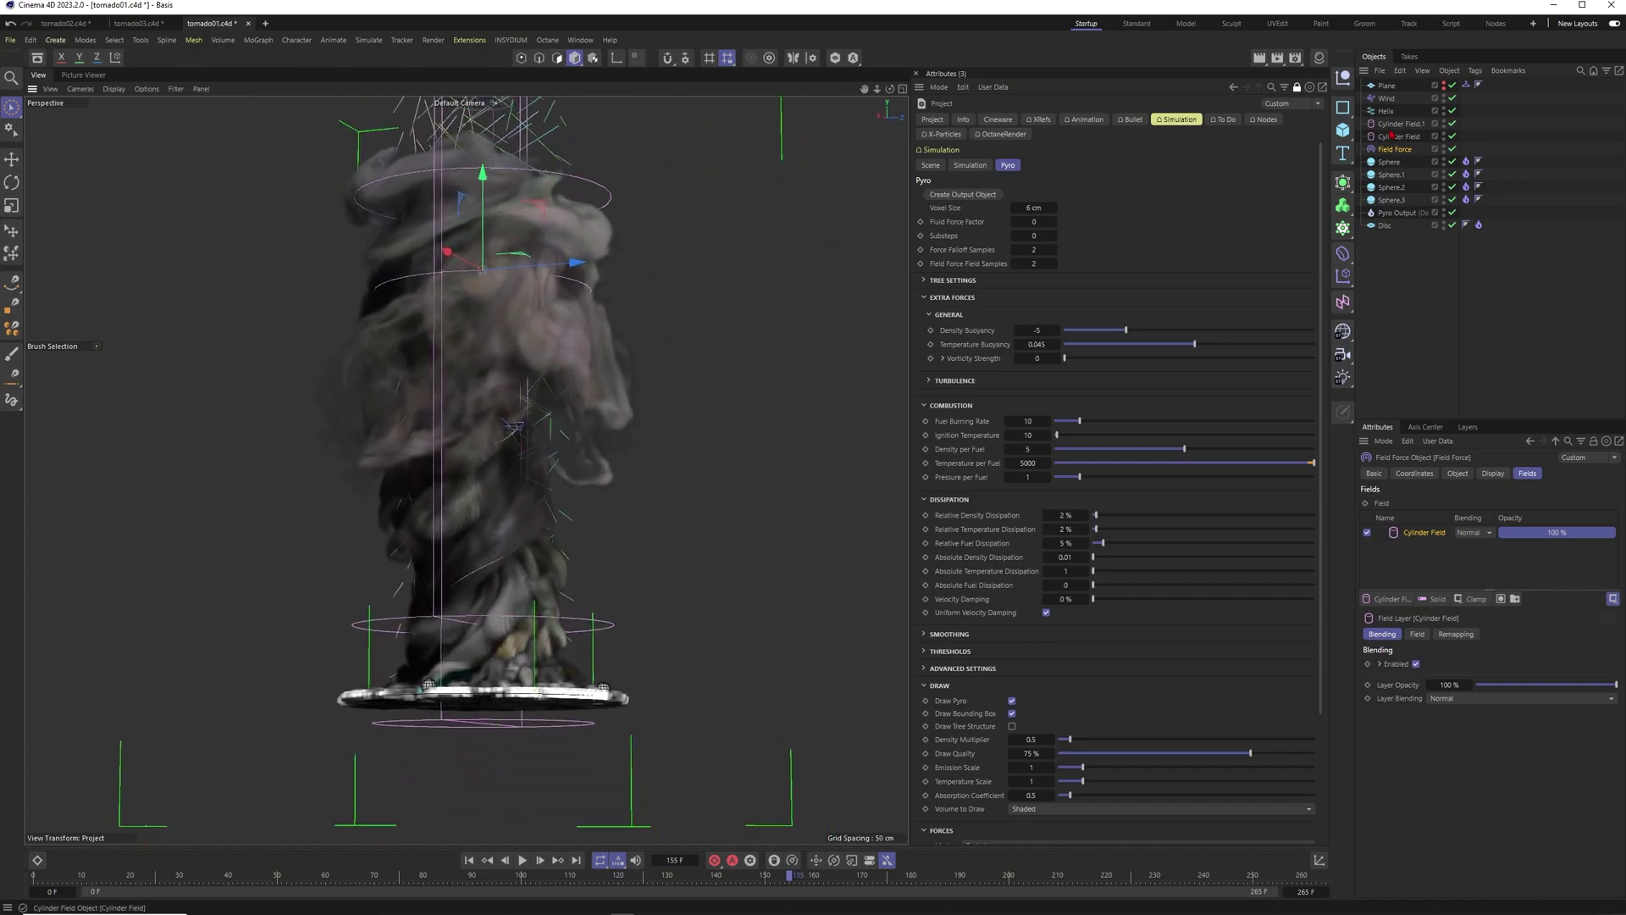
{"action": "left_click_drag", "start_coordinate": [519, 345], "coordinate": [555, 343], "text": "alt"}
{"action": "middle_click_drag", "start_coordinate": [458, 254], "coordinate": [697, 343], "text": "alt"}
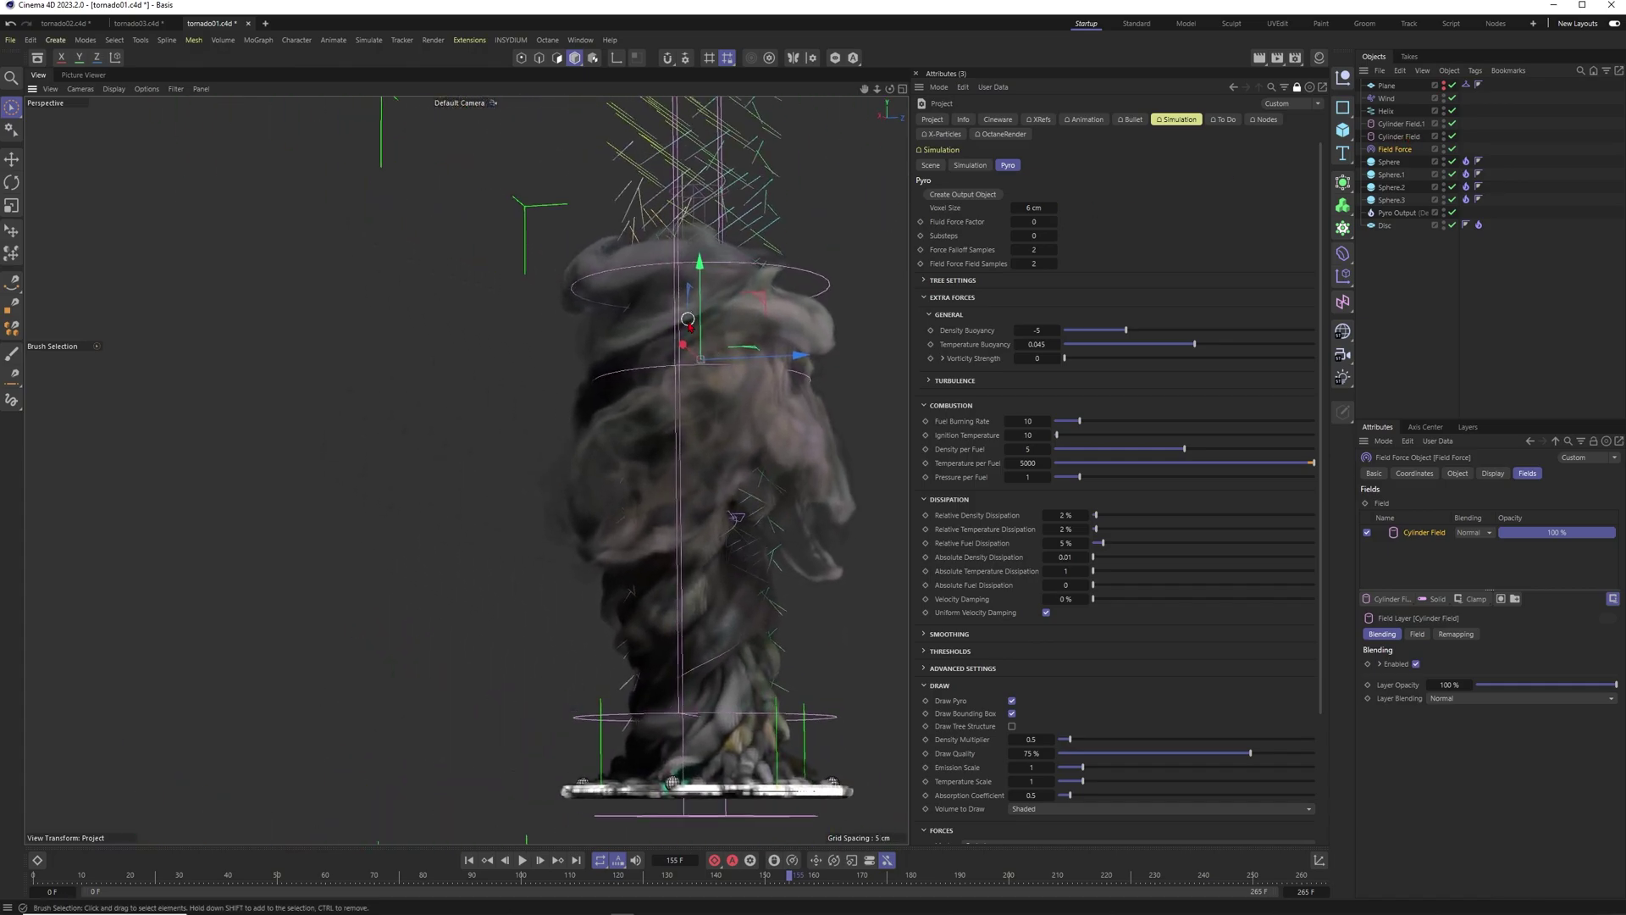
{"action": "left_click_drag", "start_coordinate": [660, 326], "coordinate": [675, 317], "text": "alt"}
{"action": "middle_click_drag", "start_coordinate": [693, 403], "coordinate": [627, 415], "text": "alt"}
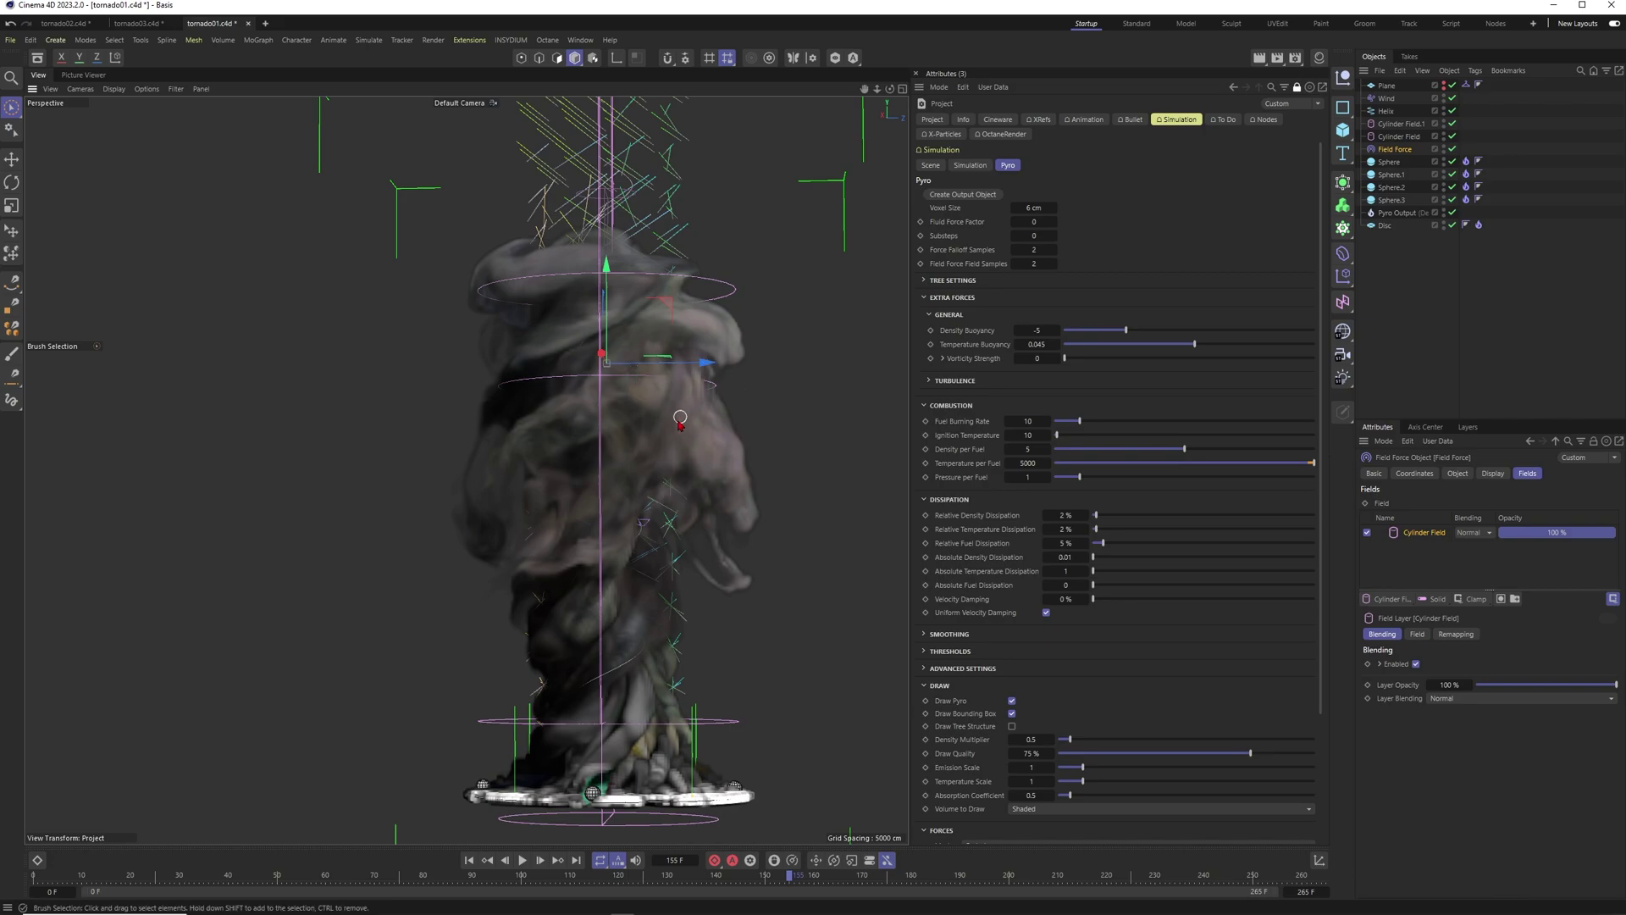
Step: Widen the Field Force's Cylinder Field beyond the smoke column and set its remapping Inner Offset to 18%
{"action": "left_click", "coordinate": [1409, 137]}
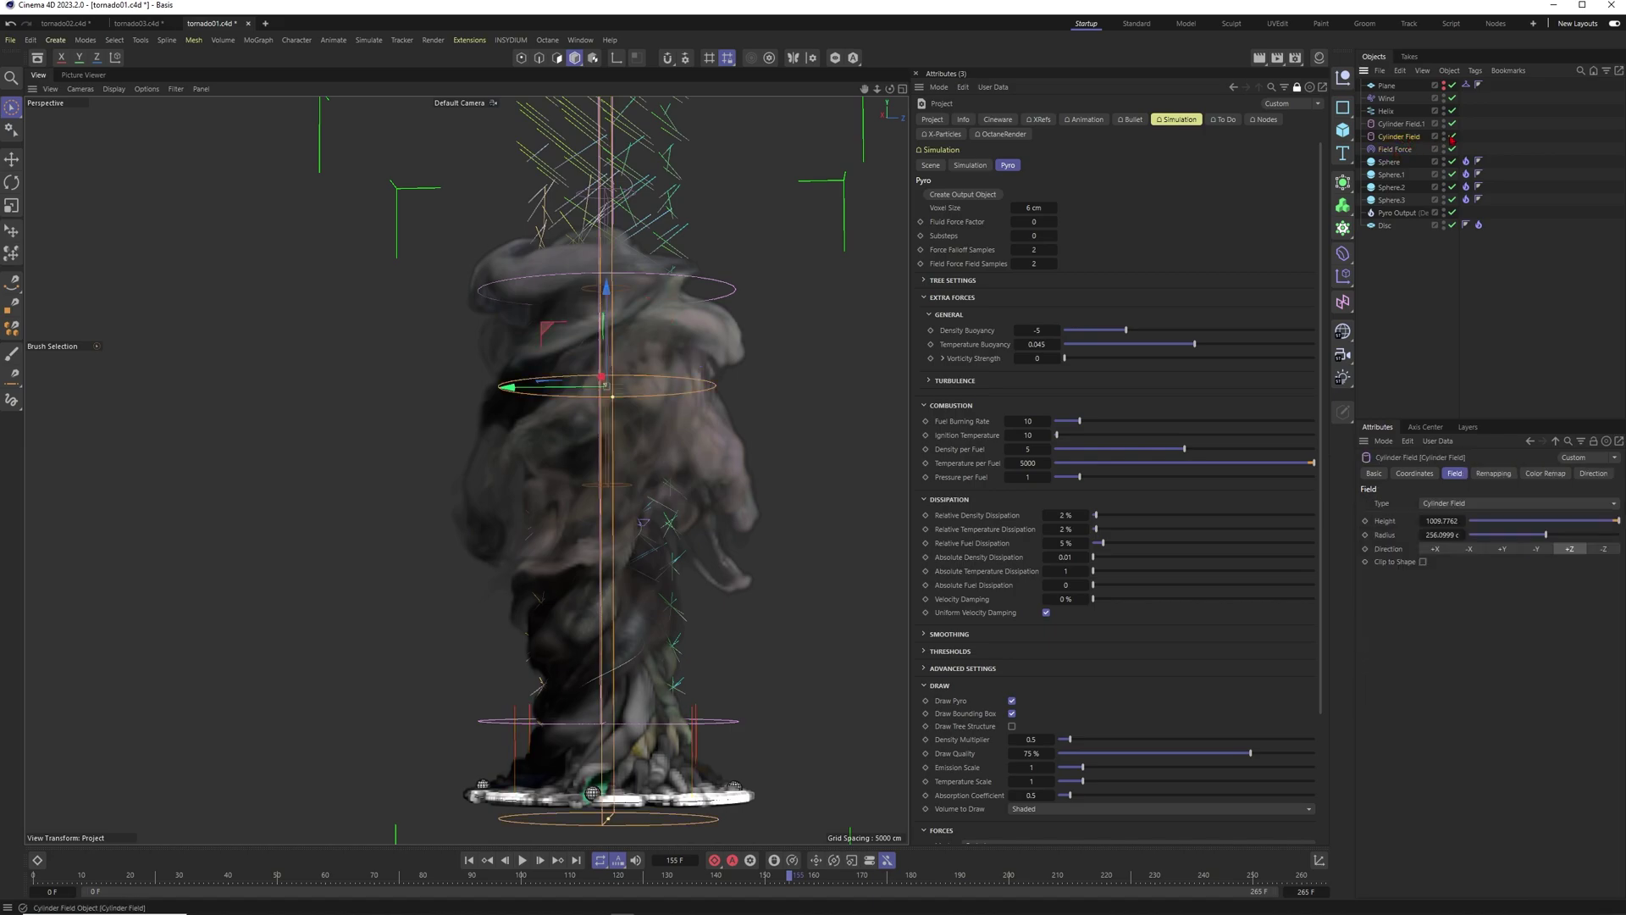
{"action": "mouse_move", "coordinate": [613, 405]}
{"action": "left_mouse_down"}
{"action": "mouse_move", "coordinate": [582, 434]}
{"action": "mouse_move", "coordinate": [597, 427]}
{"action": "left_mouse_up"}
{"action": "left_click", "coordinate": [1493, 474]}
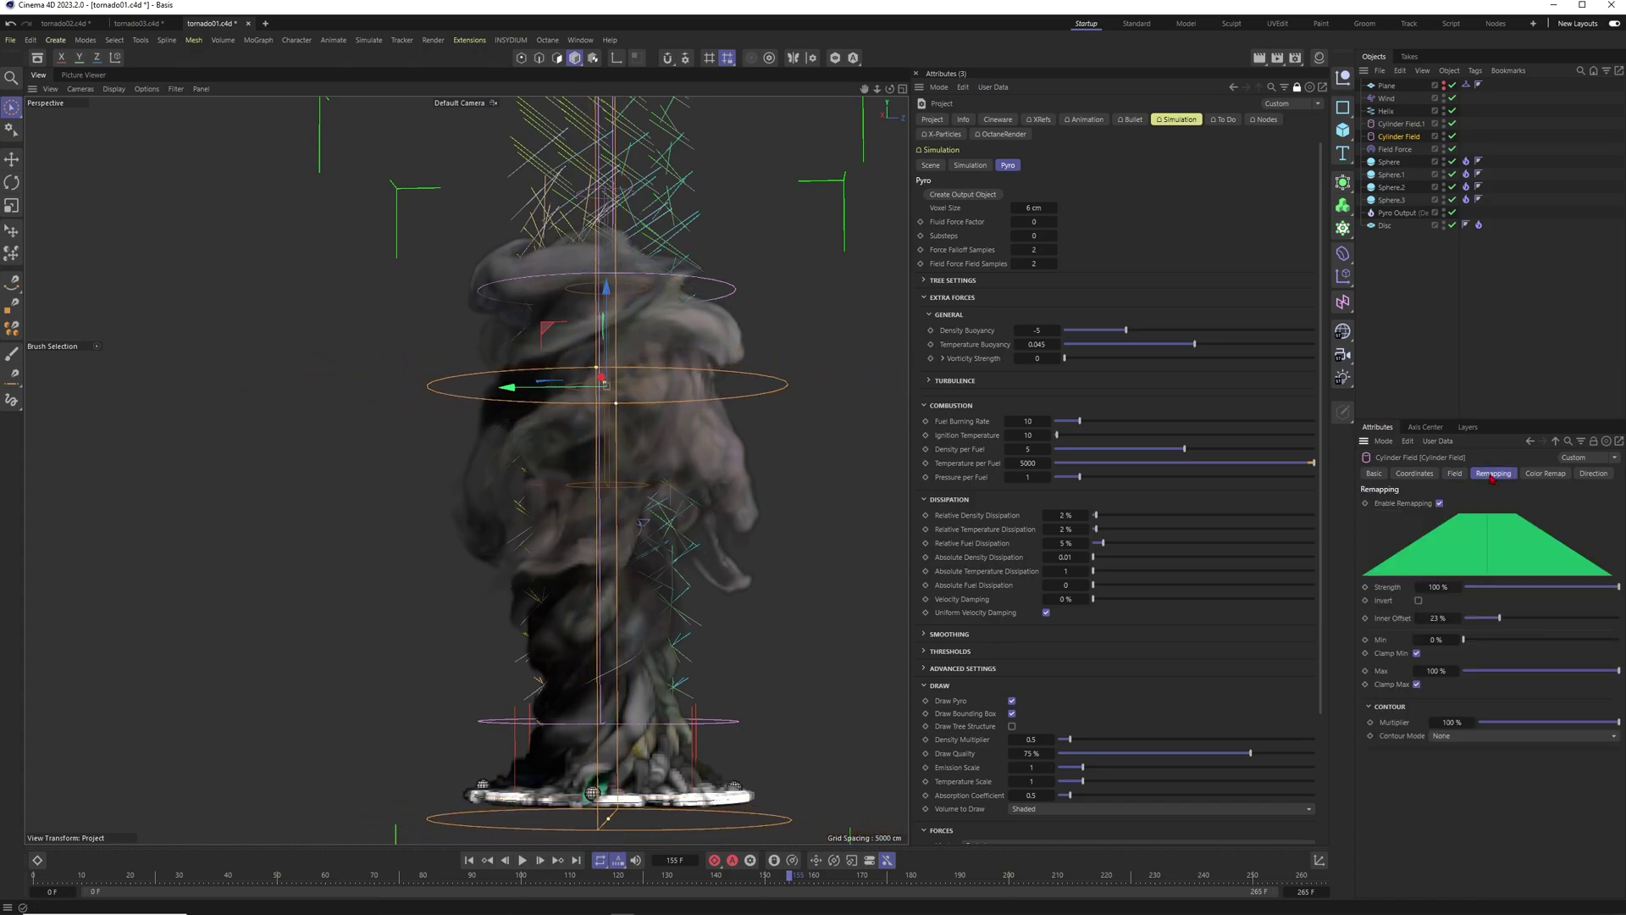
{"action": "left_click", "coordinate": [1489, 621]}
{"action": "left_click_drag", "start_coordinate": [638, 363], "coordinate": [465, 470], "text": "alt"}
{"action": "left_click_drag", "start_coordinate": [568, 357], "coordinate": [613, 367], "text": "alt"}
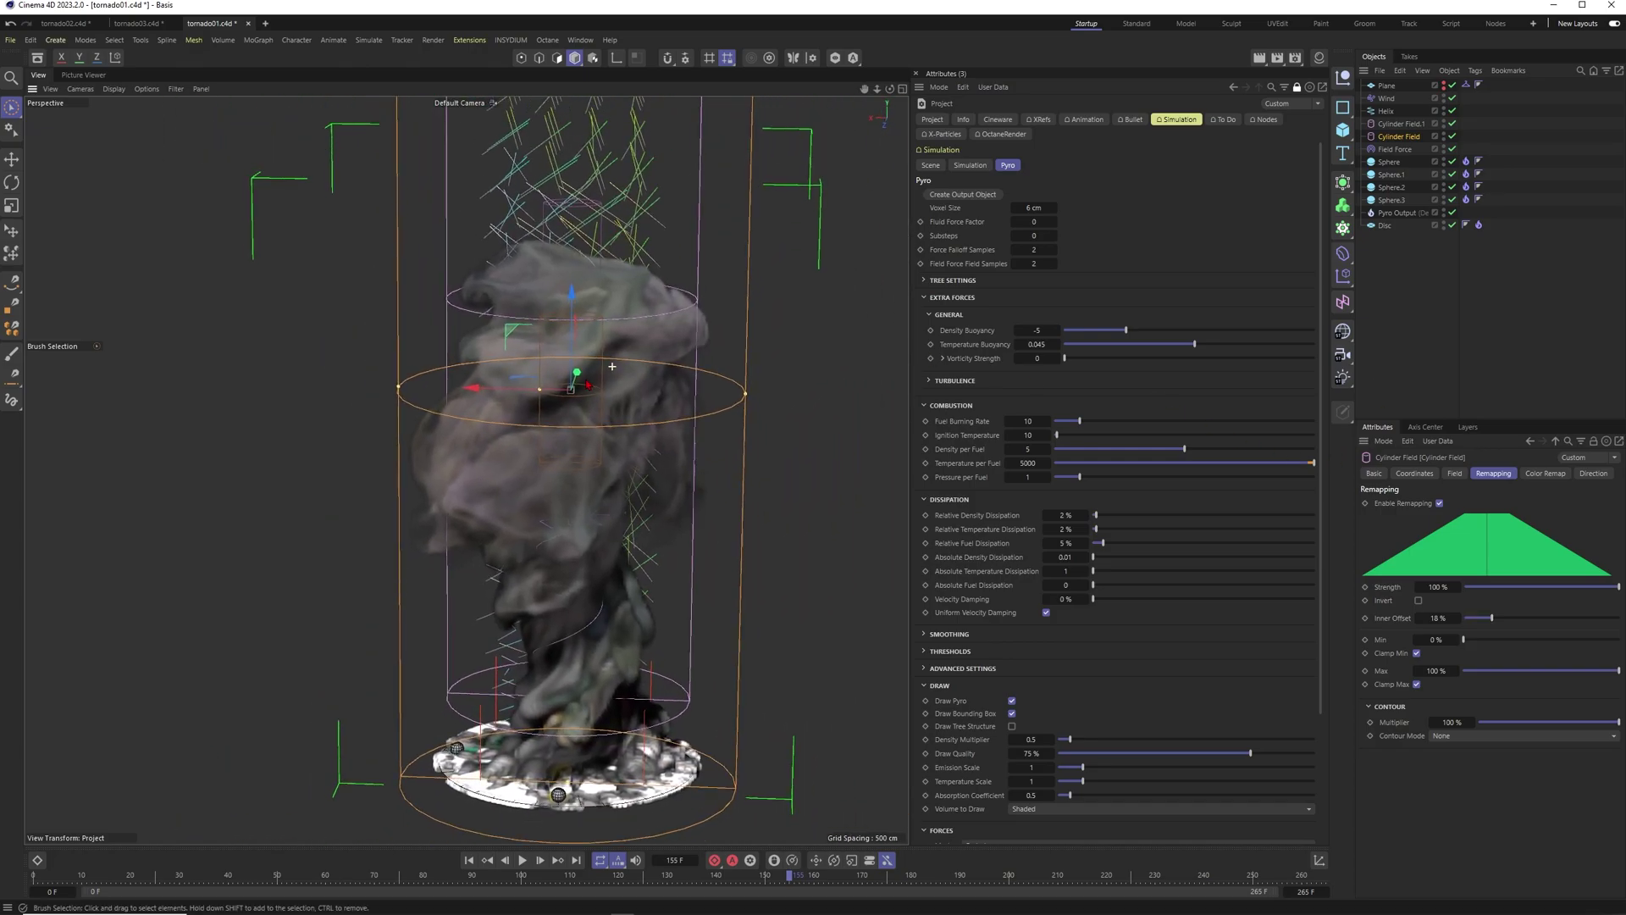
Step: Return to the first frame and examine the Wind object with its limiting Cylinder Field.1 around the emitter disc
{"action": "left_click", "coordinate": [1386, 98]}
{"action": "scroll", "coordinate": [567, 436], "scroll_direction": "down", "scroll_amount": 1}
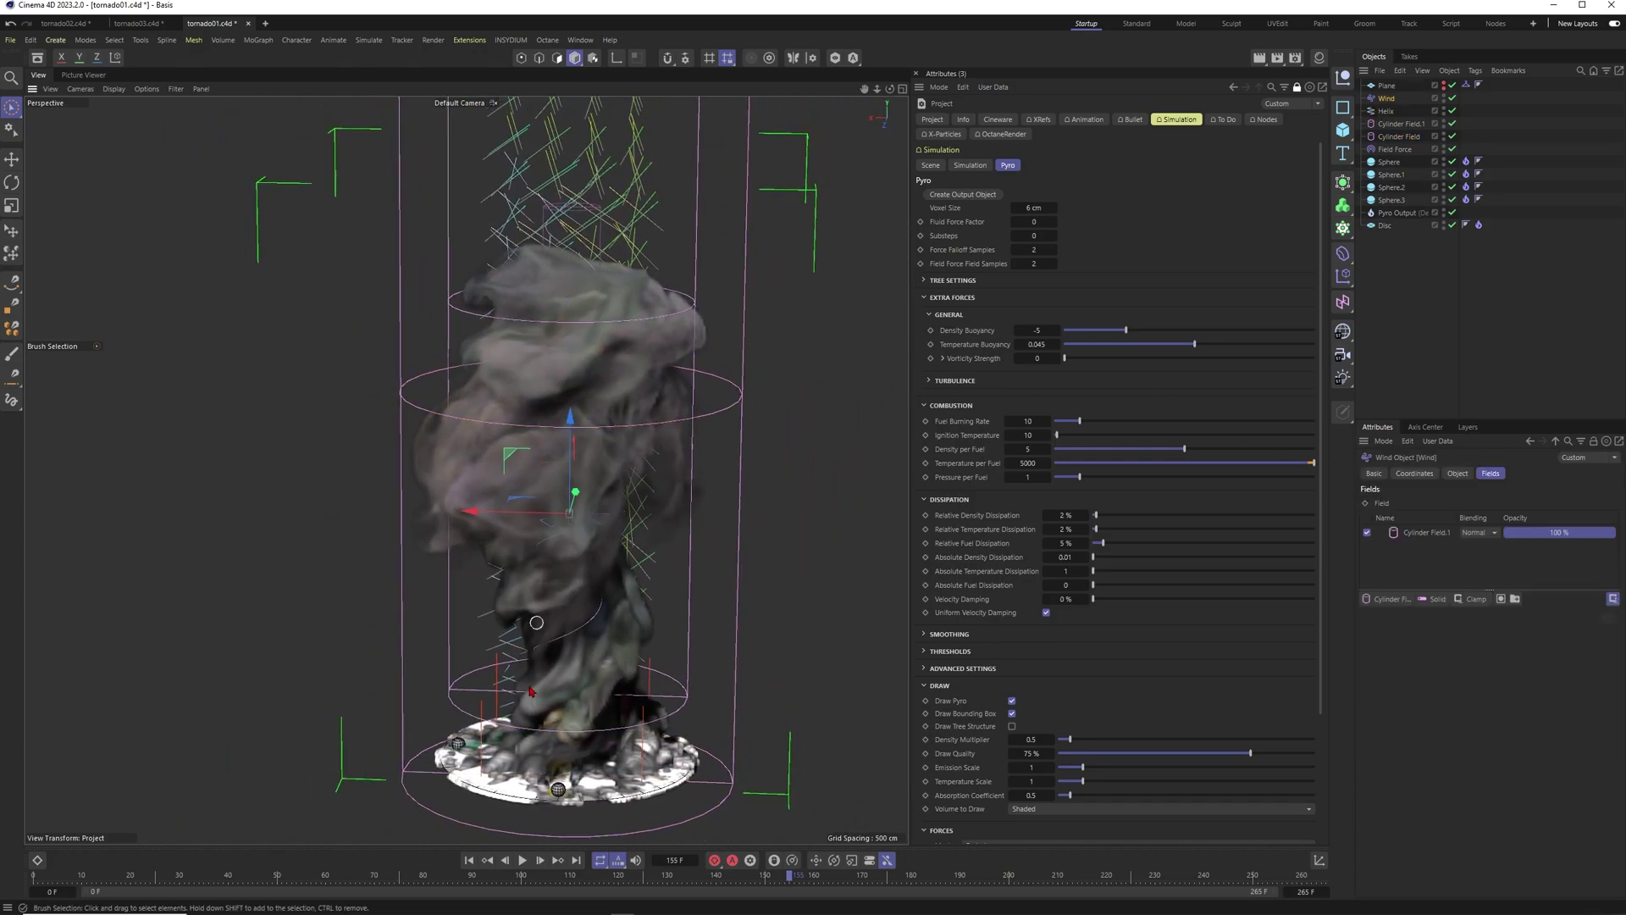
{"action": "left_click", "coordinate": [469, 861]}
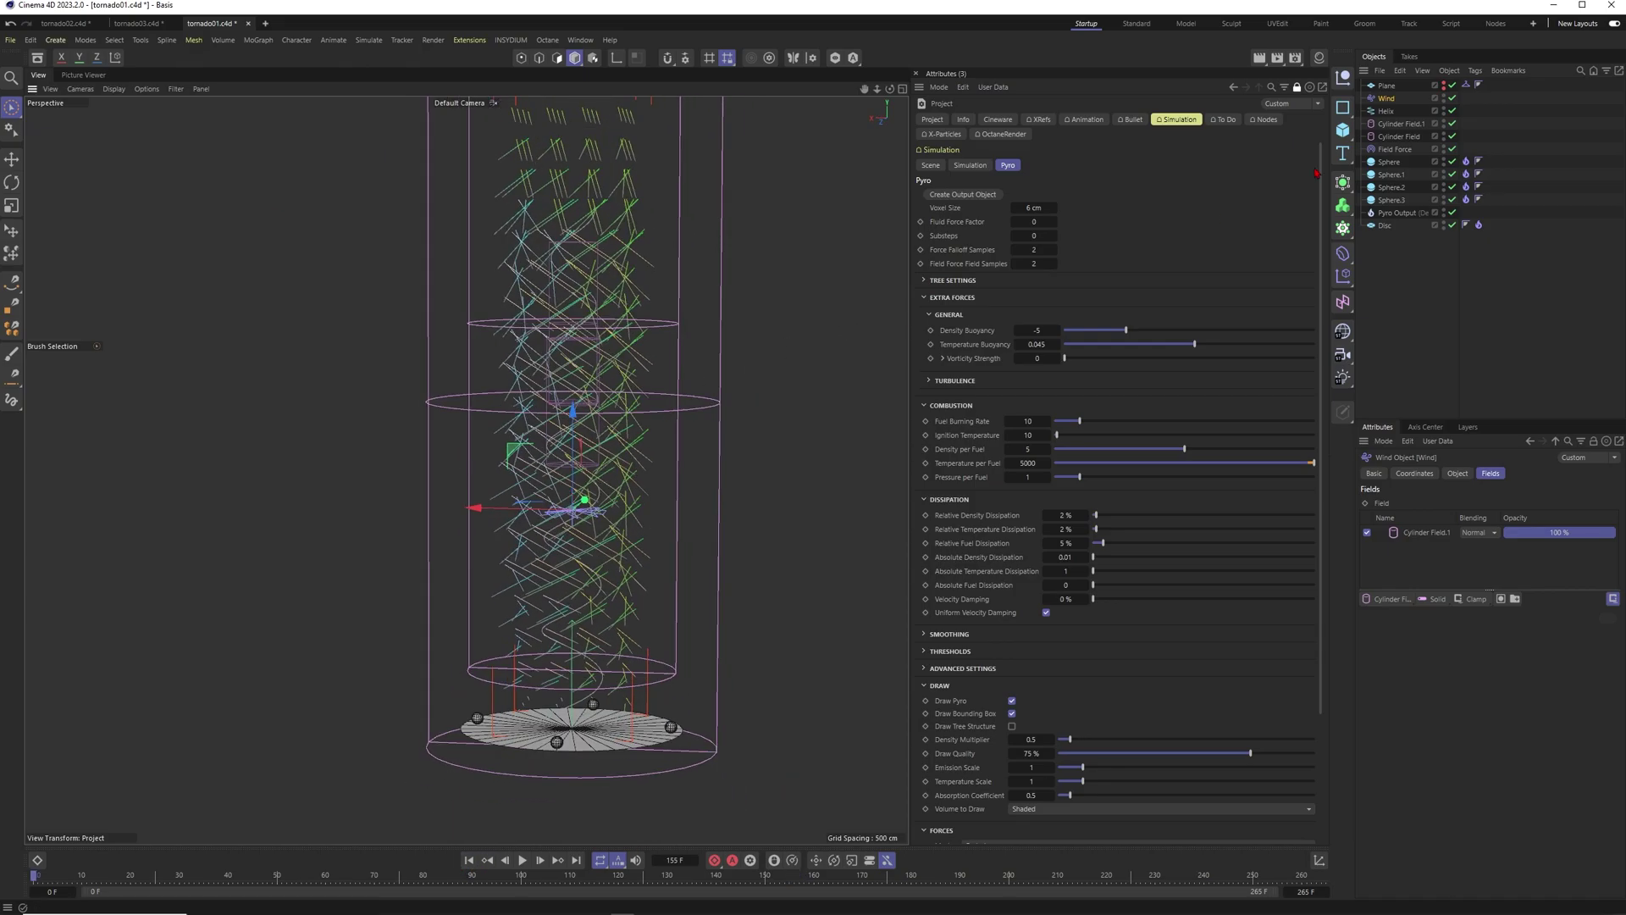
{"action": "scroll", "coordinate": [633, 336], "scroll_direction": "down", "scroll_amount": 1}
{"action": "middle_click_drag", "start_coordinate": [633, 336], "coordinate": [618, 576], "text": "alt"}
{"action": "scroll", "coordinate": [593, 508], "scroll_direction": "down", "scroll_amount": 1}
{"action": "left_click_drag", "start_coordinate": [563, 534], "coordinate": [629, 653], "text": "alt"}
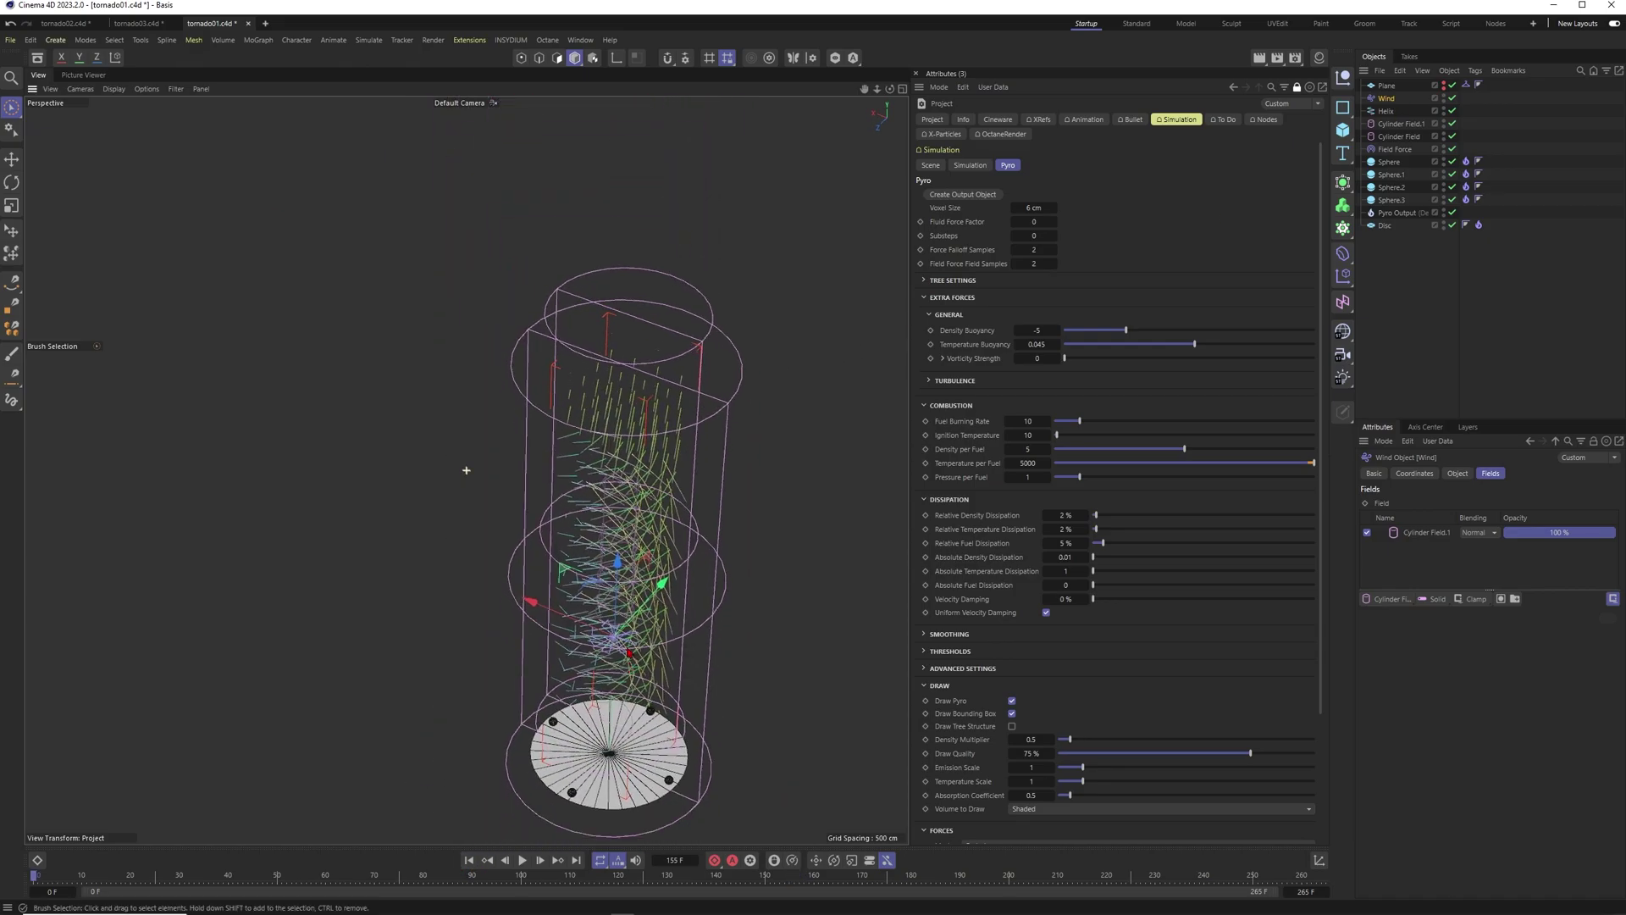
{"action": "middle_click_drag", "start_coordinate": [656, 601], "coordinate": [659, 424], "text": "alt"}
{"action": "scroll", "coordinate": [658, 425], "scroll_direction": "up", "scroll_amount": 1}
{"action": "scroll", "coordinate": [594, 483], "scroll_direction": "up", "scroll_amount": 3}
{"action": "left_click_drag", "start_coordinate": [595, 483], "coordinate": [617, 392], "text": "alt"}
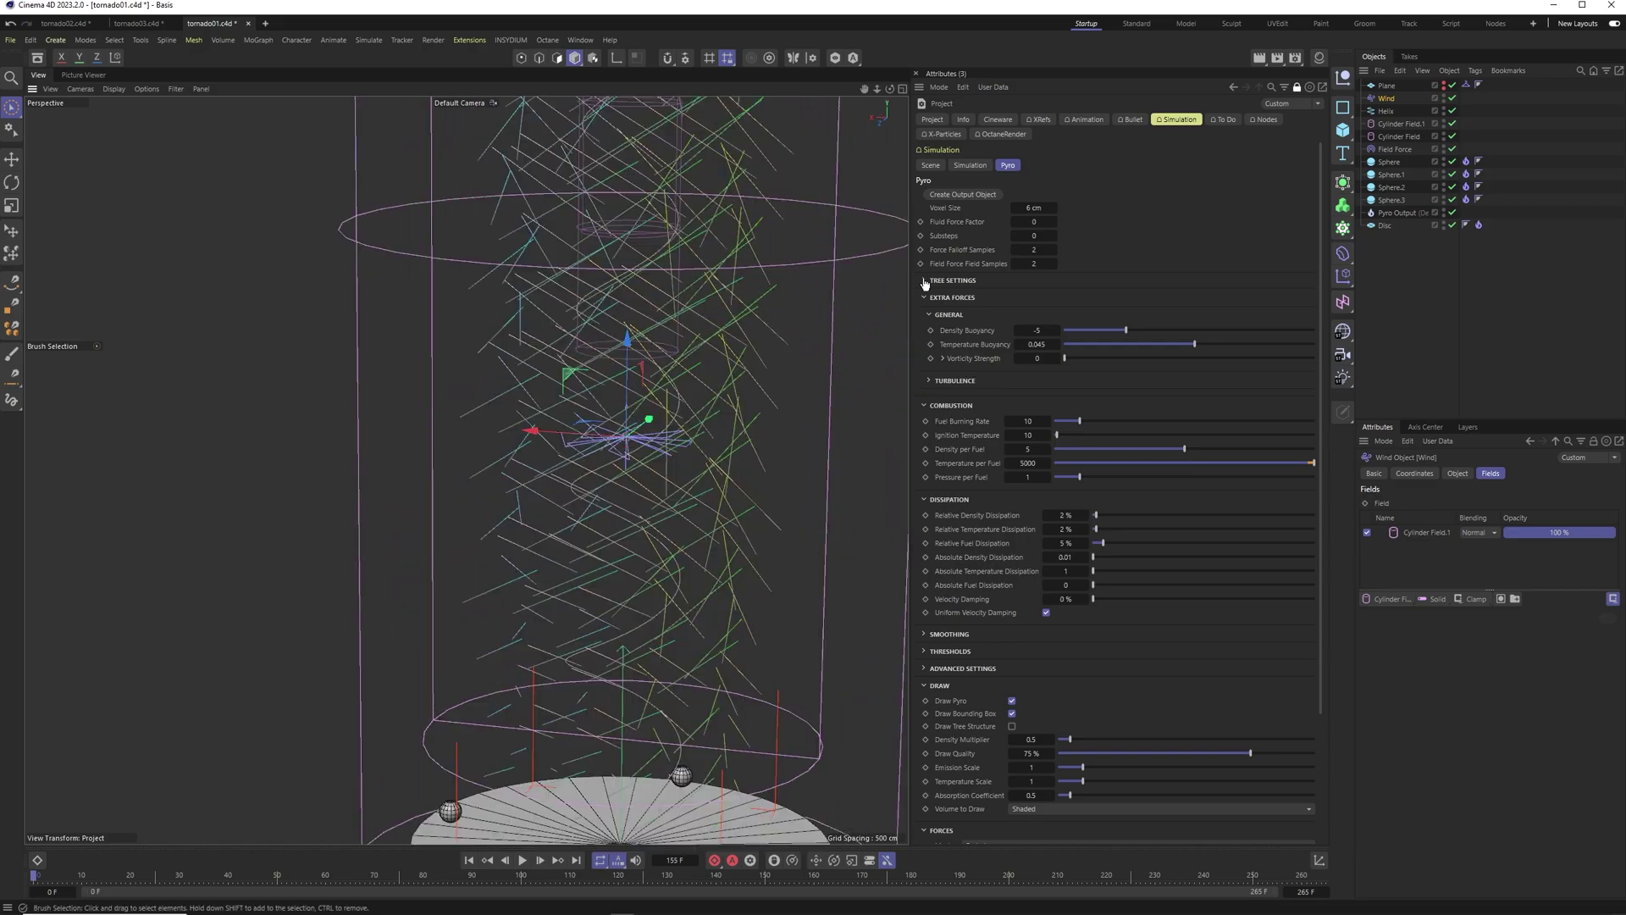
Step: Set the Wind object's Wind Speed to 1000 cm and start the simulation to test it
{"action": "left_click", "coordinate": [1457, 474]}
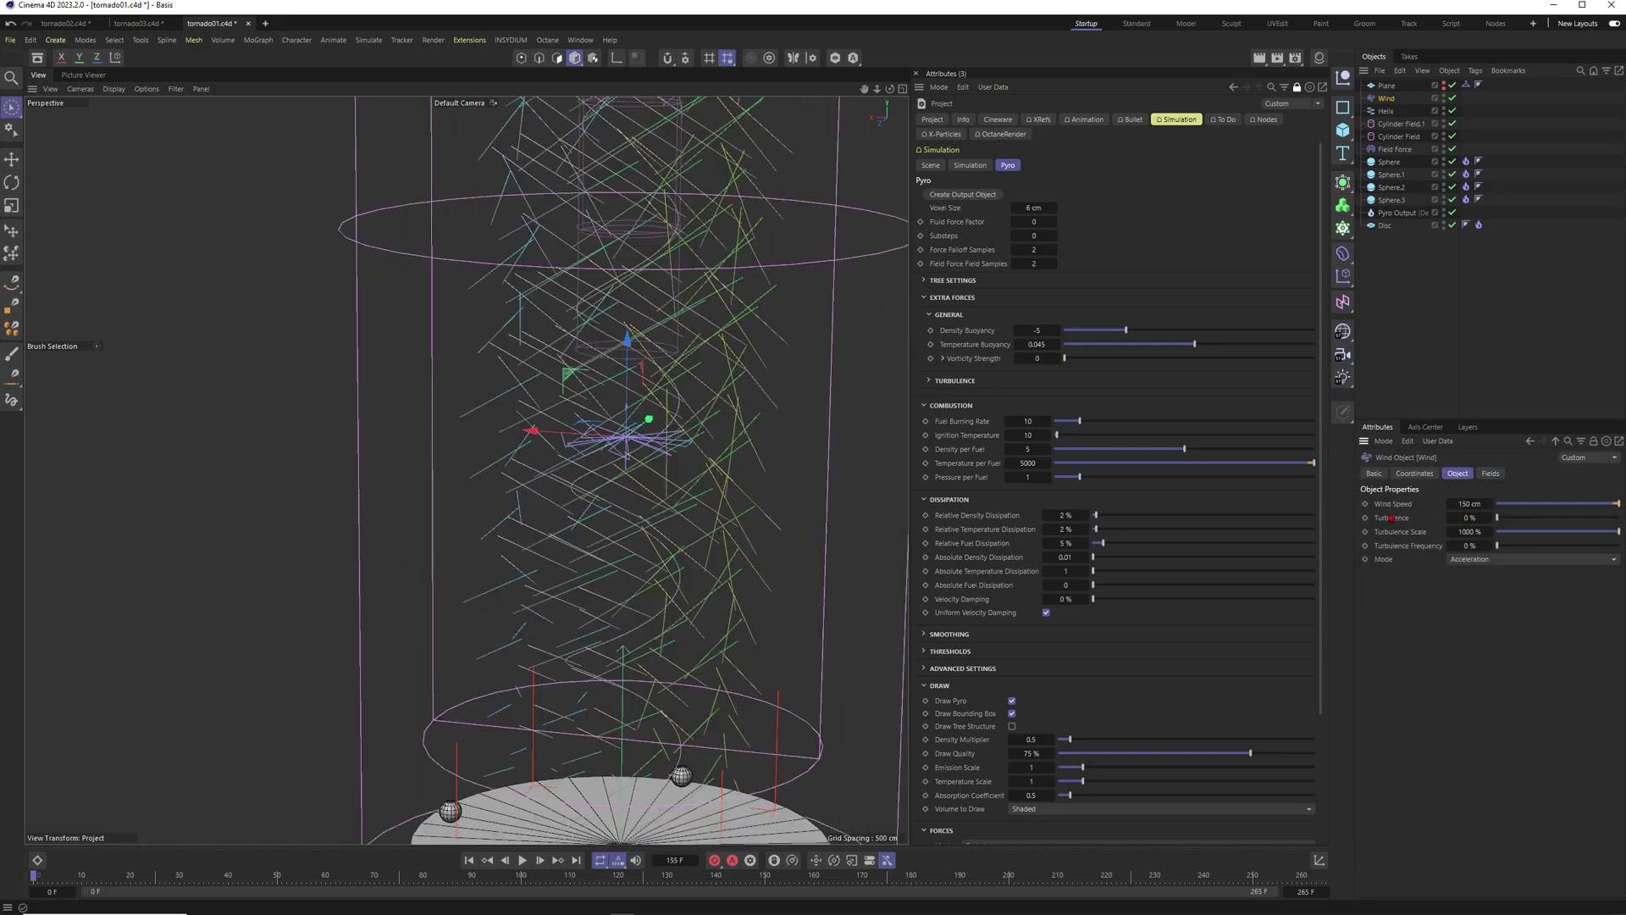
{"action": "middle_click_drag", "start_coordinate": [607, 538], "coordinate": [642, 436], "text": "alt"}
{"action": "scroll", "coordinate": [649, 433], "scroll_direction": "down", "scroll_amount": 2}
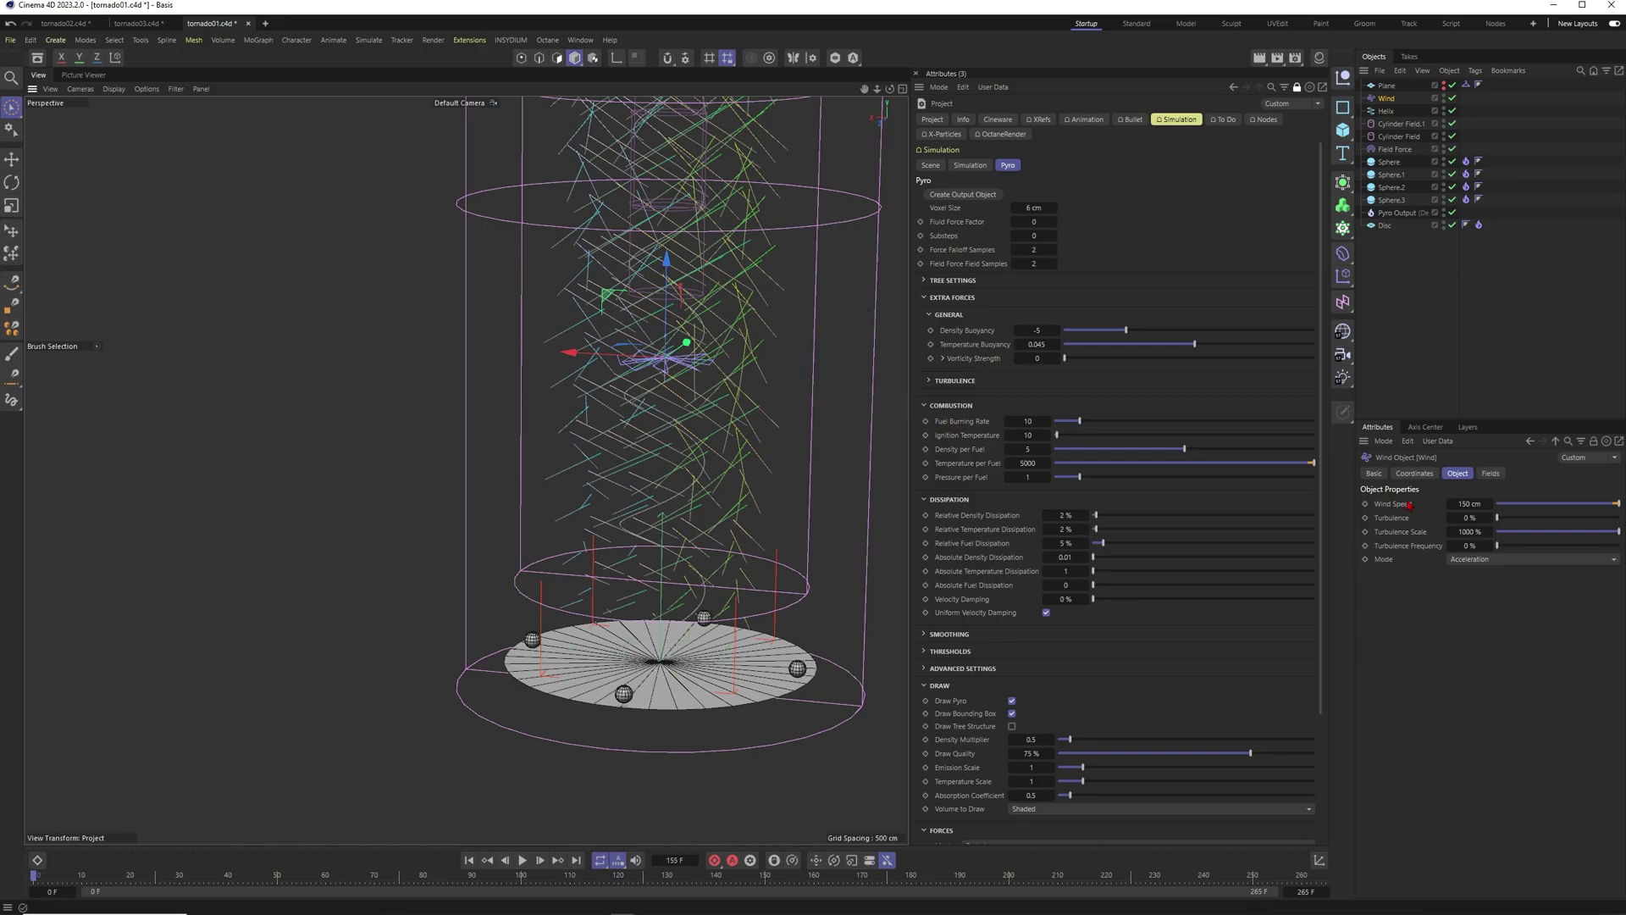
{"action": "key", "text": "Return"}
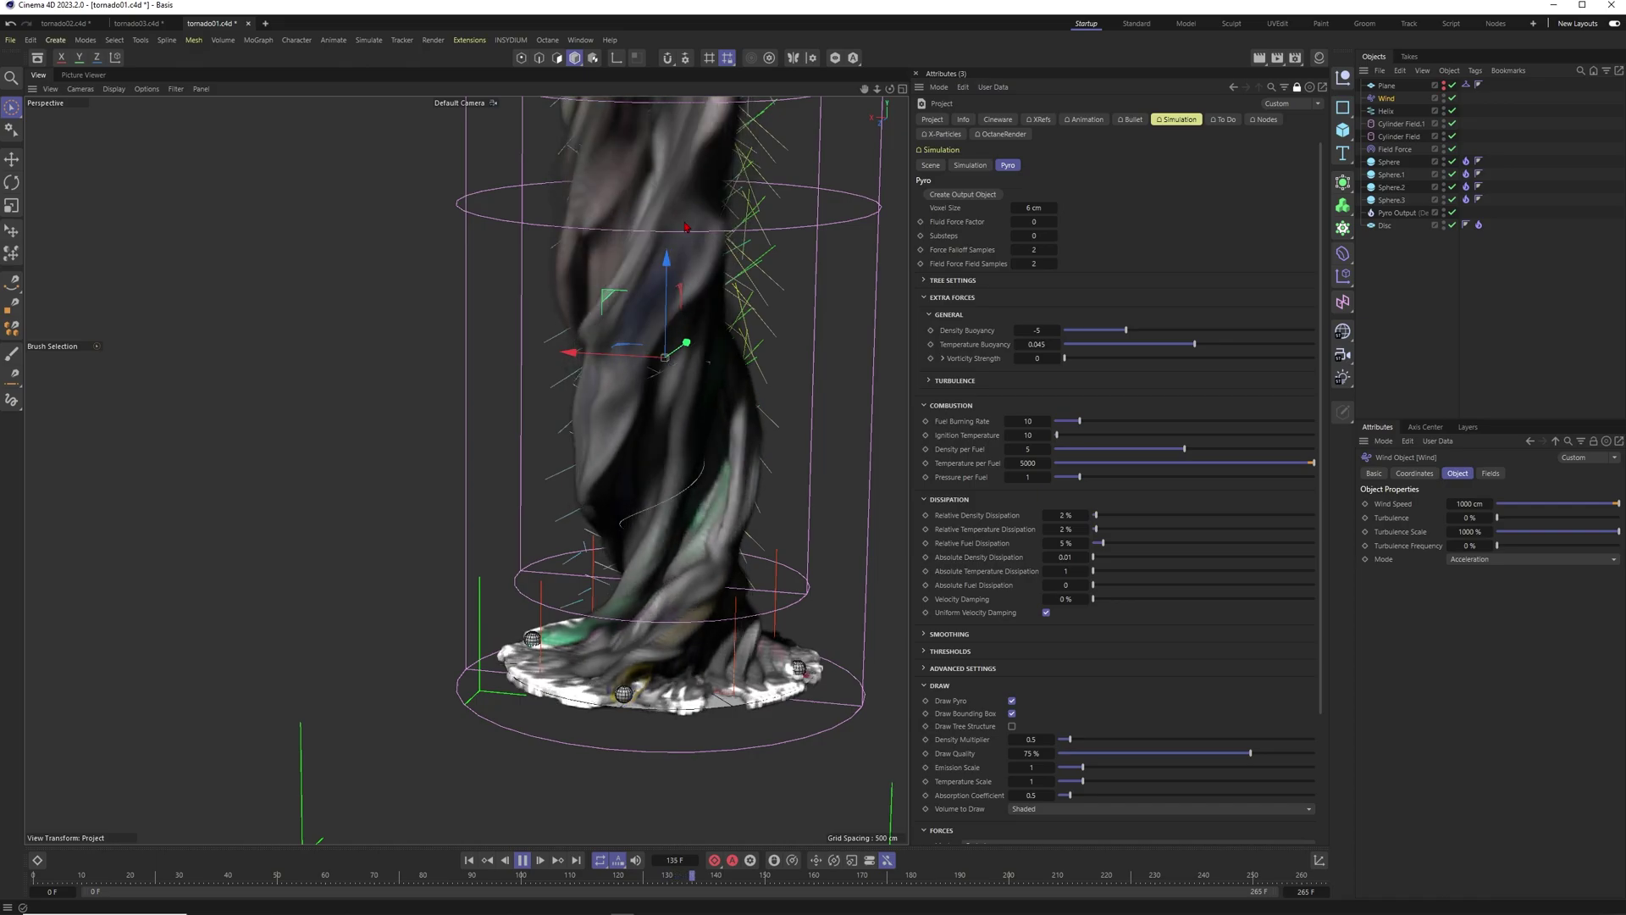
Step: Stop the strong-wind simulation at about frame 141 and examine the twisted smoke column from several angles
{"action": "left_click", "coordinate": [522, 859]}
{"action": "scroll", "coordinate": [667, 423], "scroll_direction": "down", "scroll_amount": 2}
{"action": "middle_click_drag", "start_coordinate": [630, 305], "coordinate": [633, 461], "text": "alt"}
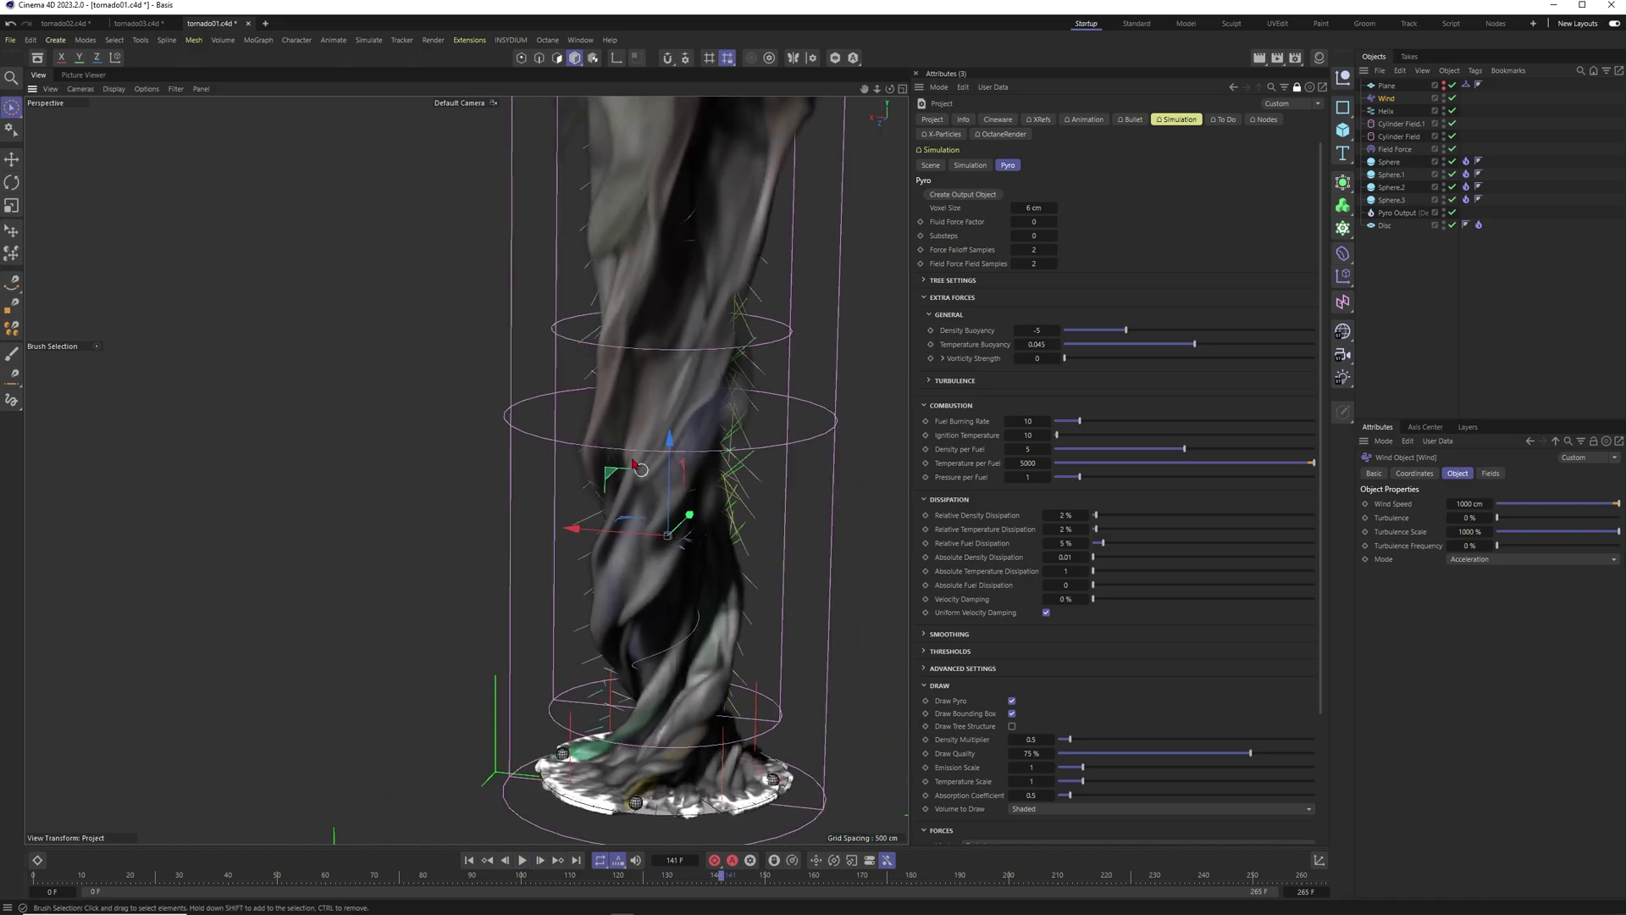
{"action": "left_click_drag", "start_coordinate": [632, 462], "coordinate": [635, 406], "text": "alt"}
{"action": "scroll", "coordinate": [640, 460], "scroll_direction": "up", "scroll_amount": 2}
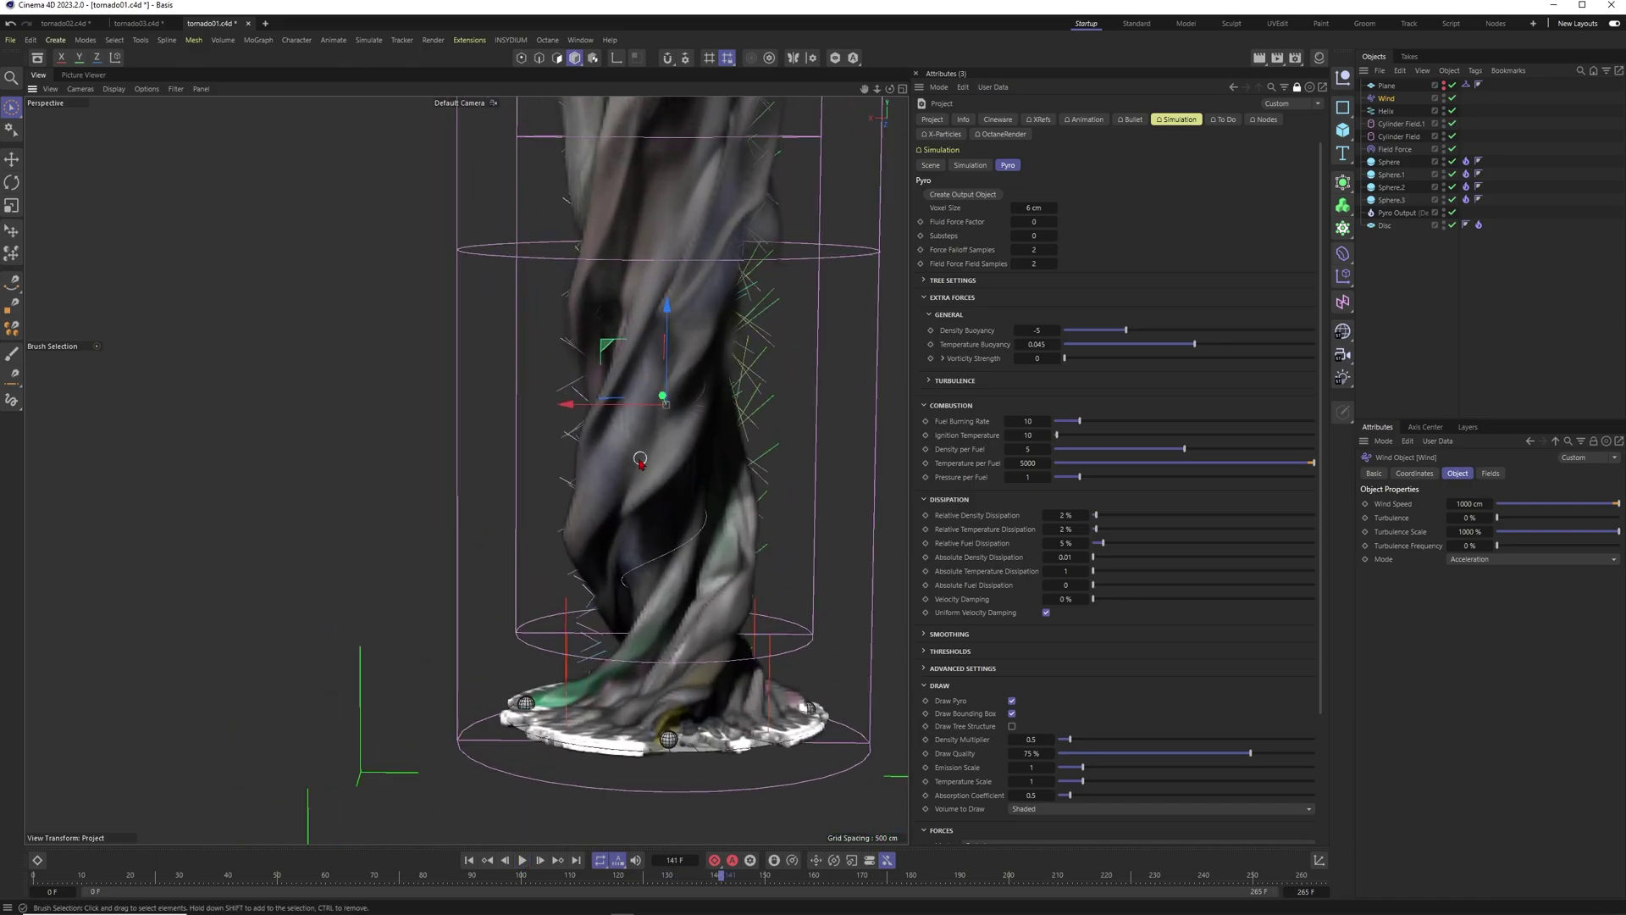
{"action": "left_click_drag", "start_coordinate": [606, 460], "coordinate": [568, 361], "text": "alt"}
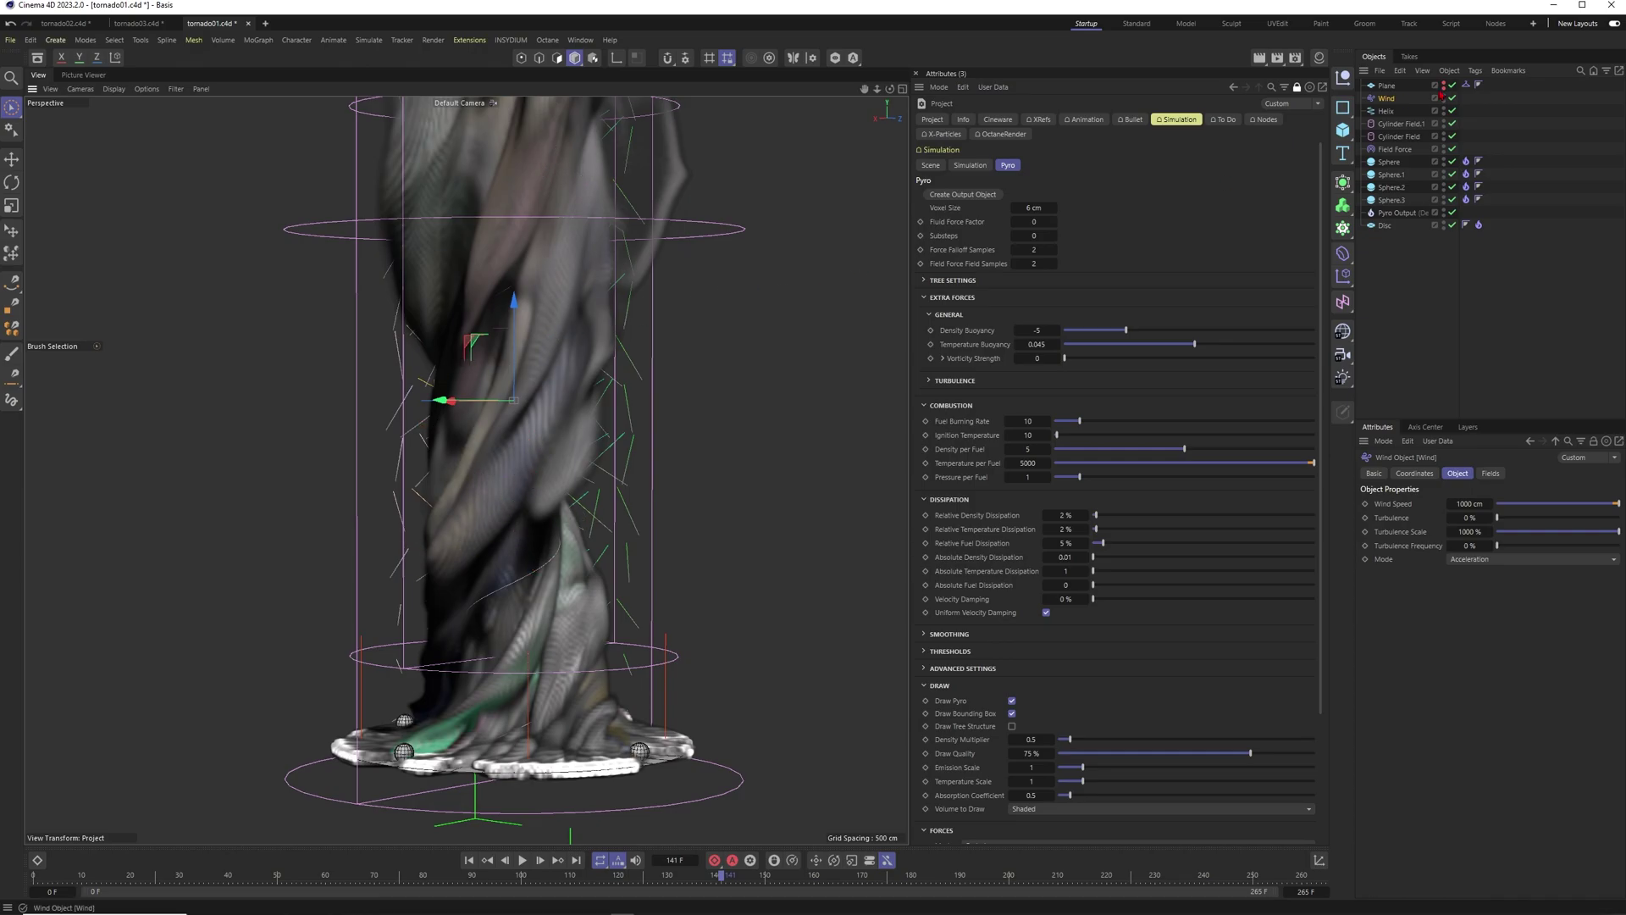
Step: Set the Wind Speed to 150 cm, rerun the simulation from the first frame and stop it at about frame 218
{"action": "left_click", "coordinate": [468, 860]}
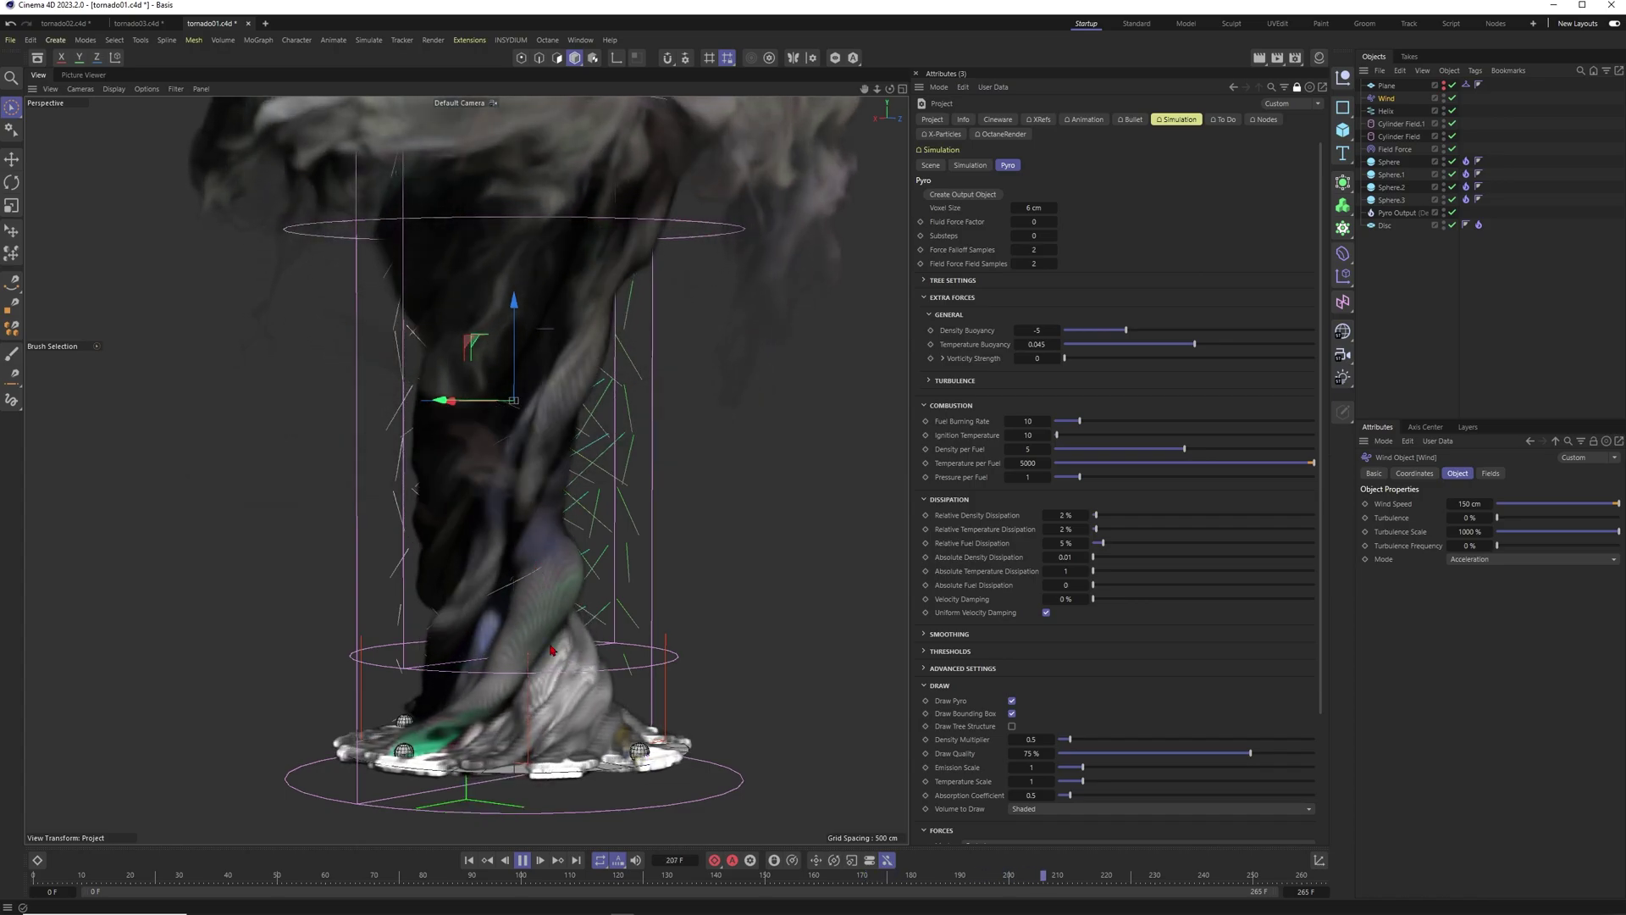
{"action": "left_click", "coordinate": [523, 860]}
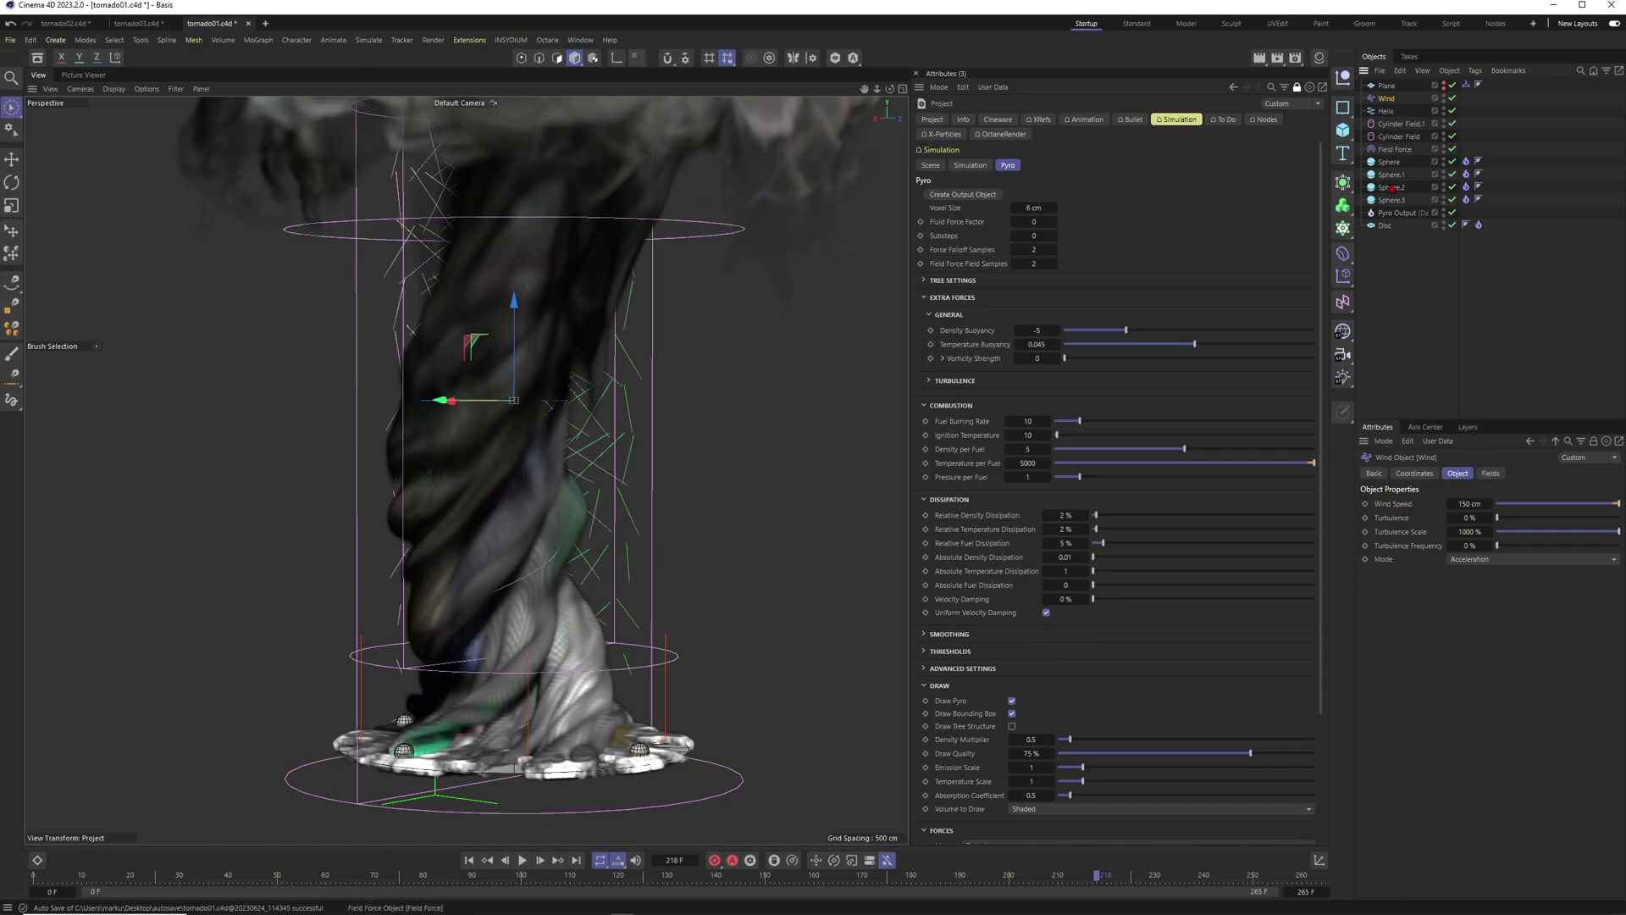
Step: Inspect the Wind's assigned Cylinder Field.1 and its remapping, then select it together with the other Cylinder Field
{"action": "left_click", "coordinate": [1487, 474]}
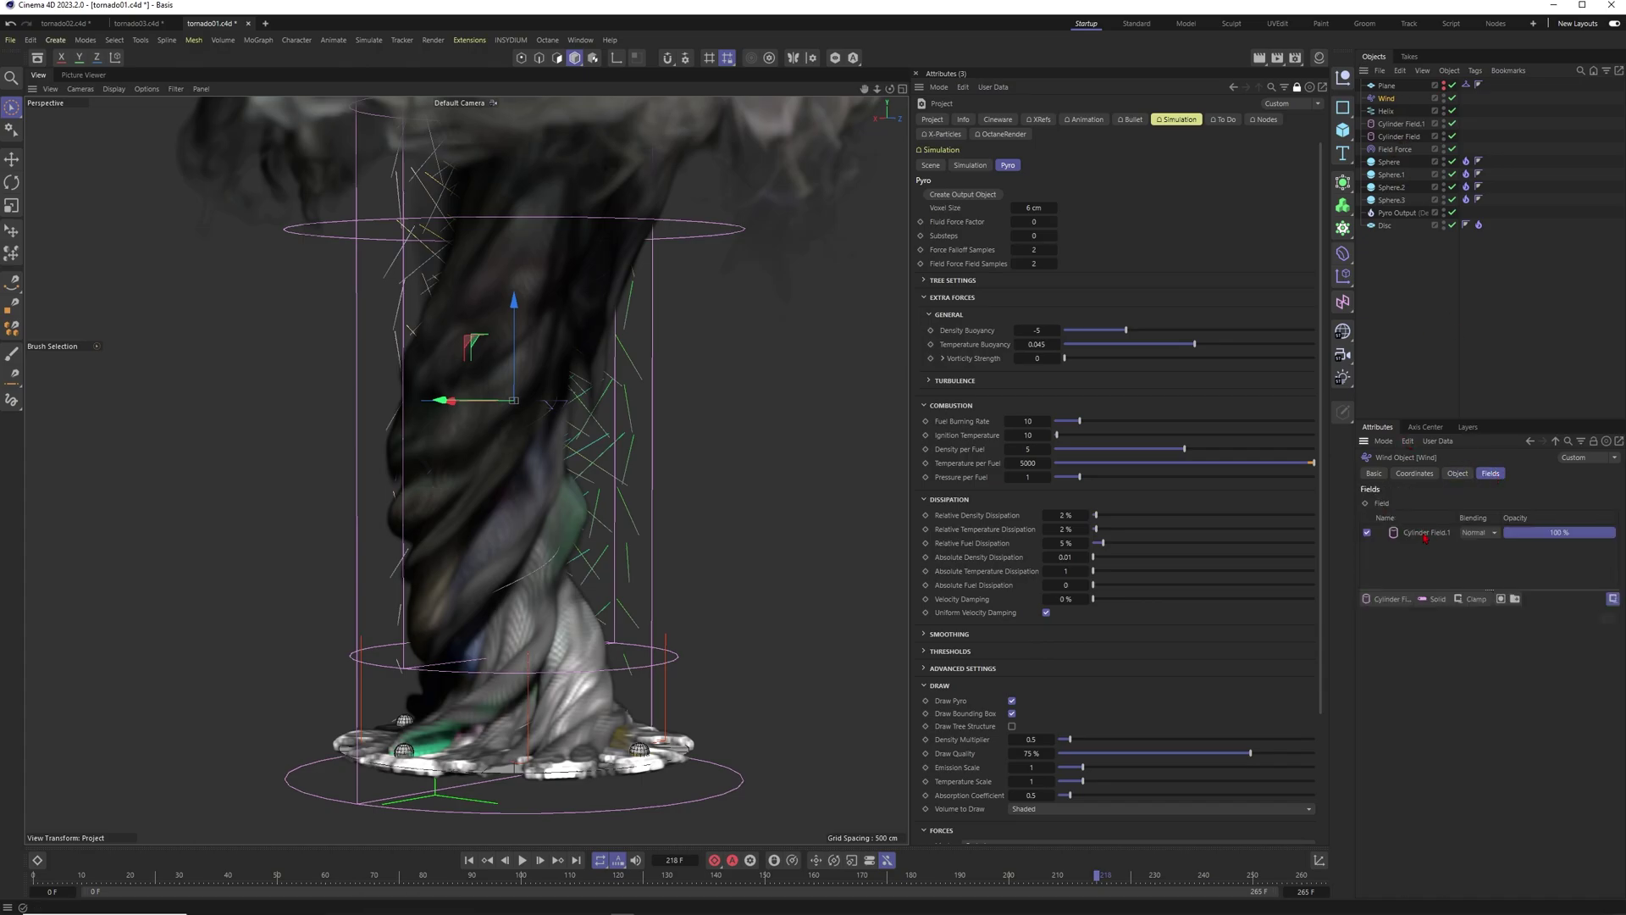
{"action": "left_click", "coordinate": [1406, 123]}
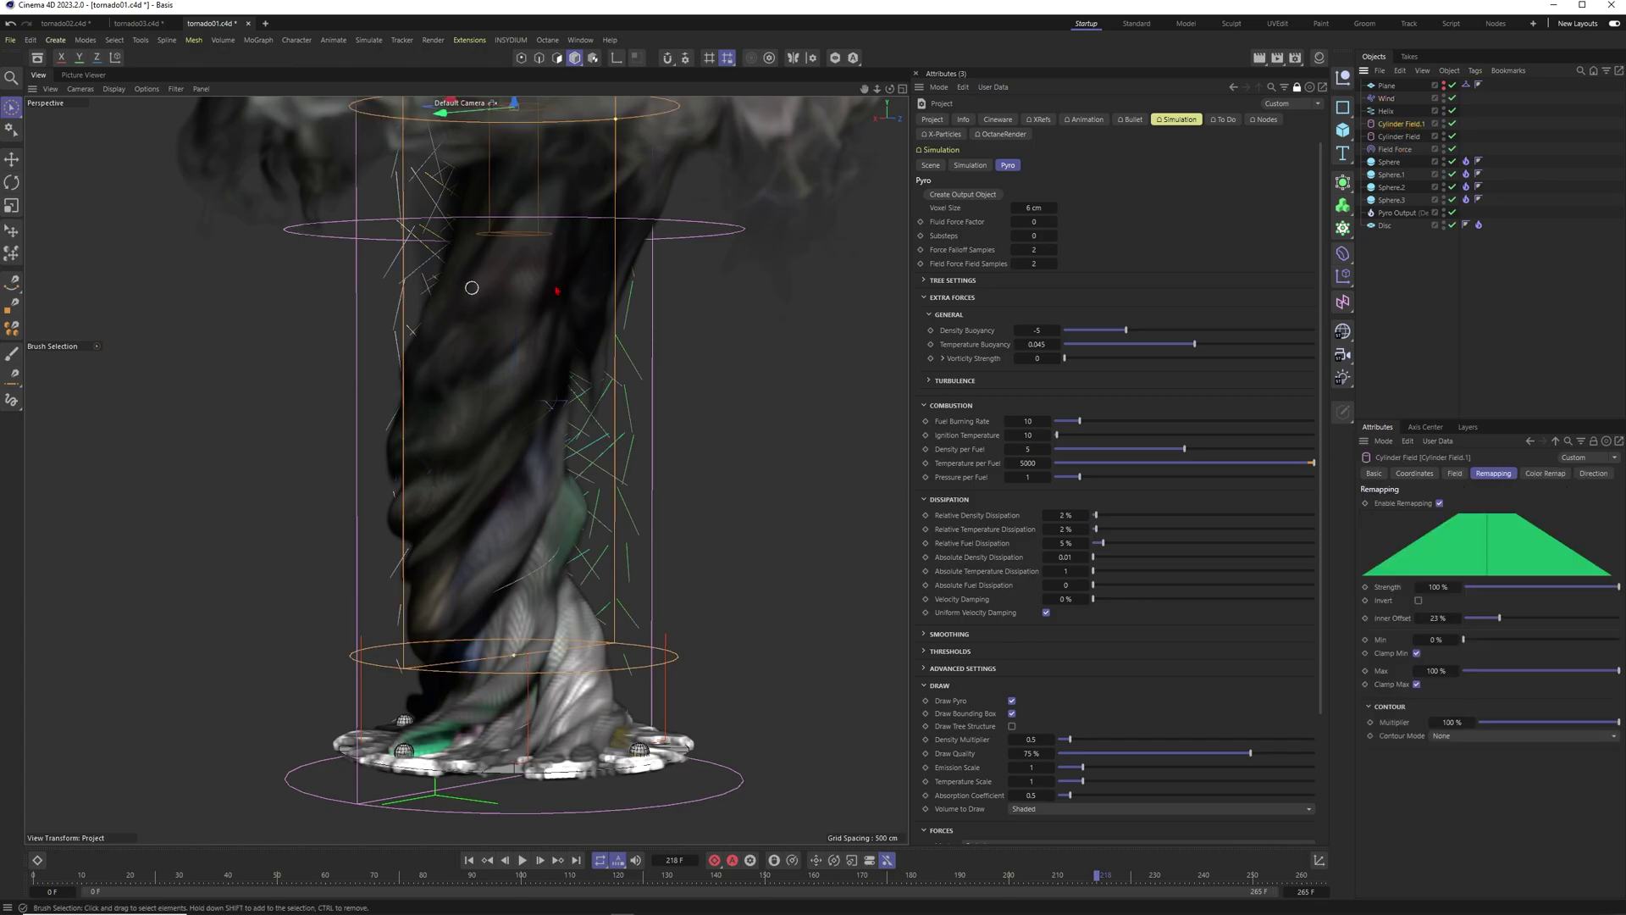
{"action": "left_click", "coordinate": [1396, 123]}
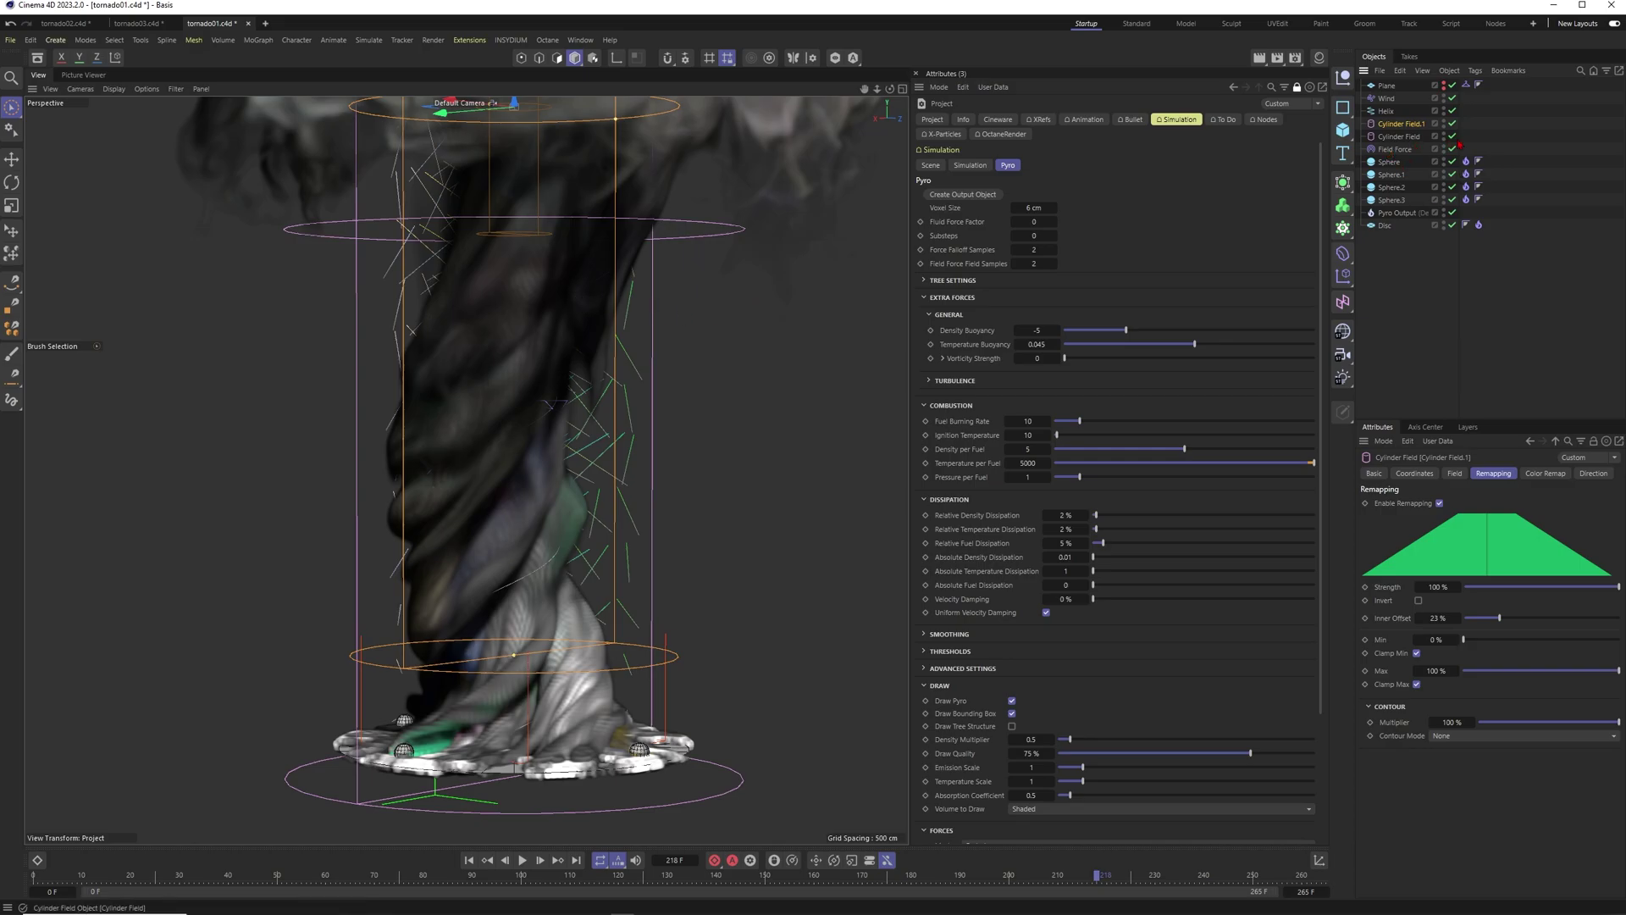
{"action": "left_click", "coordinate": [1393, 137], "text": "ctrl"}
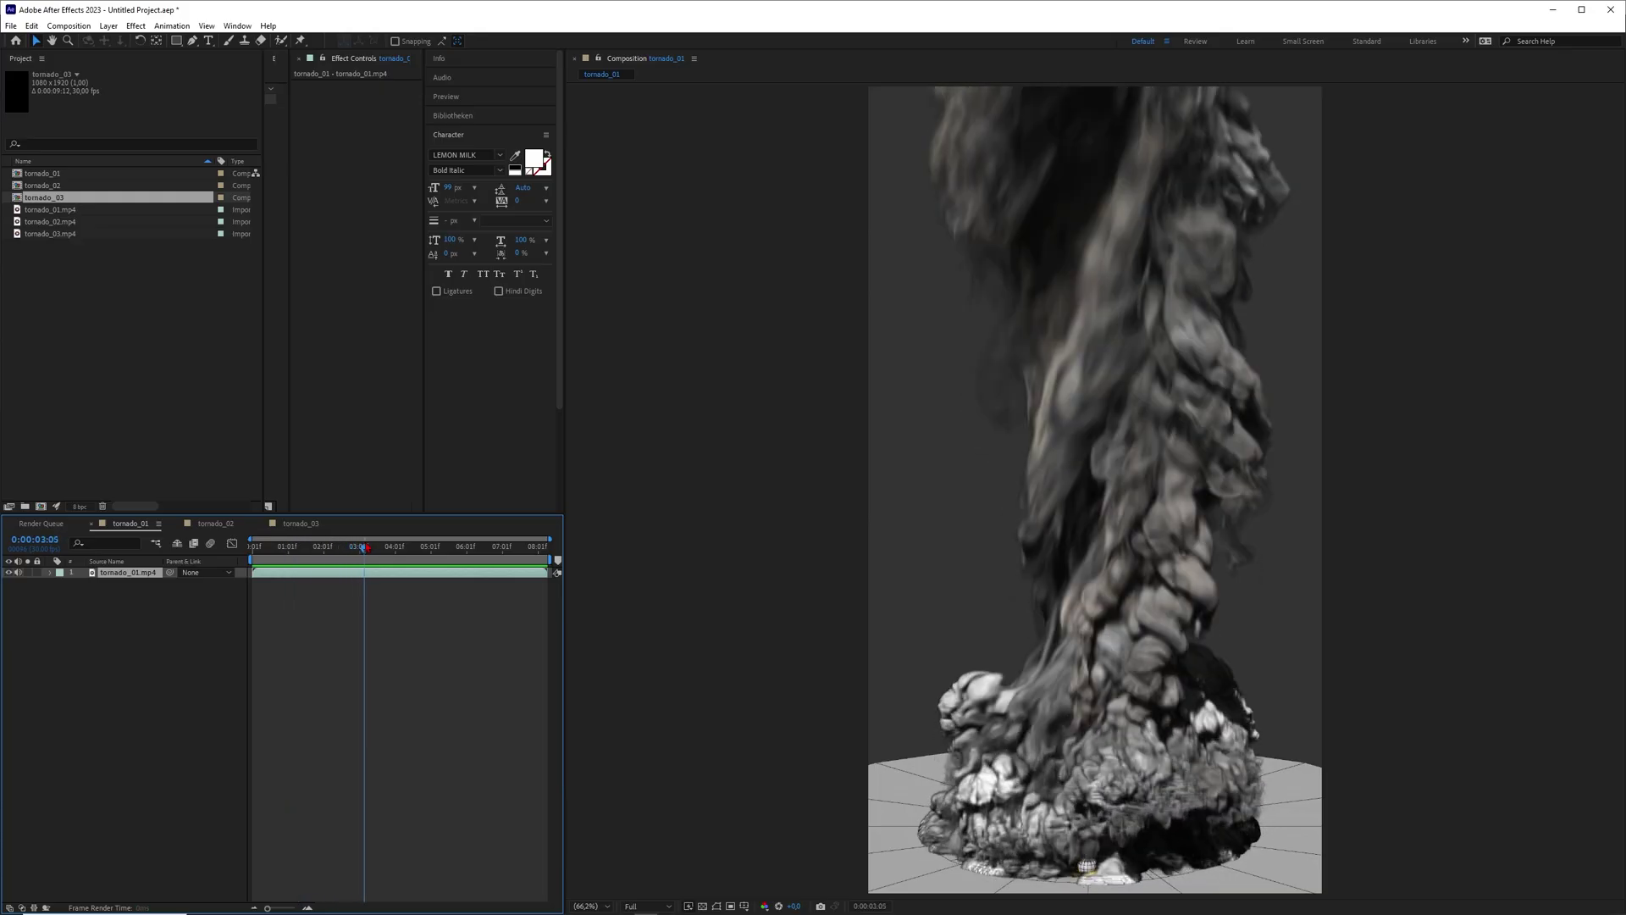
Step: Switch to After Effects and scrub the tornado_01 composition back to about two seconds to review the recorded tornado
{"action": "mouse_move", "coordinate": [365, 548]}
{"action": "left_mouse_down"}
{"action": "mouse_move", "coordinate": [299, 550]}
{"action": "mouse_move", "coordinate": [379, 555]}
{"action": "mouse_move", "coordinate": [293, 560]}
{"action": "mouse_move", "coordinate": [487, 565]}
{"action": "mouse_move", "coordinate": [351, 576]}
{"action": "left_mouse_up"}
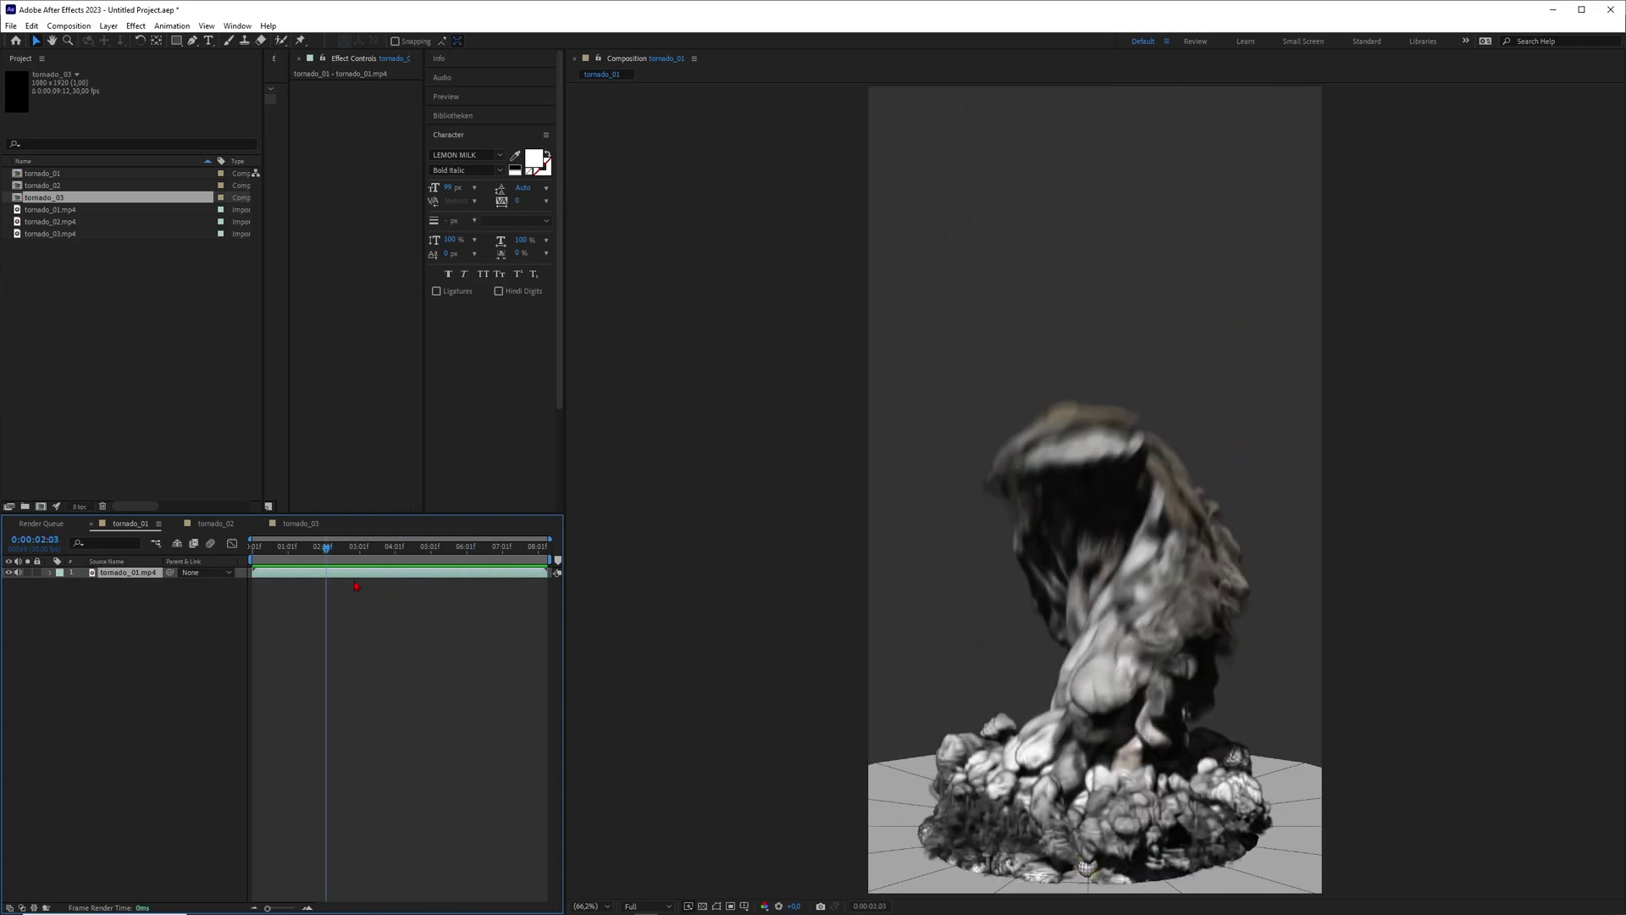